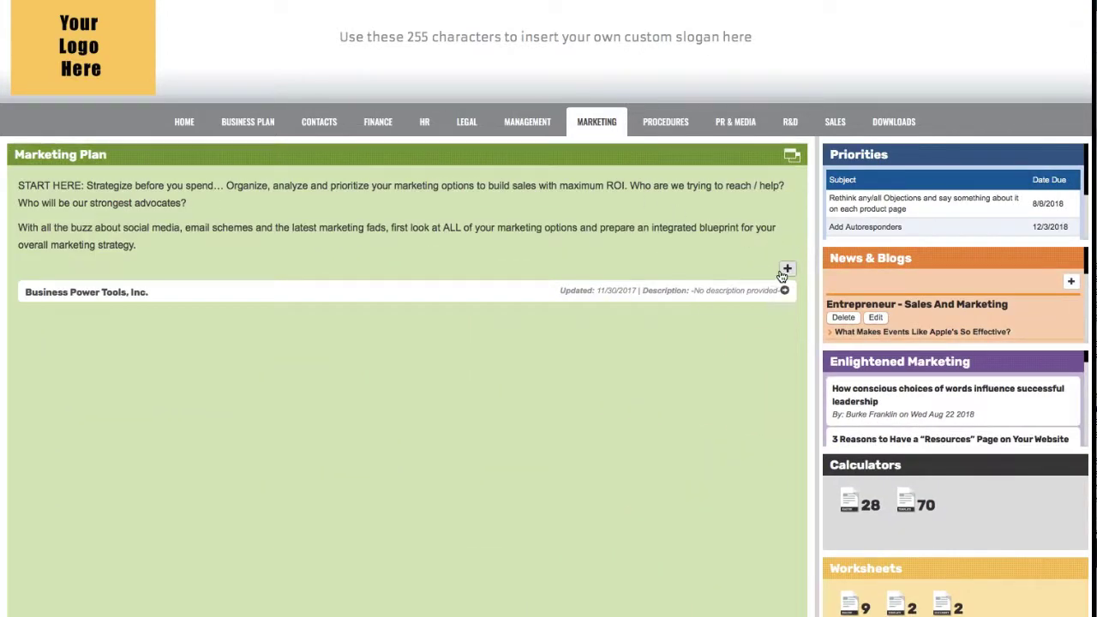
- Open the Business Power Tools, Inc. marketing plan and review its company information, industry, template selection and basic business information sections
click(552, 292)
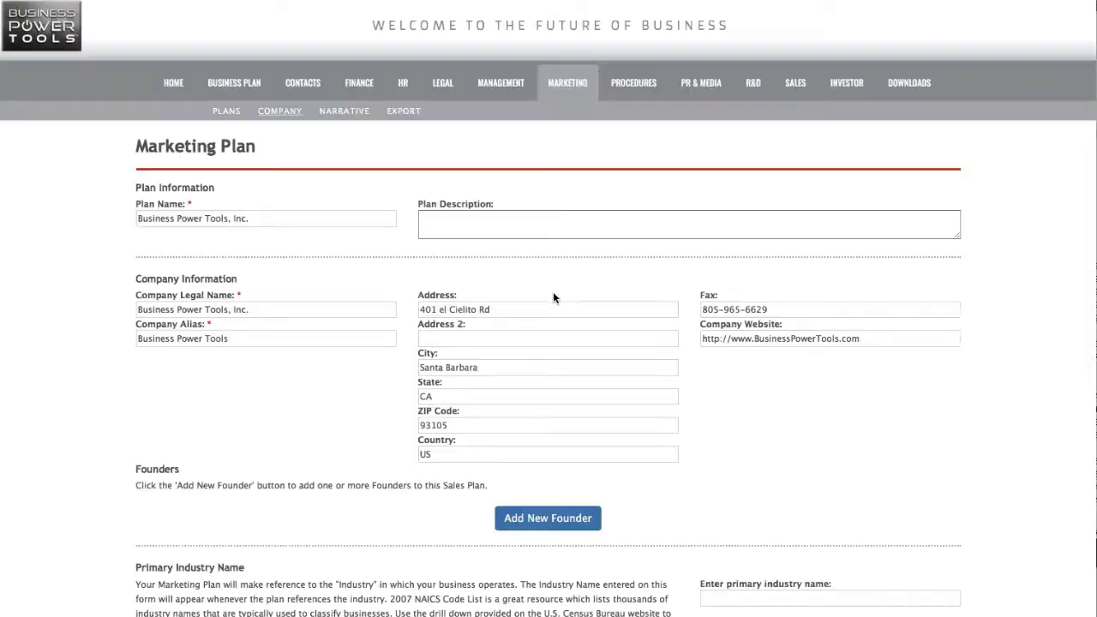
scroll(548, 296, down, 2)
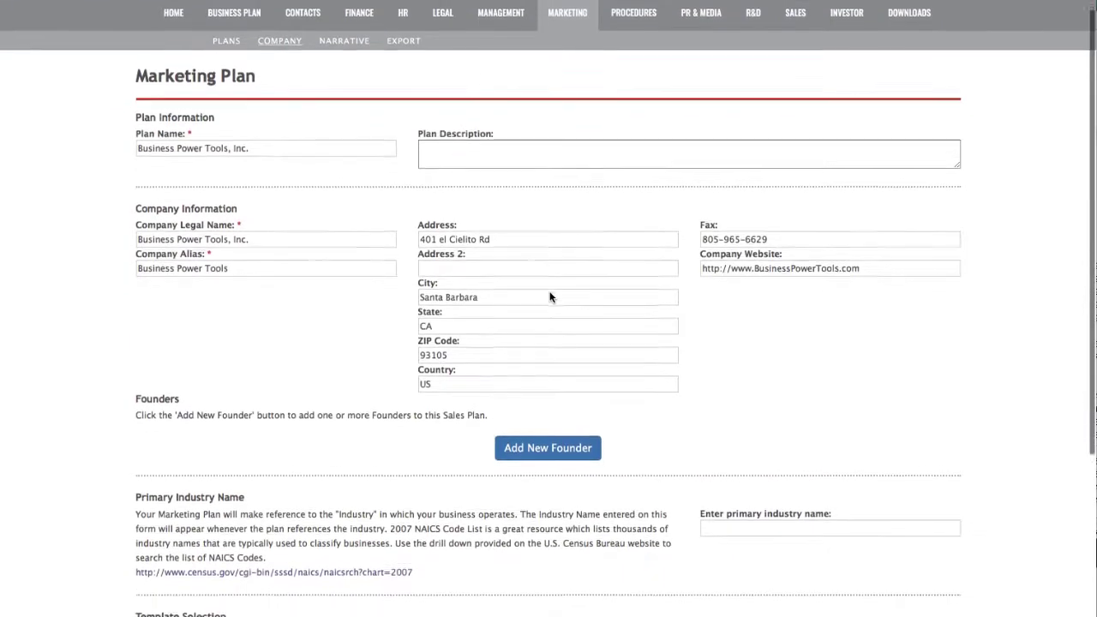
scroll(549, 295, up, 3)
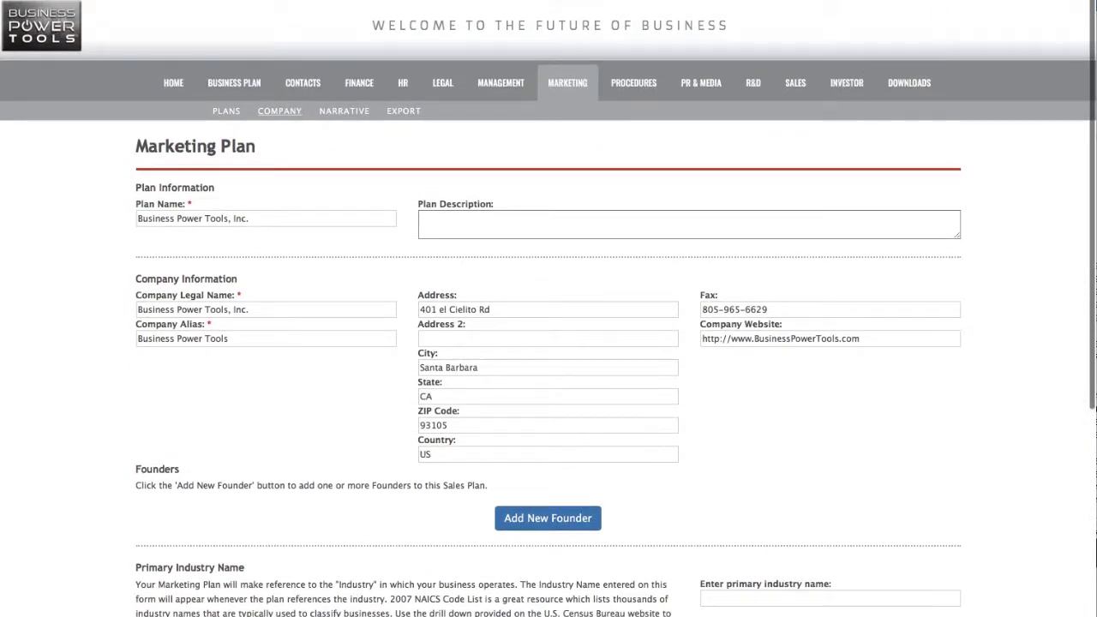
scroll(536, 357, down, 5)
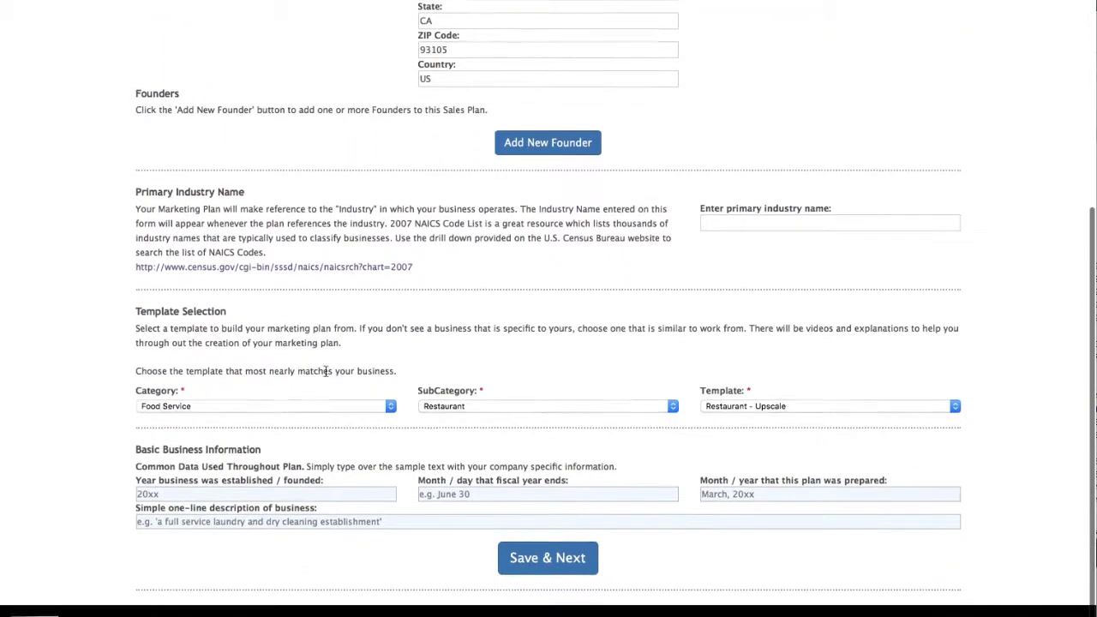
scroll(499, 436, up, 5)
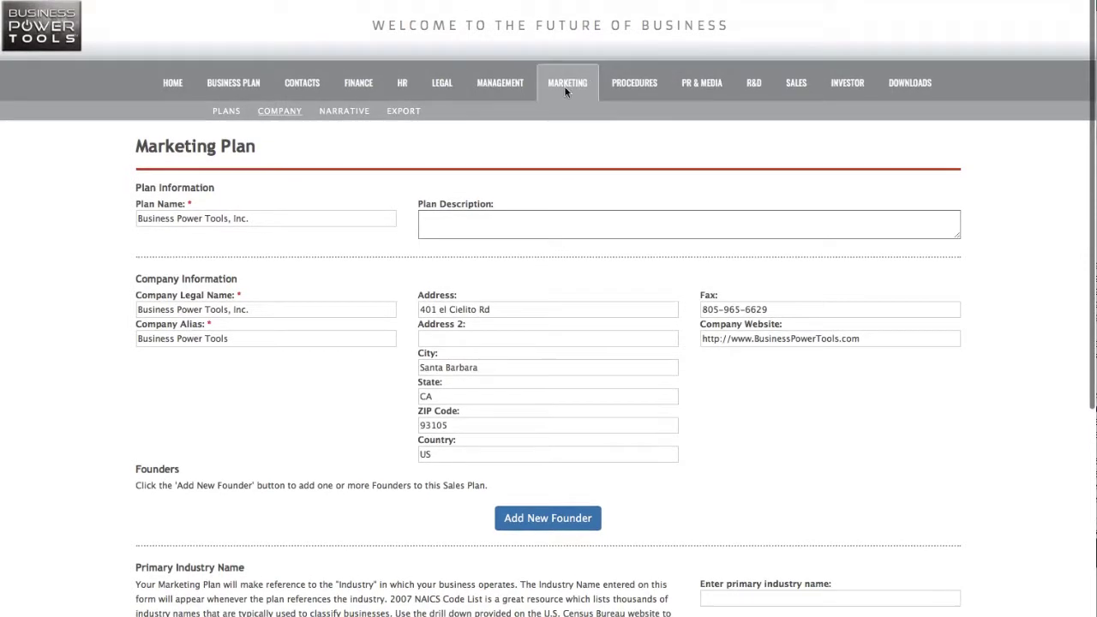
- Return to the Marketing dashboard, open the Calculators collection and look through its documents for the launch budget
click(579, 79)
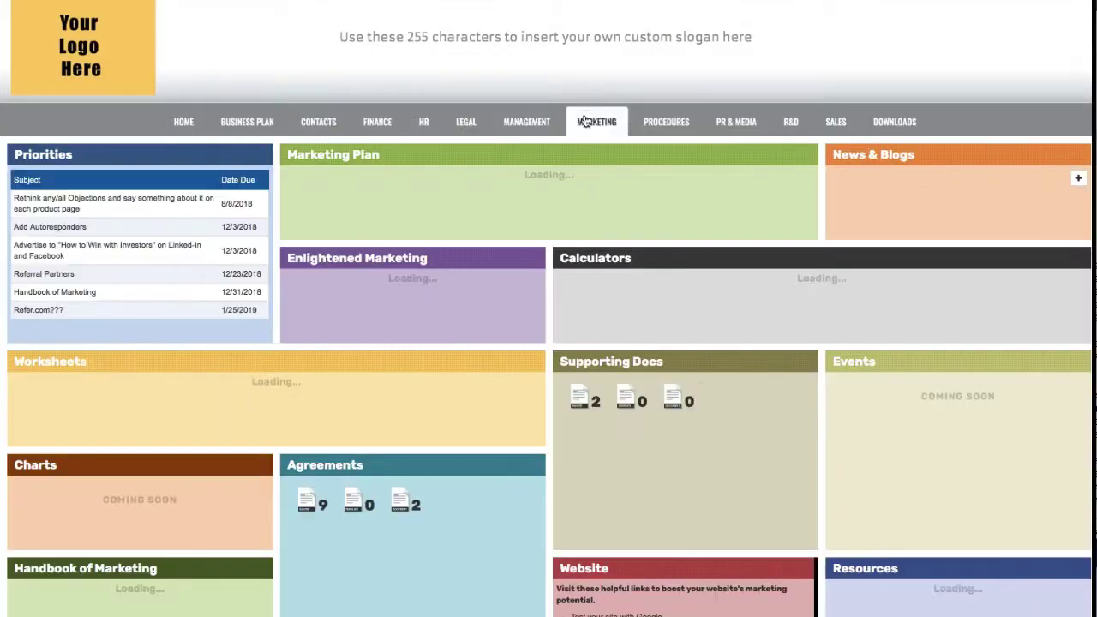
click(675, 261)
scroll(360, 399, down, 1)
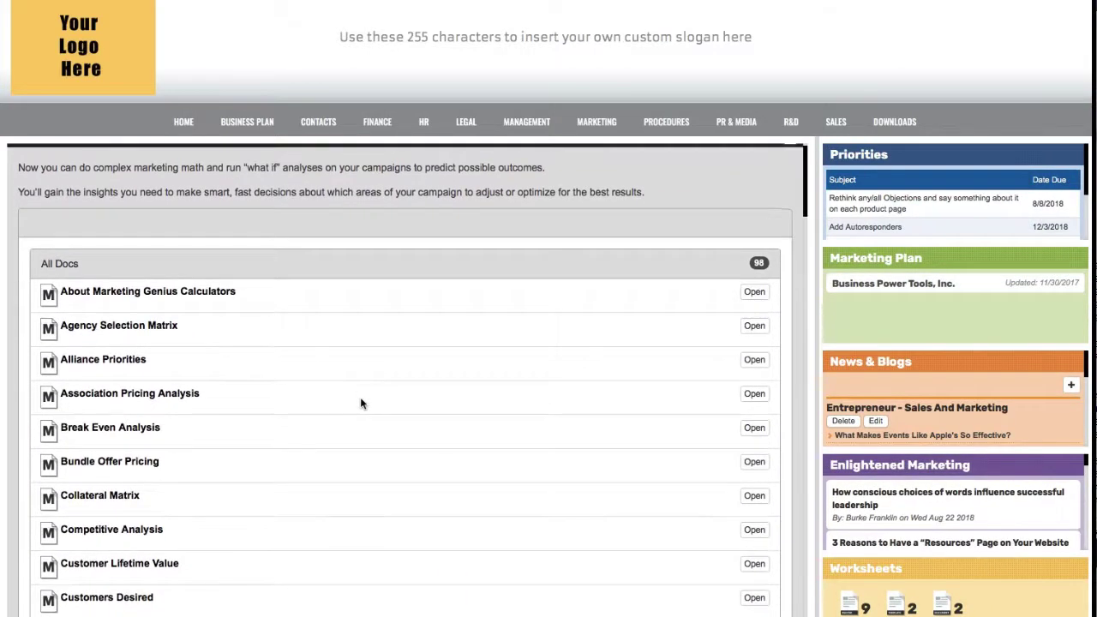
scroll(360, 403, down, 1)
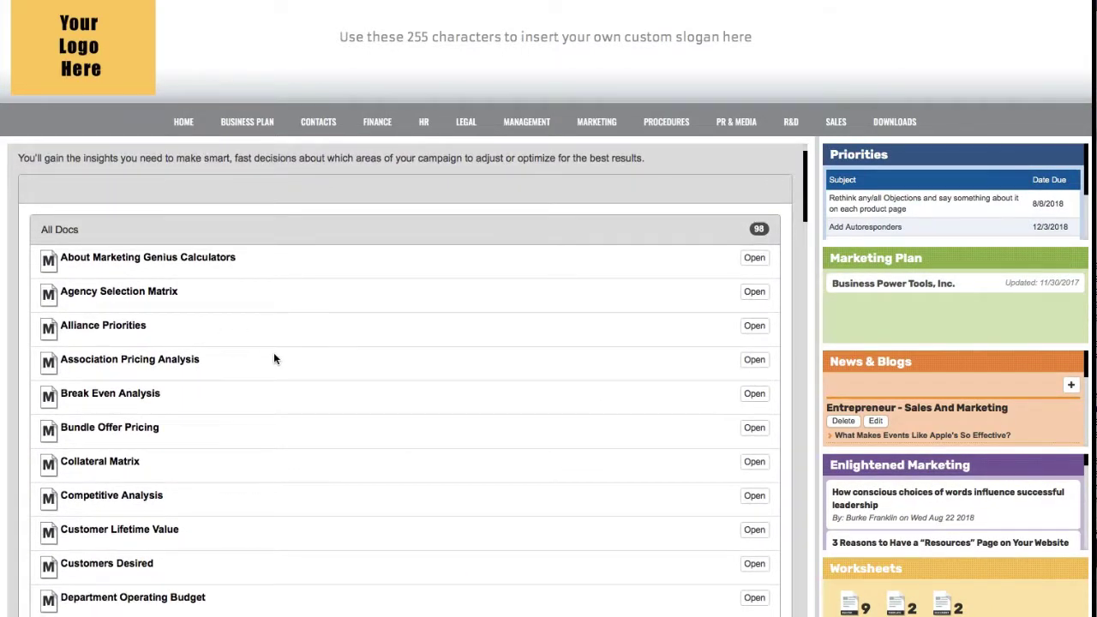
scroll(273, 358, down, 2)
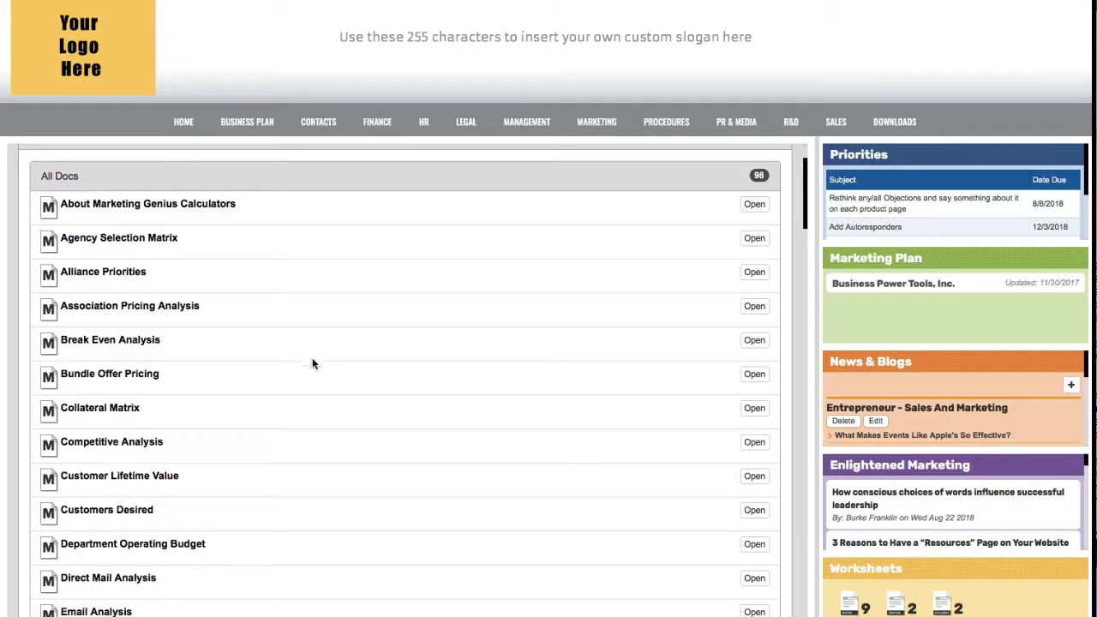
scroll(334, 435, down, 3)
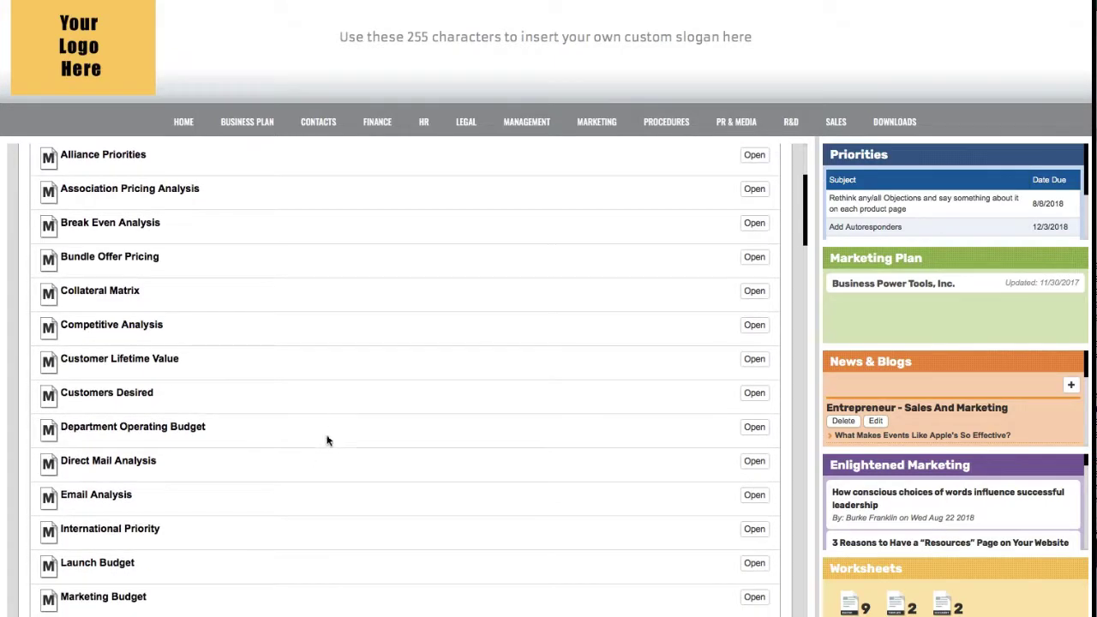
scroll(287, 478, down, 5)
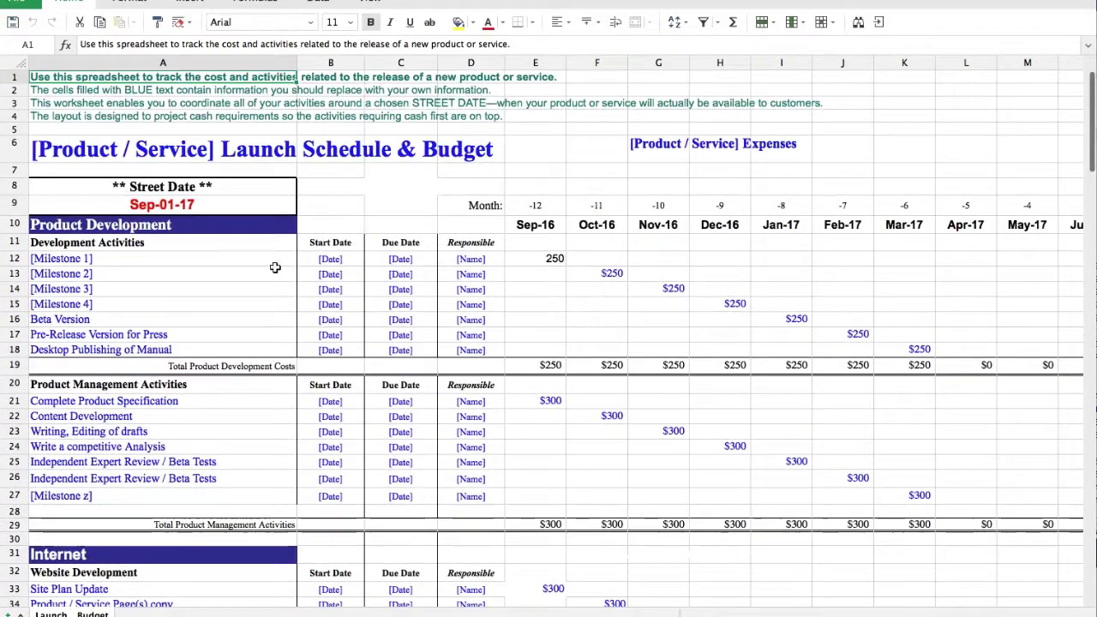
- Set the Street Date in cell A9 of the launch schedule and budget spreadsheet to Sep 1, 2019
click(199, 210)
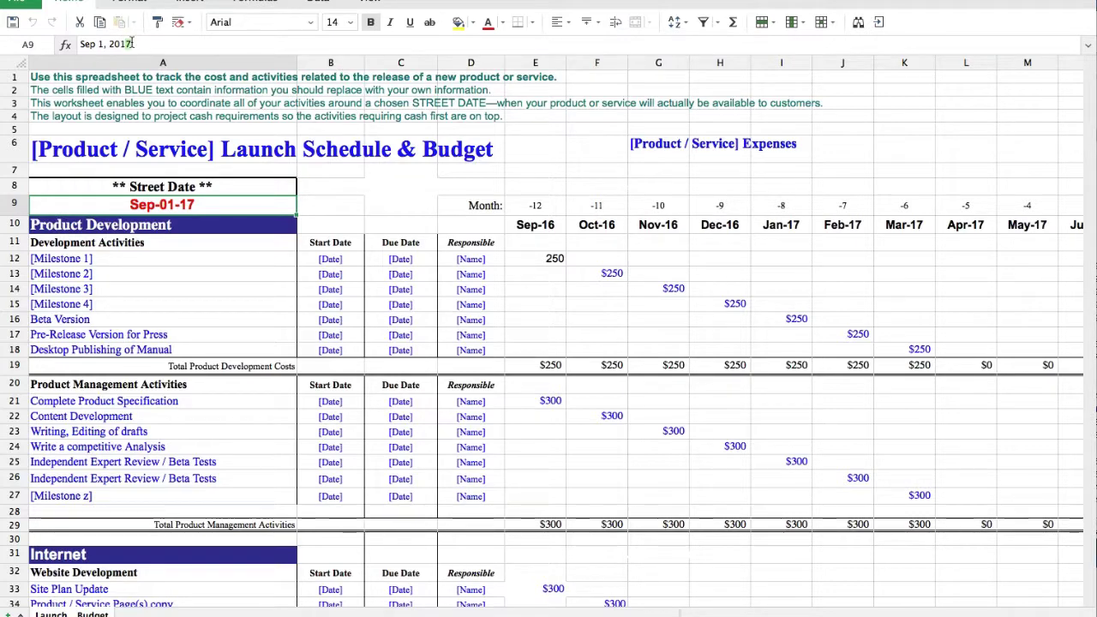
click(131, 43)
key(BackSpace)
text(9)
key(Return)
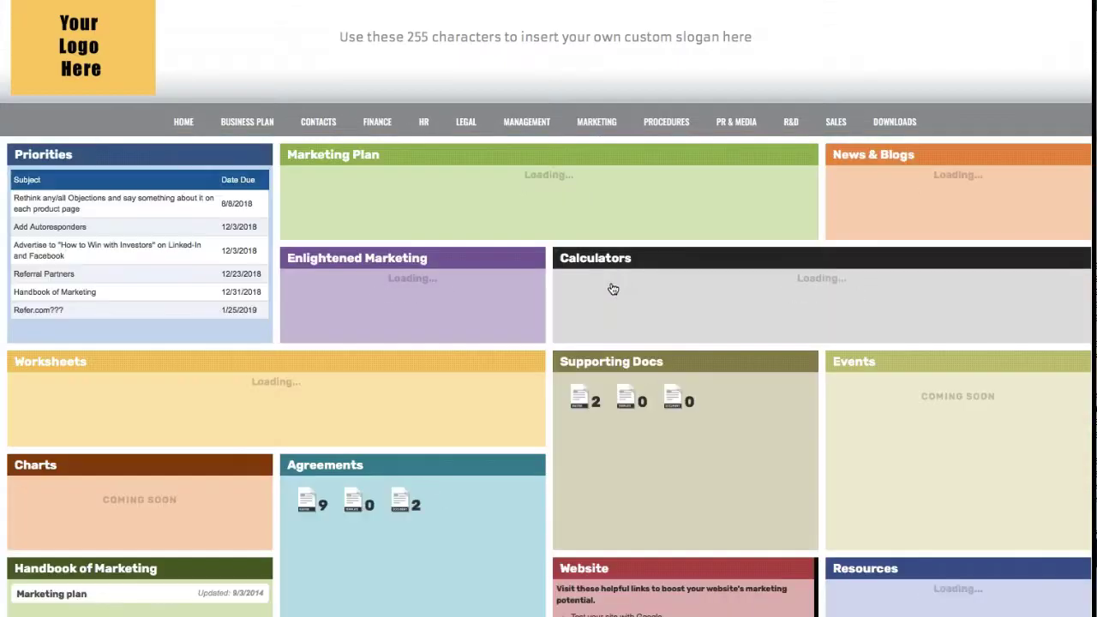
- Open the Bundle Pricing Calculator from the Calculators collection and examine its bundle quantities, customer costs and discount scenarios
click(637, 258)
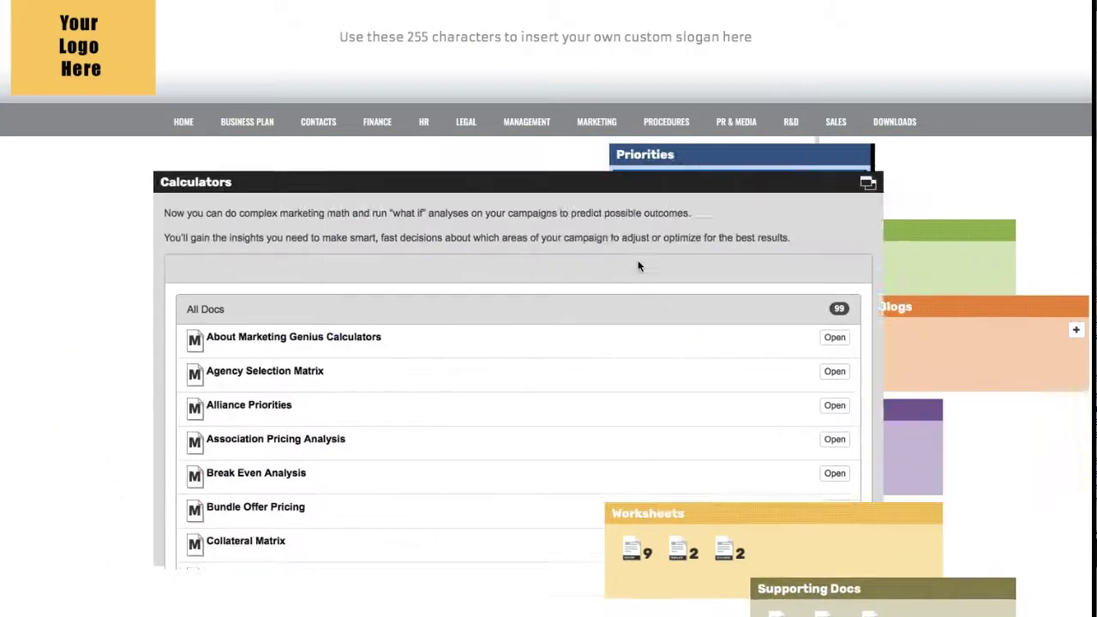
scroll(367, 482, down, 3)
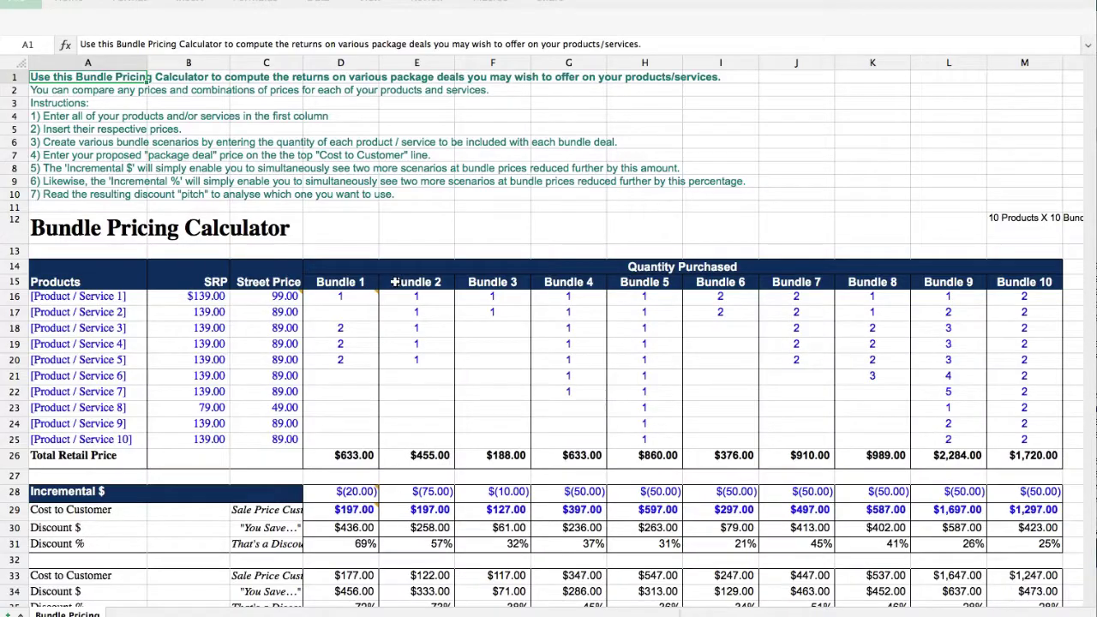
scroll(410, 338, down, 3)
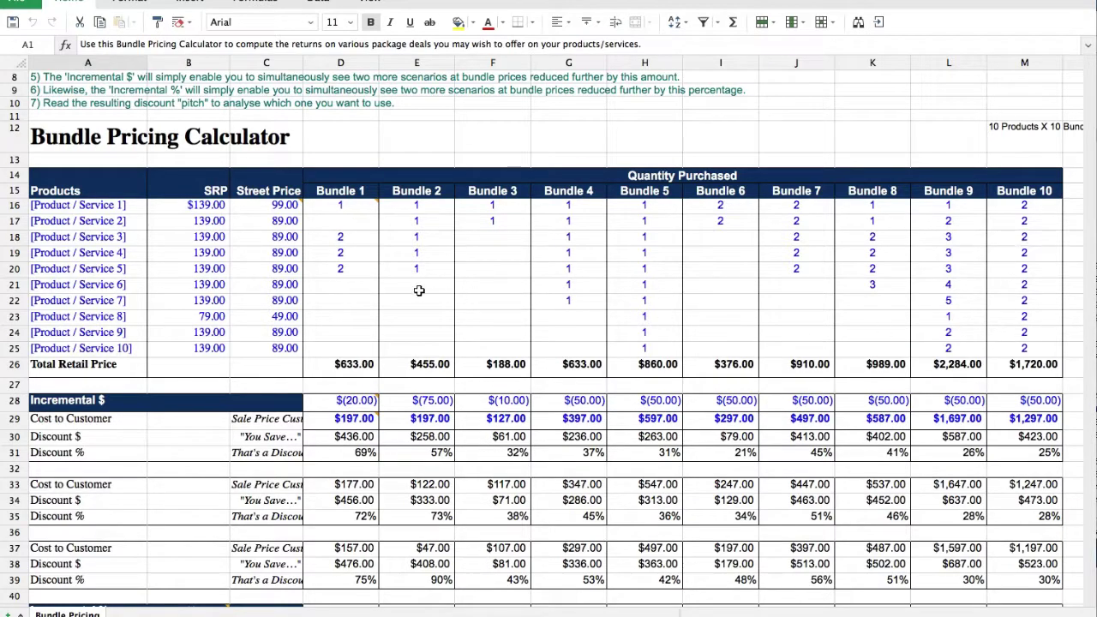
scroll(419, 290, down, 2)
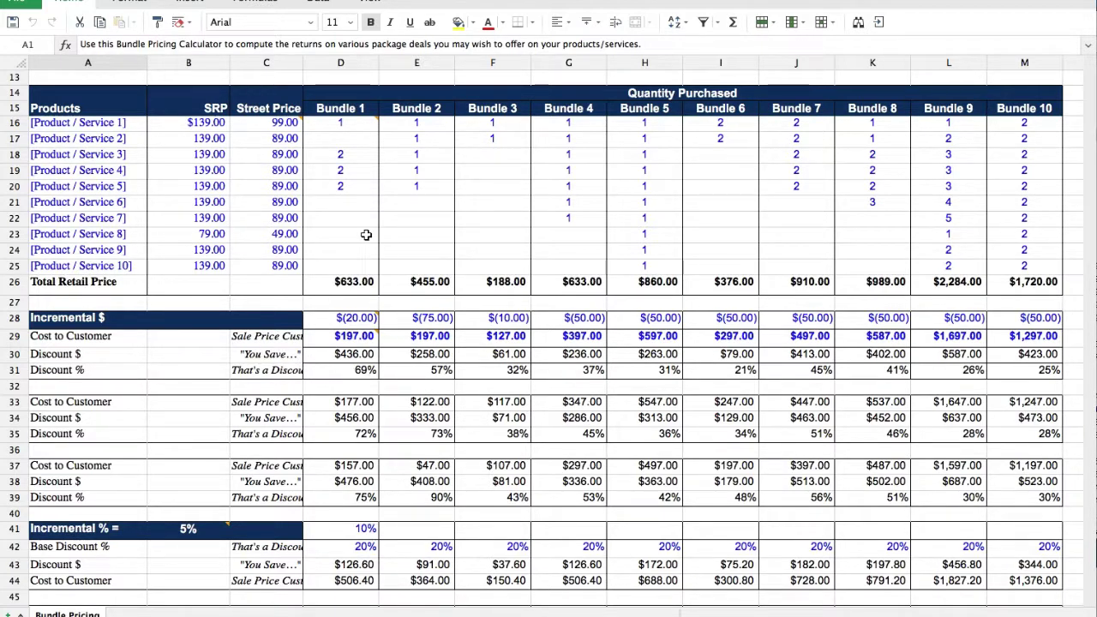
scroll(420, 249, up, 5)
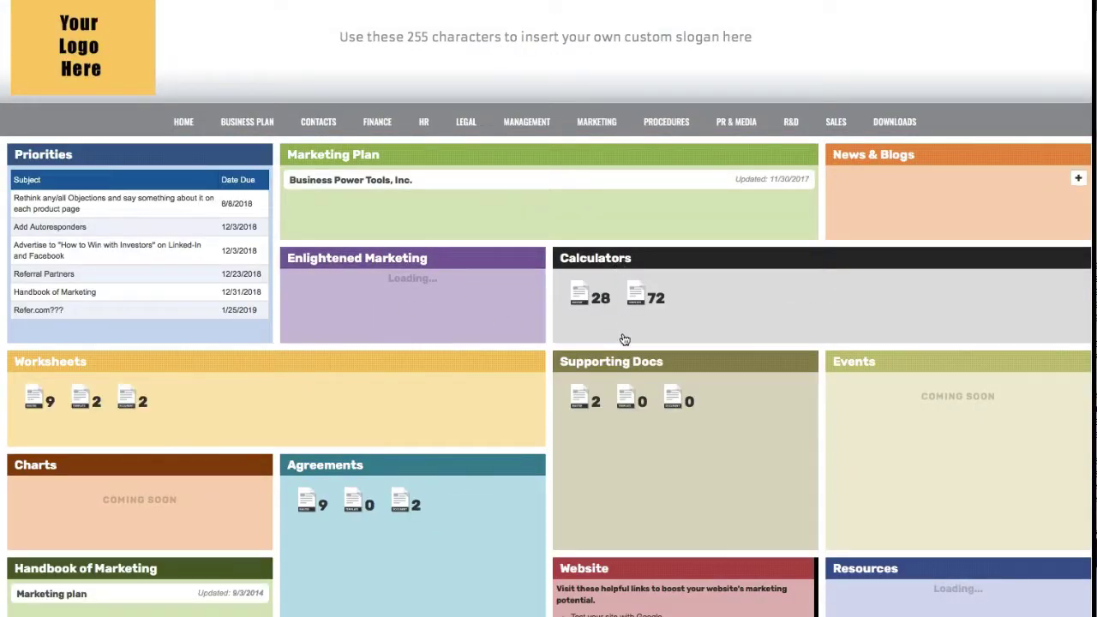
- Open the marketing Worksheets collection and preview the Brand Development - Company worksheet with its guidance comments
click(346, 356)
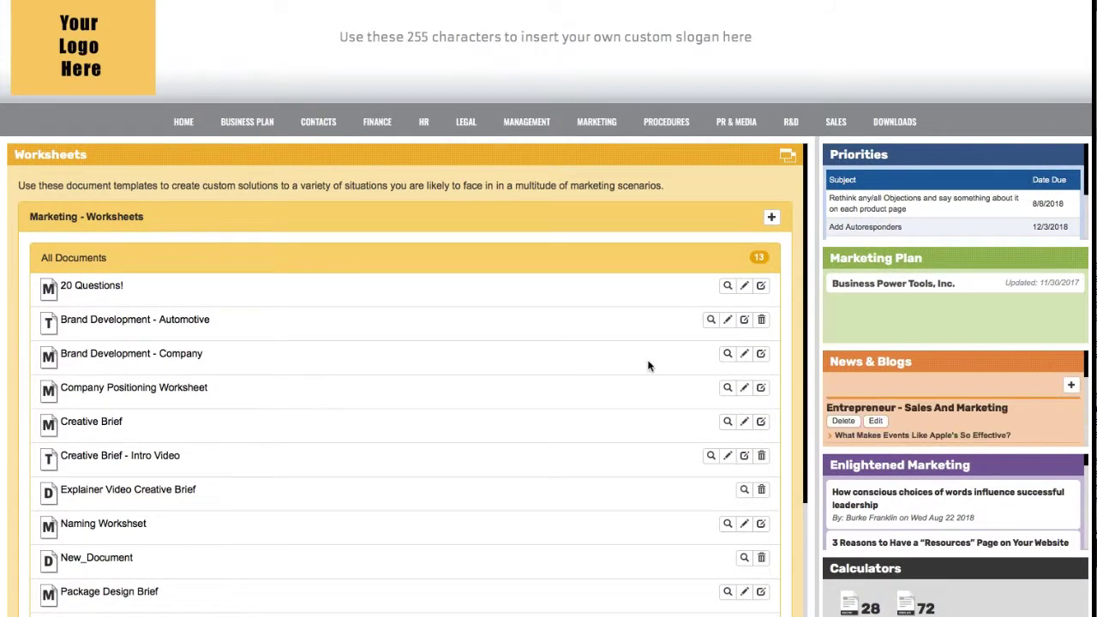
click(727, 355)
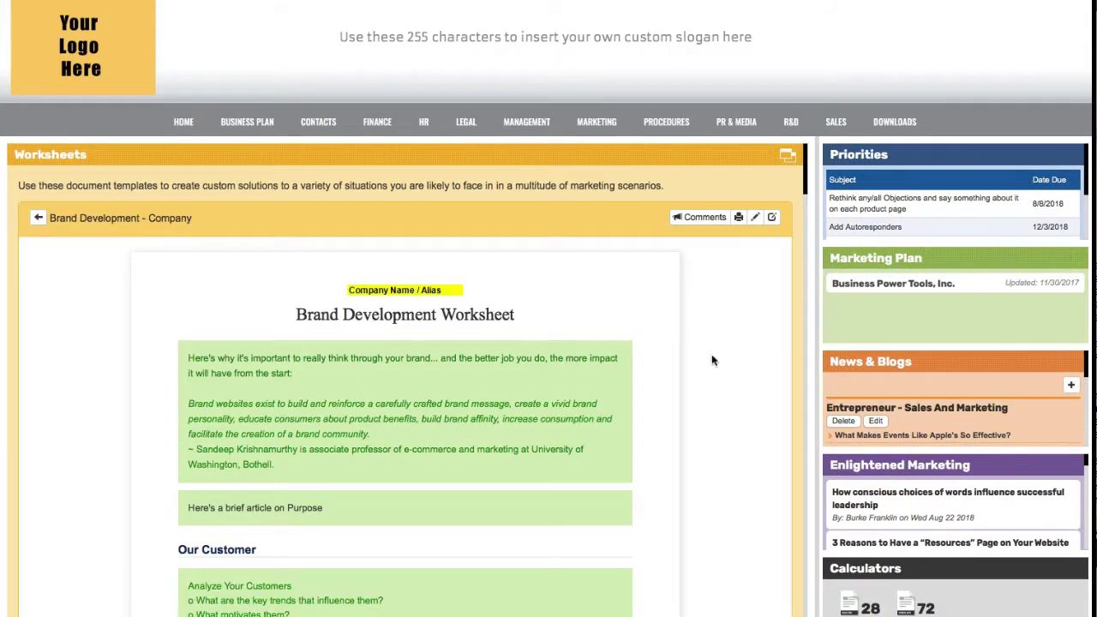
scroll(644, 370, down, 5)
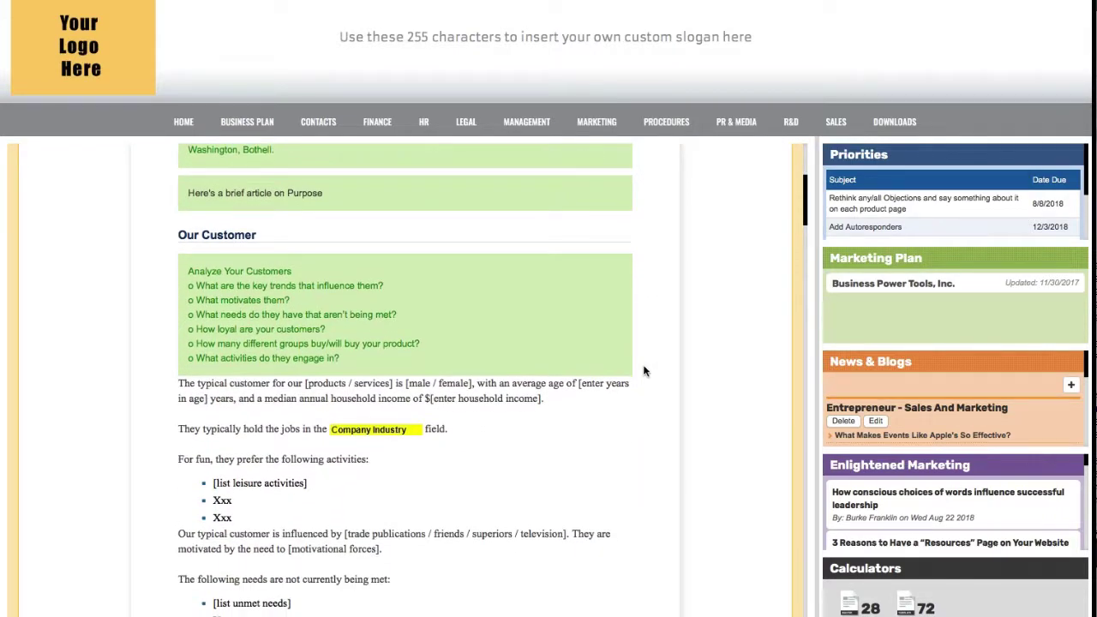
scroll(644, 370, up, 5)
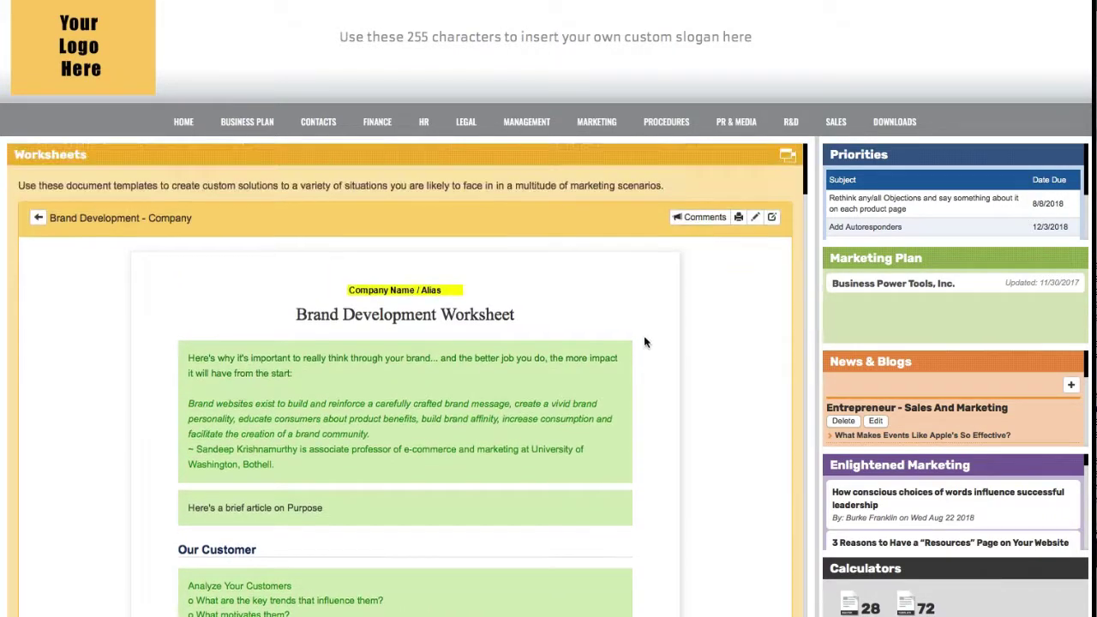
- Read through the Brand Development worksheet with its comments hidden, and return to the Marketing dashboard
scroll(566, 509, down, 7)
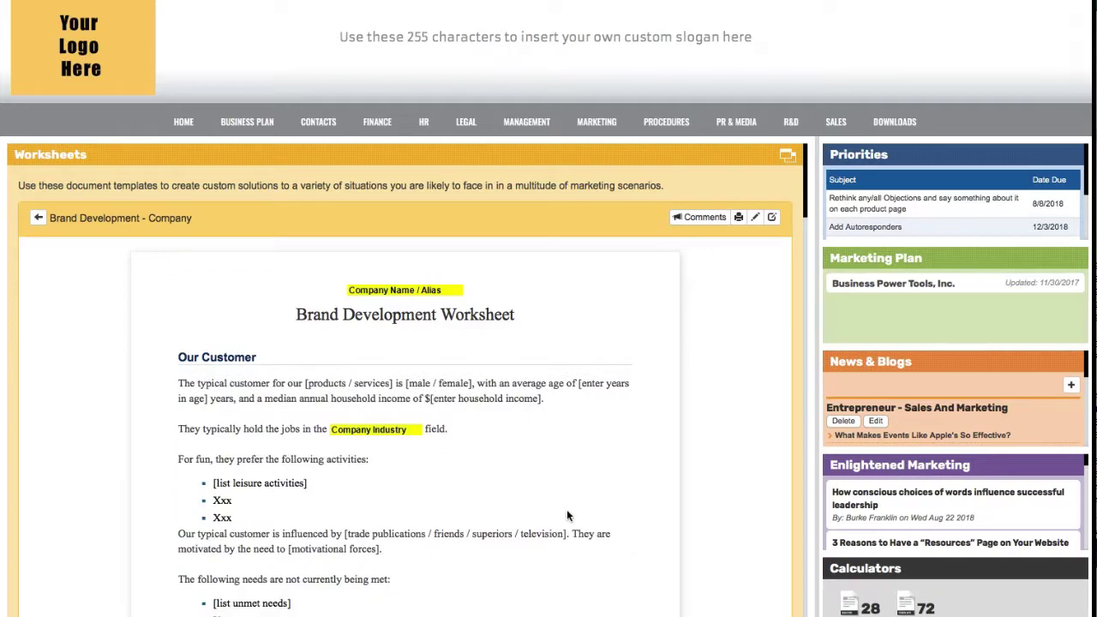
scroll(566, 515, down, 8)
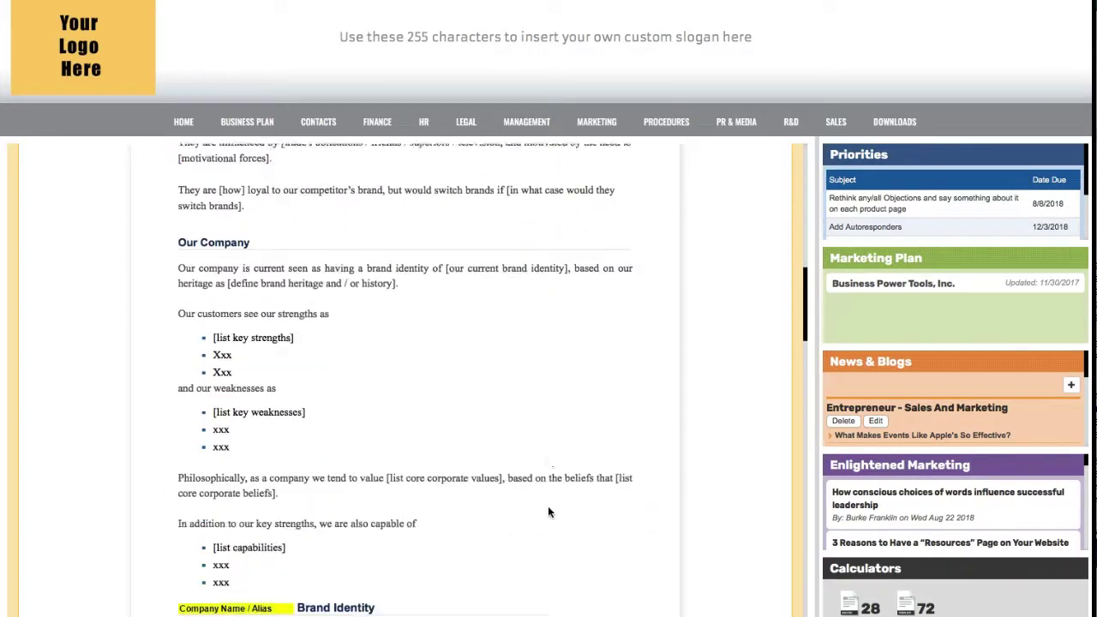
scroll(548, 511, down, 3)
scroll(552, 467, up, 8)
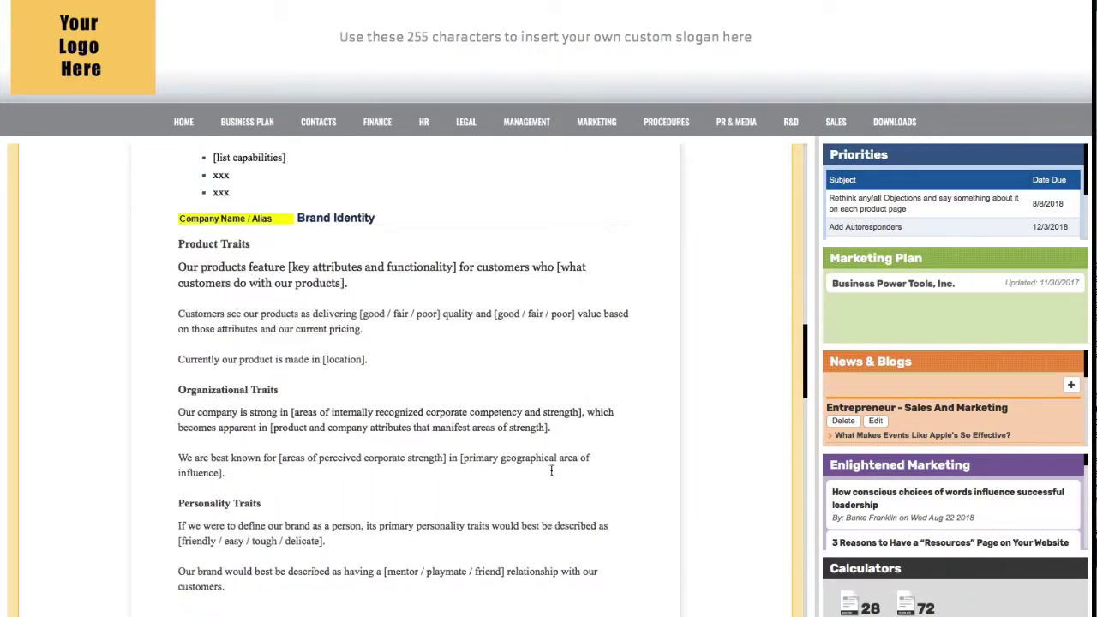
scroll(554, 469, up, 3)
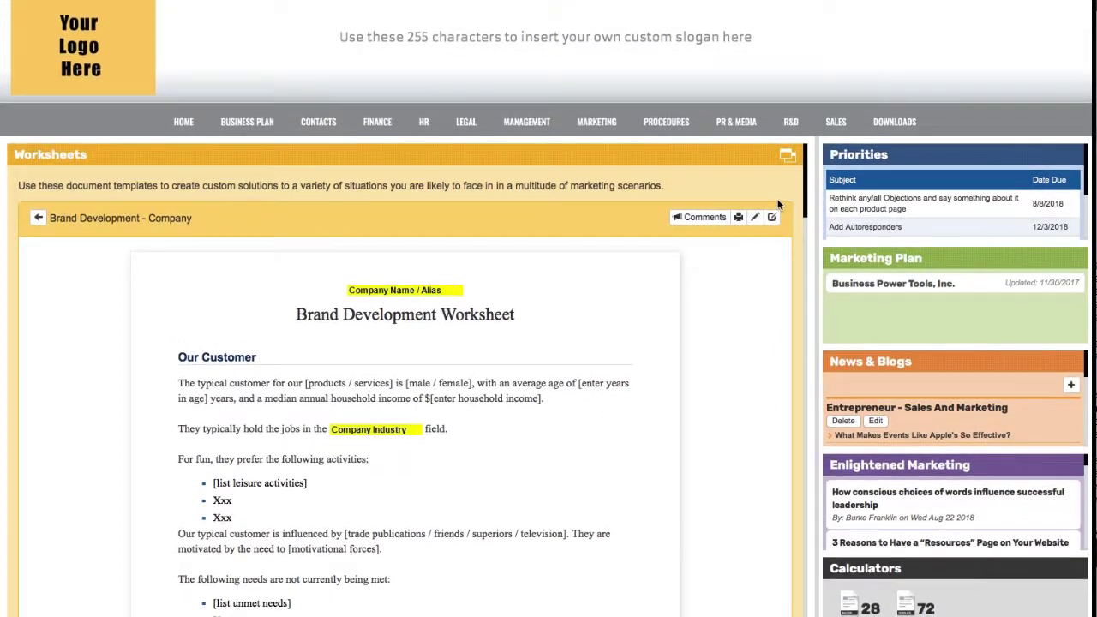
click(789, 158)
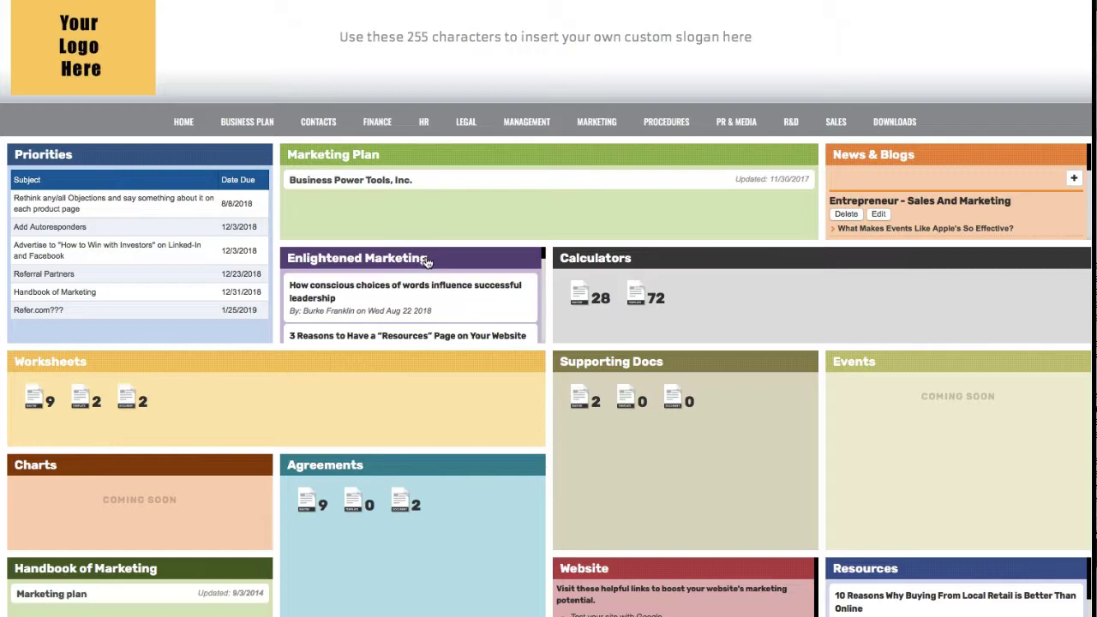
- Open the marketing Agreements collection and preview the Testimonial Release, examining its cover memo, party details and release terms
click(412, 467)
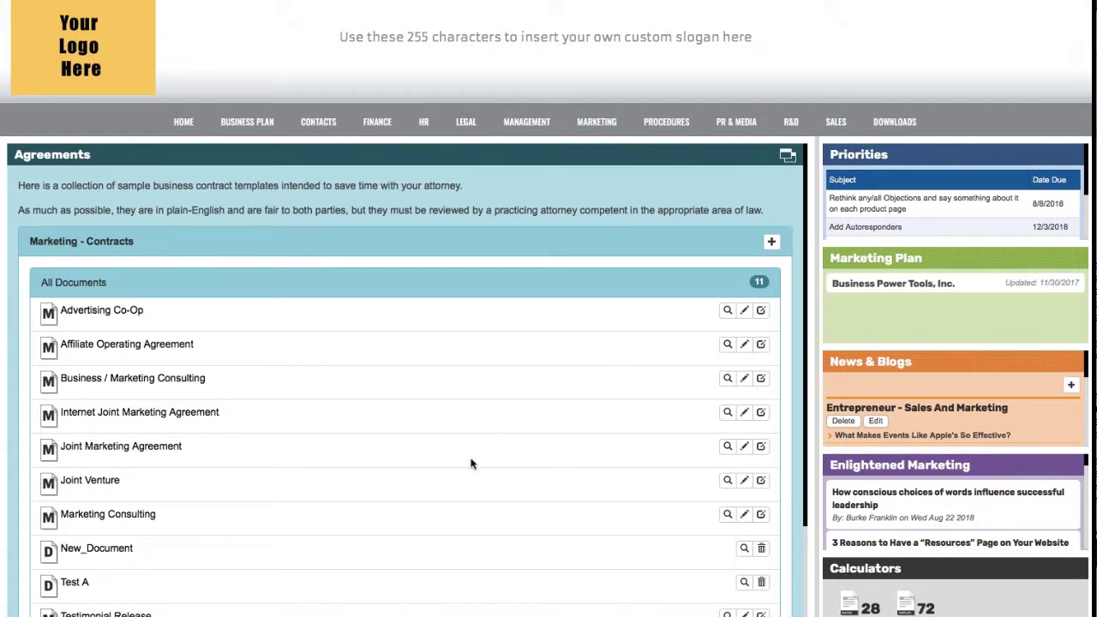
scroll(472, 468, down, 3)
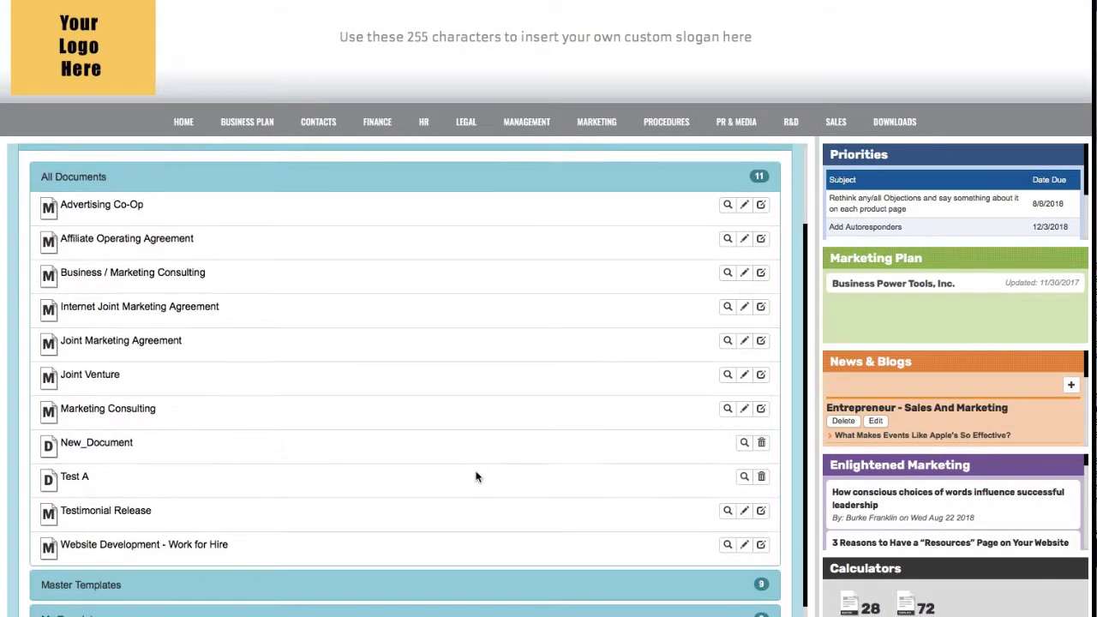
click(726, 511)
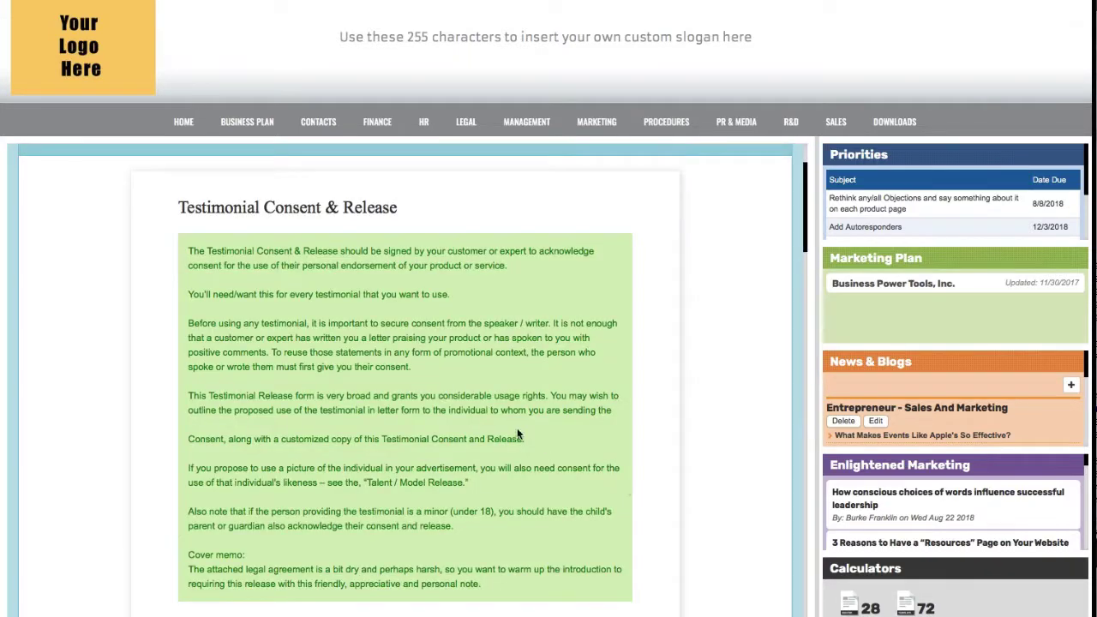
scroll(481, 408, down, 12)
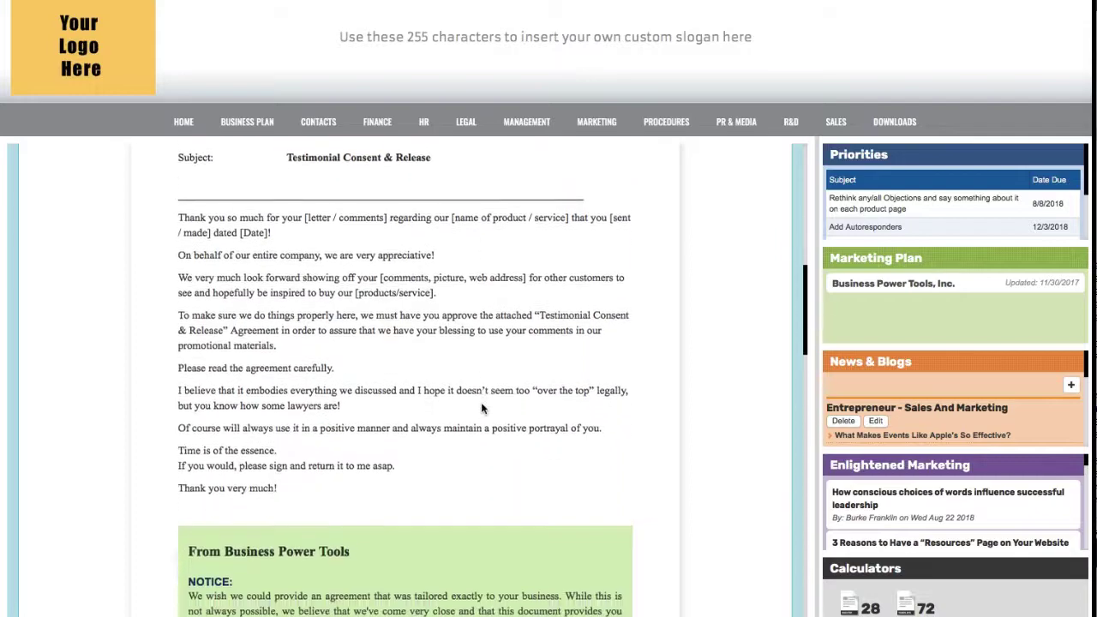
scroll(481, 408, down, 10)
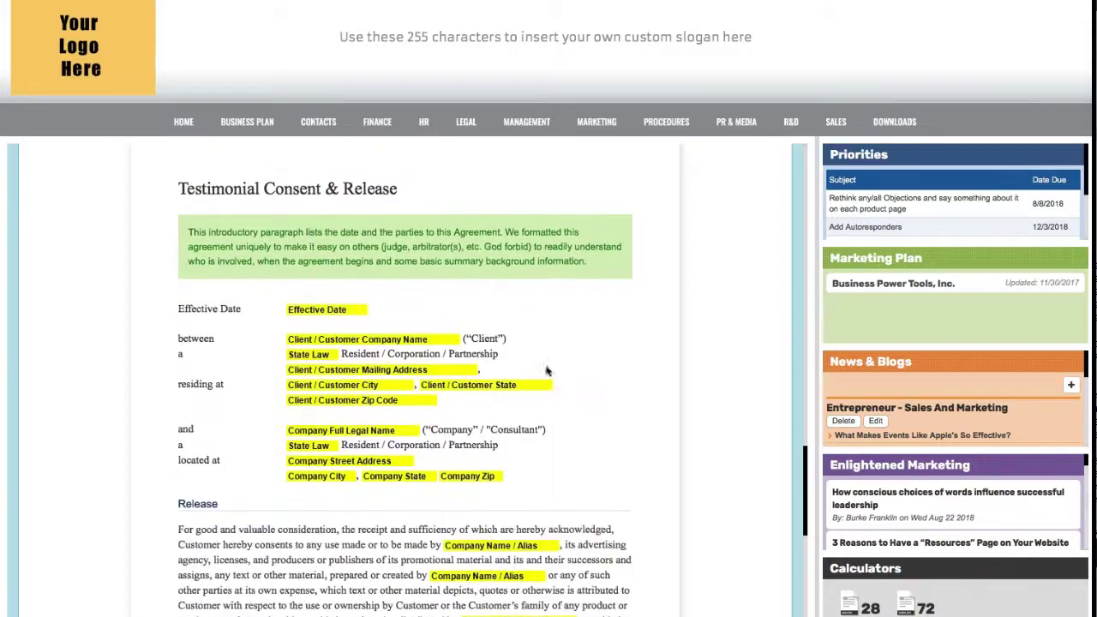
scroll(550, 360, down, 4)
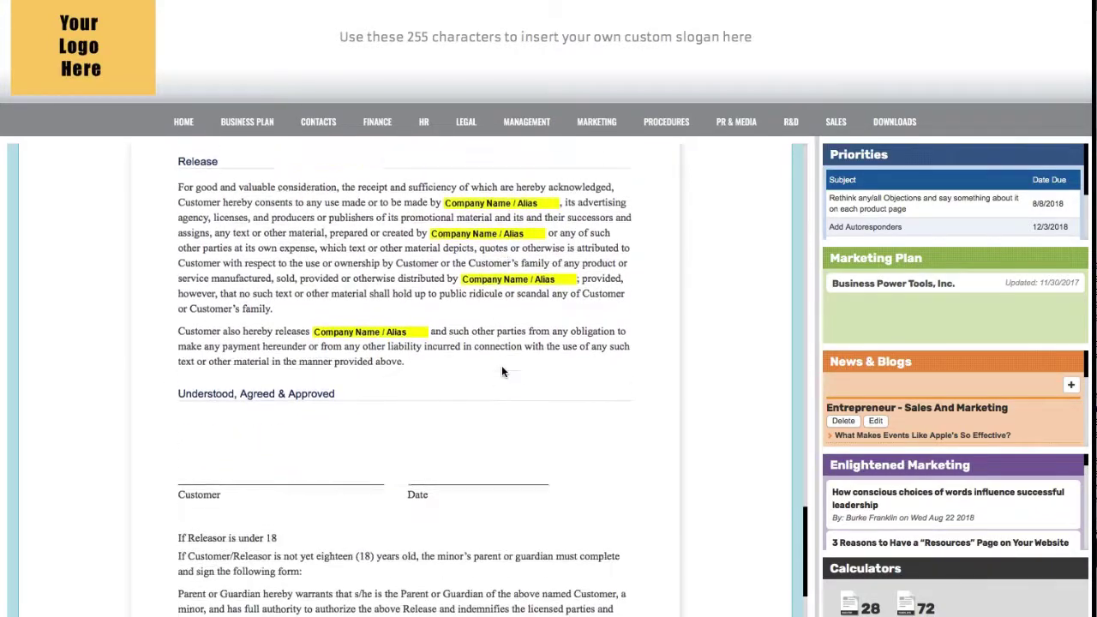
scroll(502, 371, down, 1)
scroll(502, 371, up, 10)
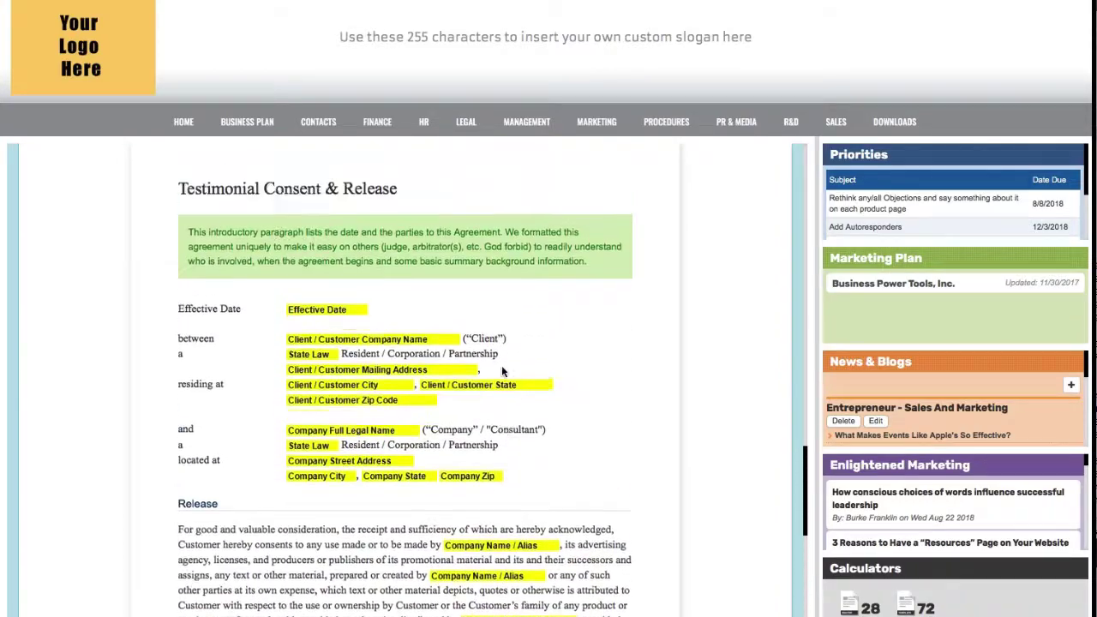
scroll(502, 370, up, 16)
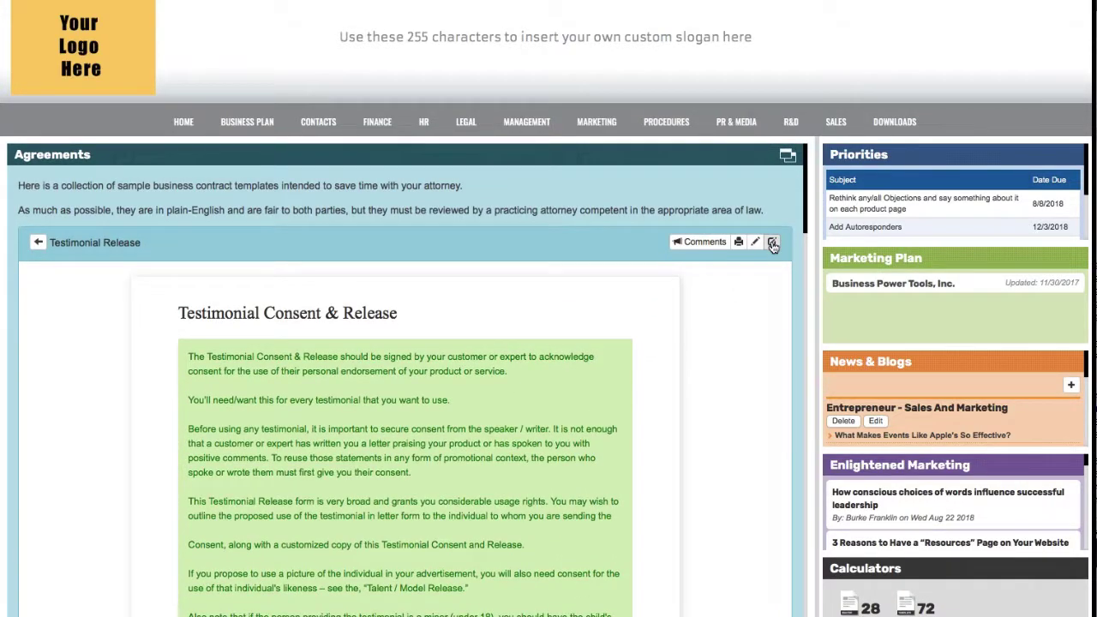
- Open the Testimonial Release's replacement fields for editing, review the client and company entries, and return to the Marketing dashboard
click(771, 242)
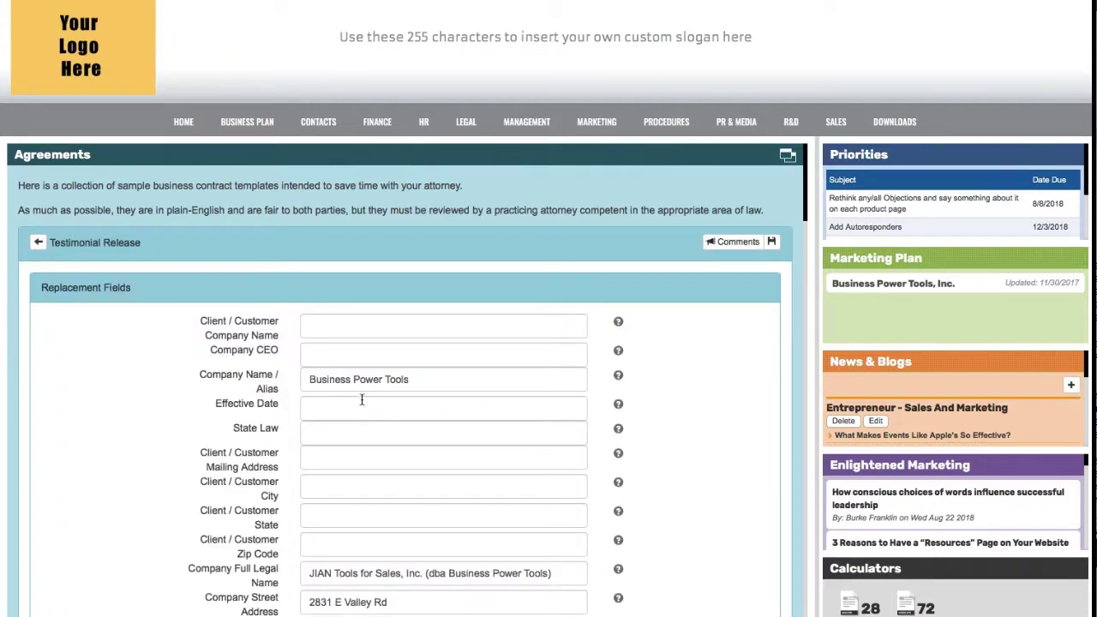
scroll(361, 399, down, 2)
scroll(361, 399, down, 1)
scroll(399, 345, up, 3)
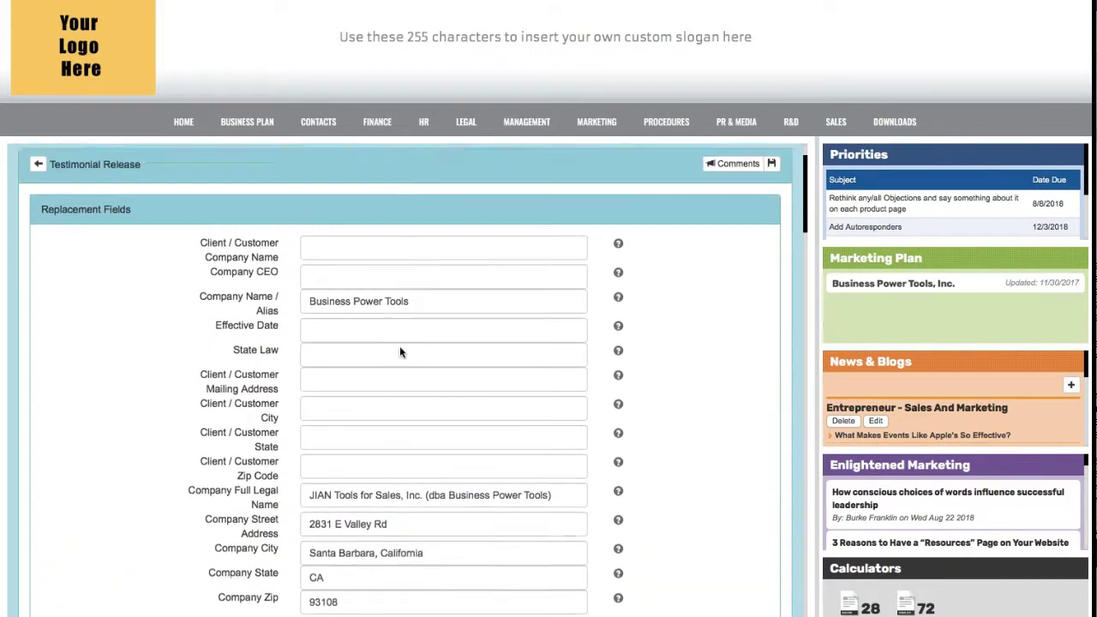
click(787, 155)
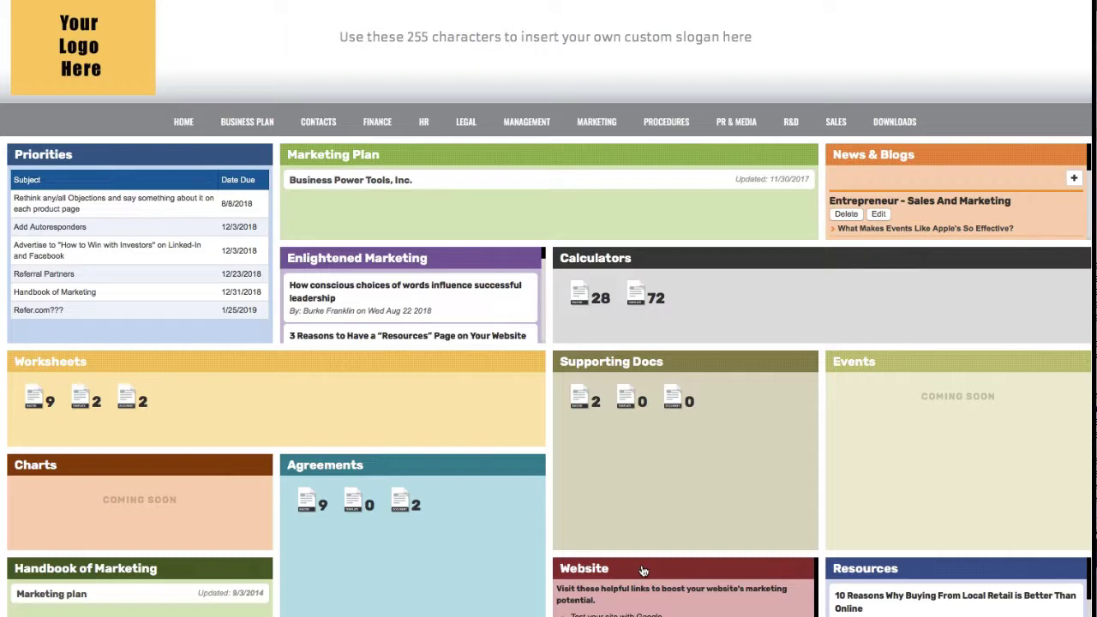
- Switch to the PR & Media section, look over the PR Calendar's editorial calendar documents, and return to its dashboard
scroll(848, 567, down, 1)
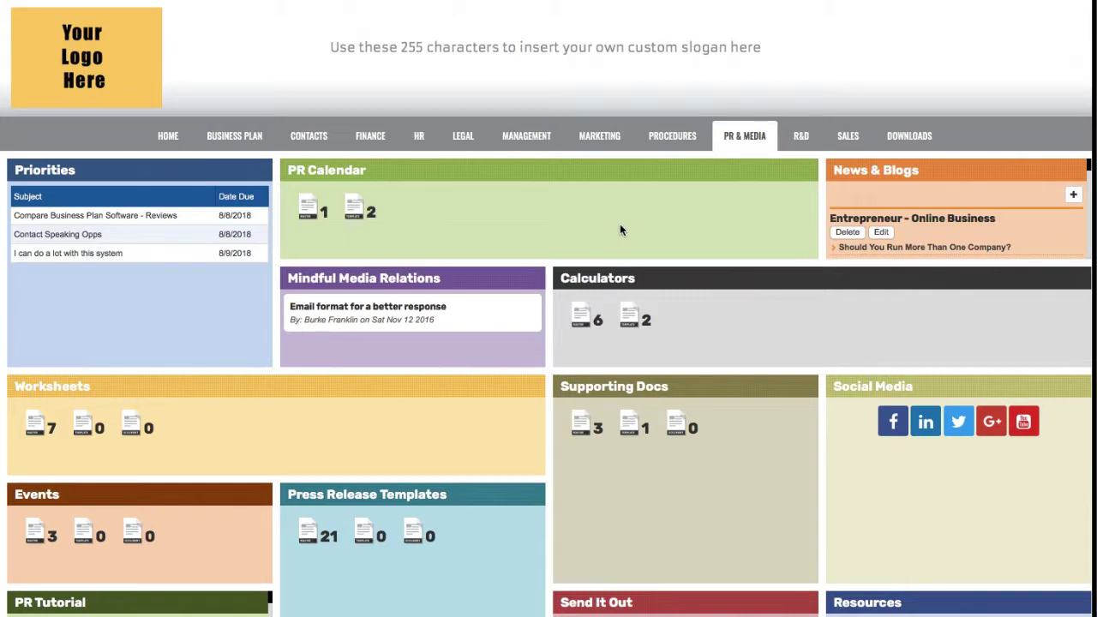
click(556, 171)
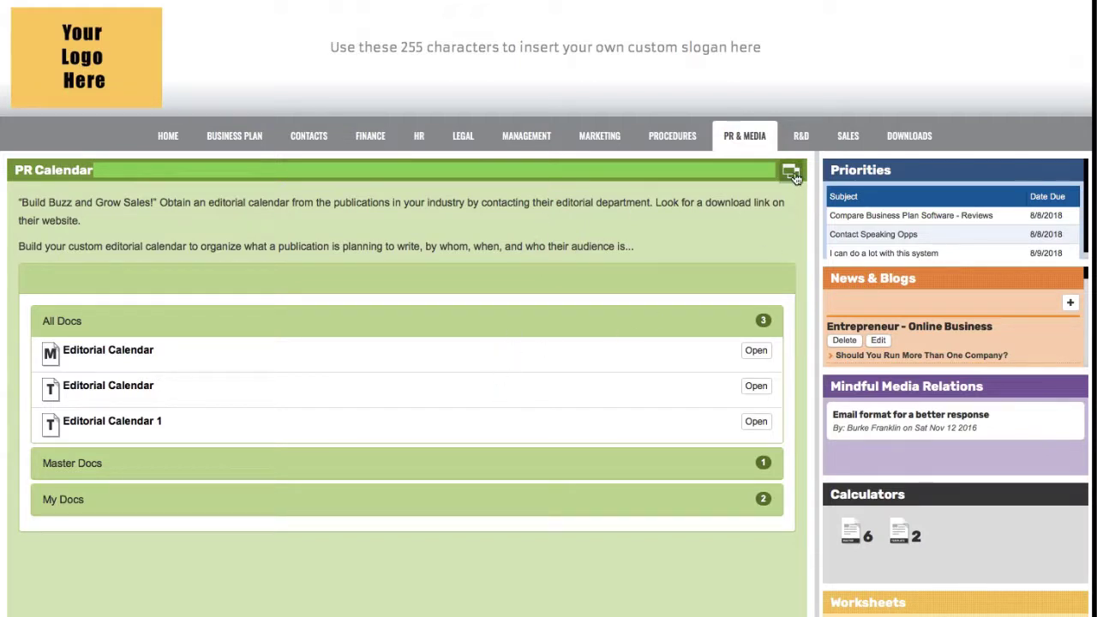
click(791, 174)
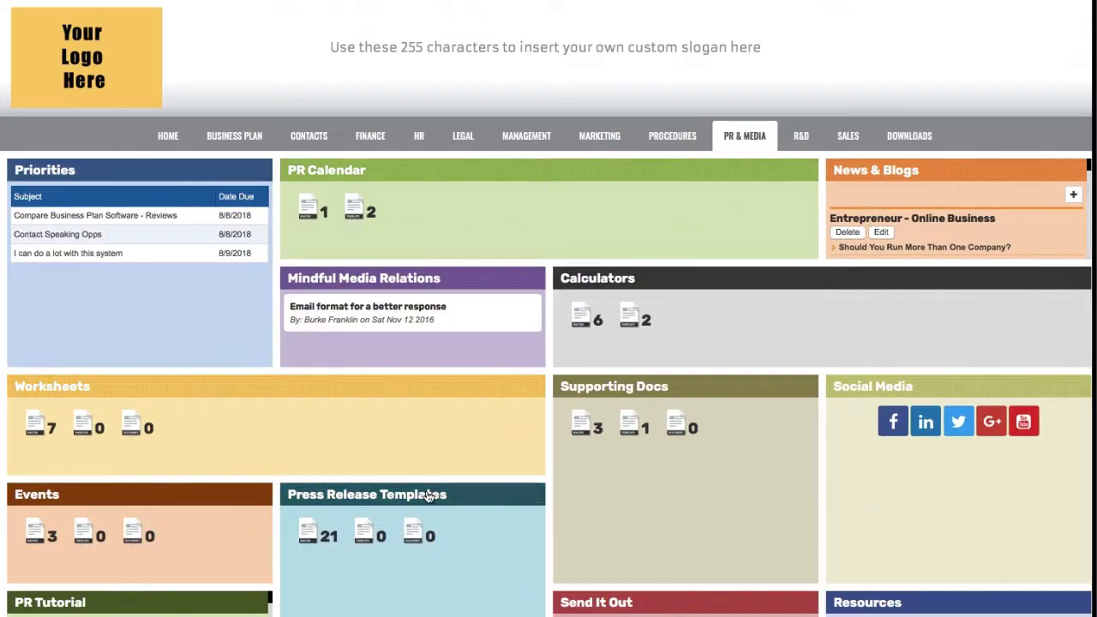
- Open the Press Release Templates collection and preview the New Company - Seeks Funding template with its guidance comments
click(429, 495)
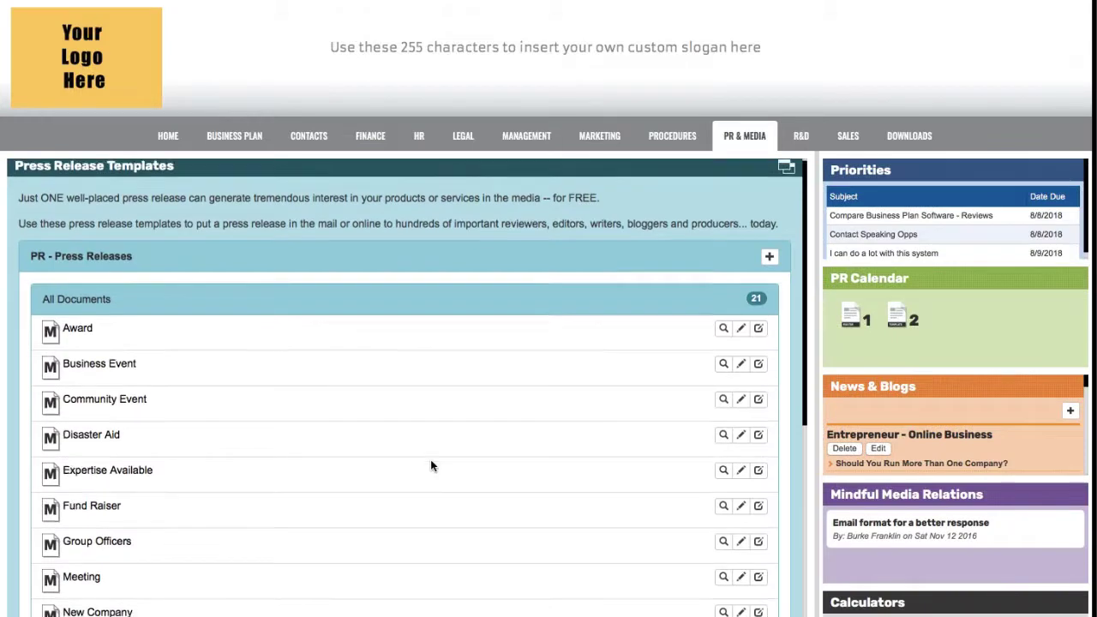
scroll(431, 465, down, 2)
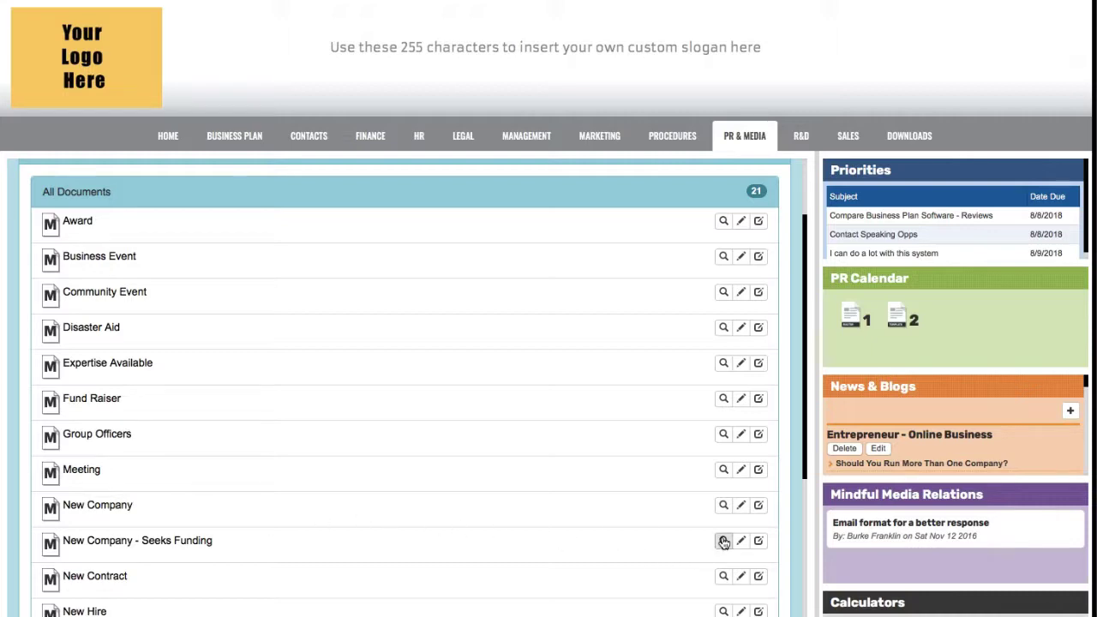
click(723, 539)
scroll(507, 433, down, 3)
scroll(506, 433, down, 6)
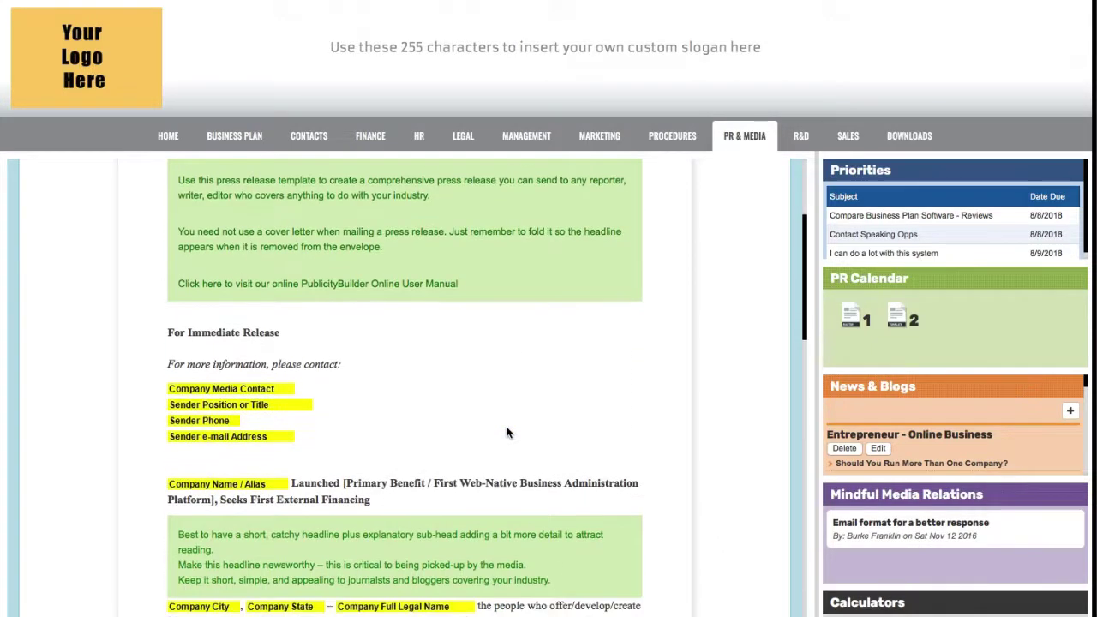
scroll(506, 433, down, 10)
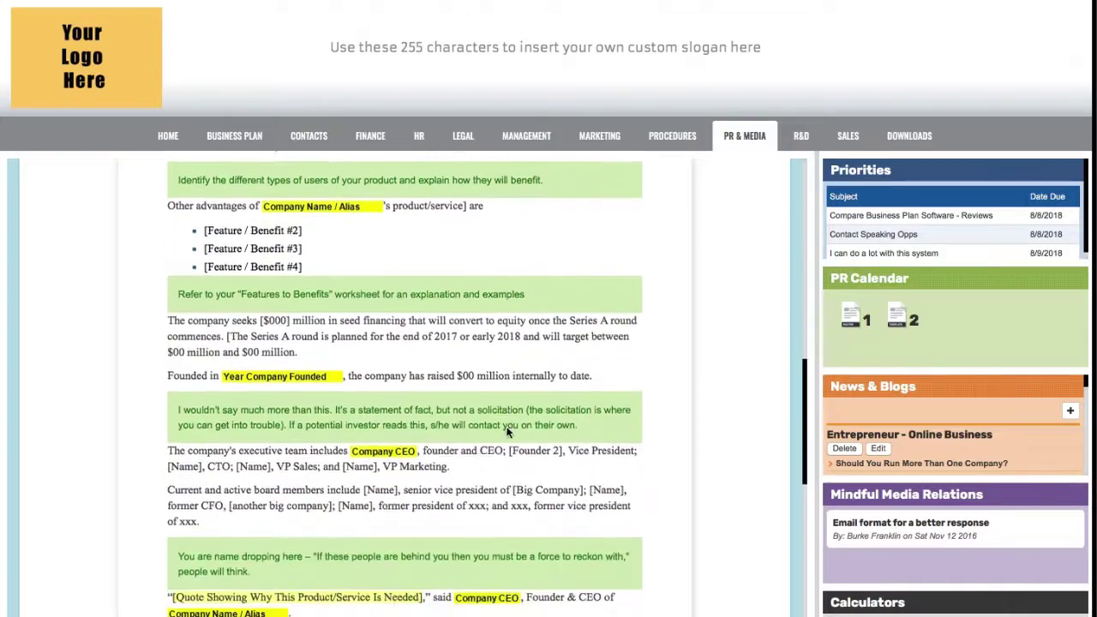
scroll(503, 431, down, 3)
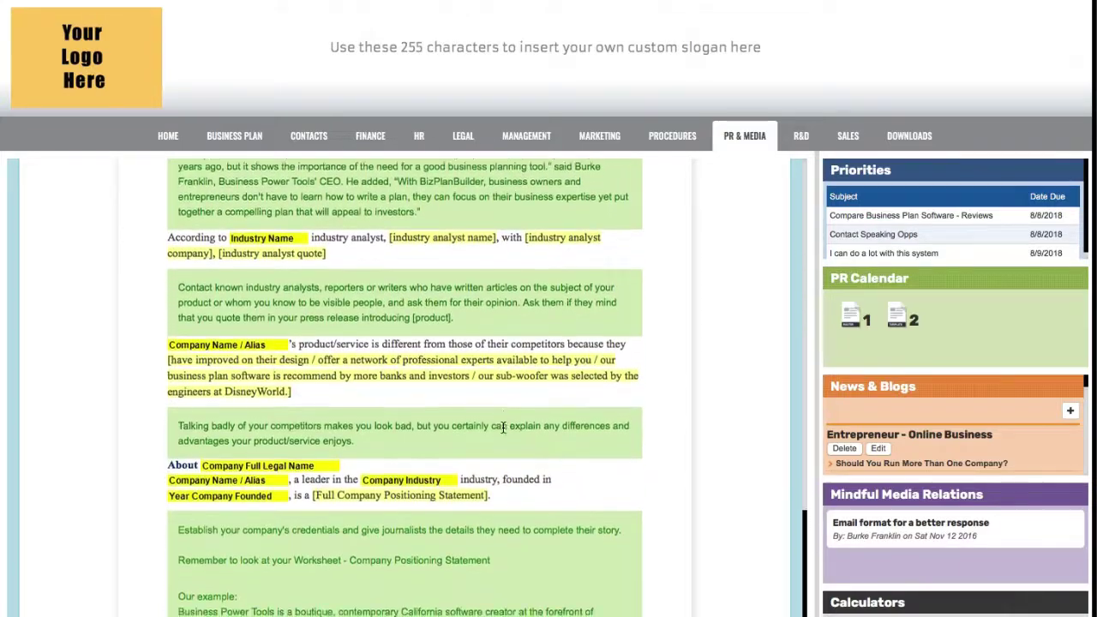
scroll(603, 368, up, 15)
scroll(624, 362, up, 3)
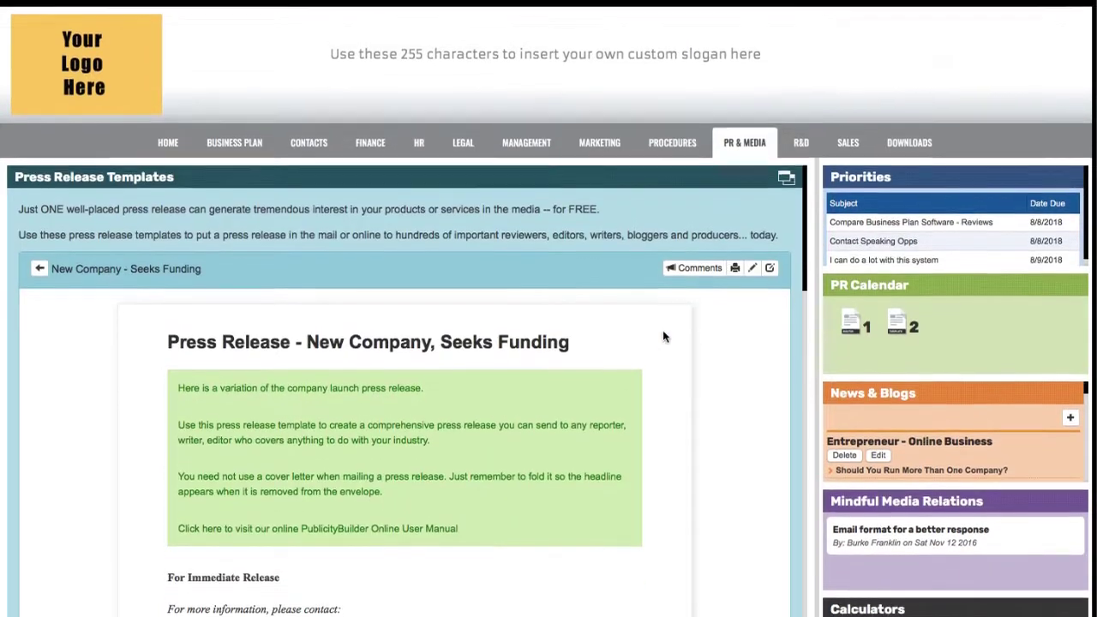
- Hide the comments in the New Company - Seeks Funding press release, read through the clean text, and return to the PR & Media dashboard
click(700, 262)
scroll(491, 503, down, 2)
scroll(490, 505, down, 7)
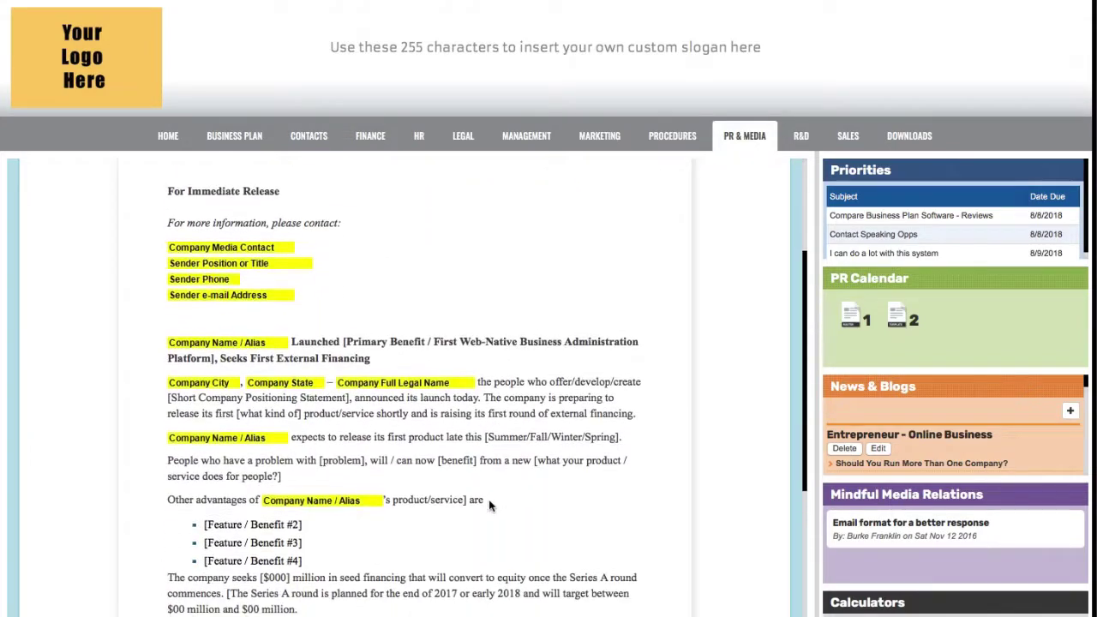
scroll(489, 505, down, 3)
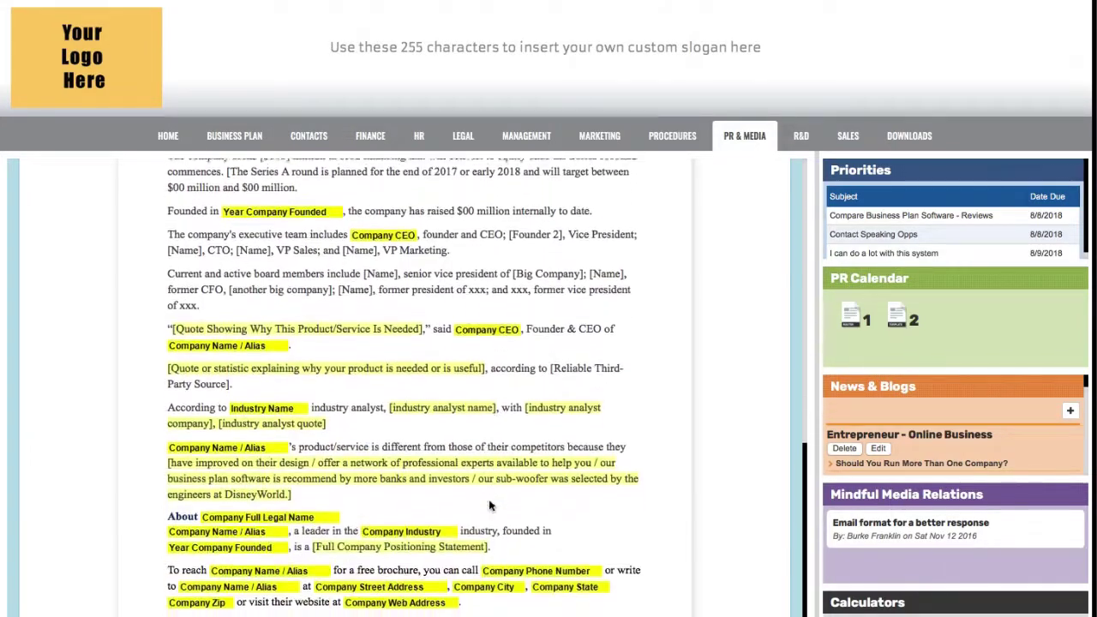
scroll(489, 506, up, 15)
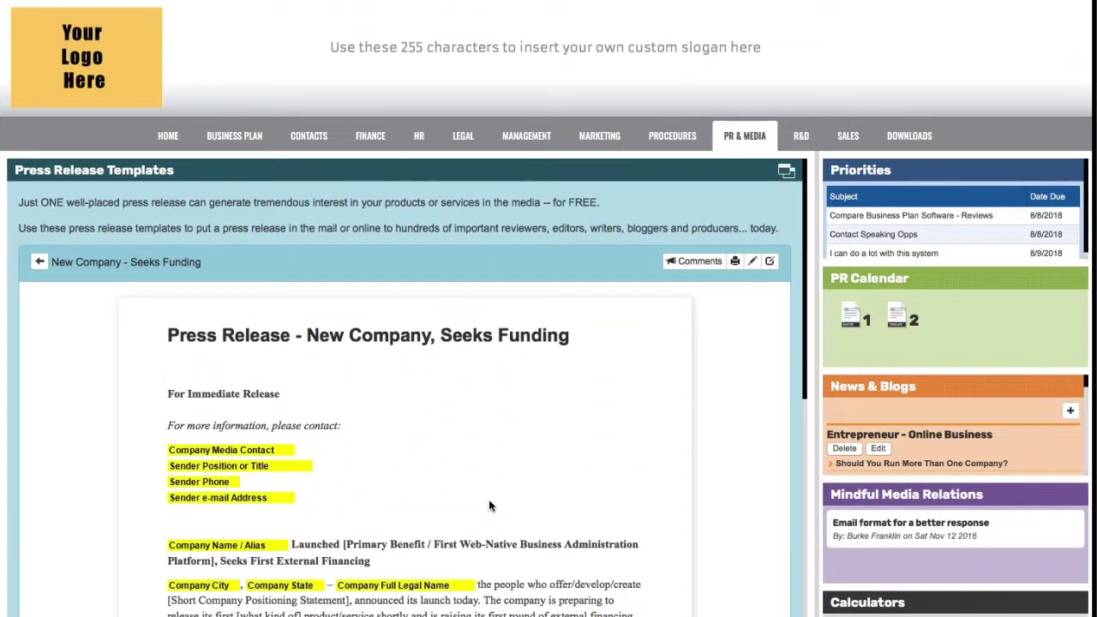
scroll(489, 506, down, 2)
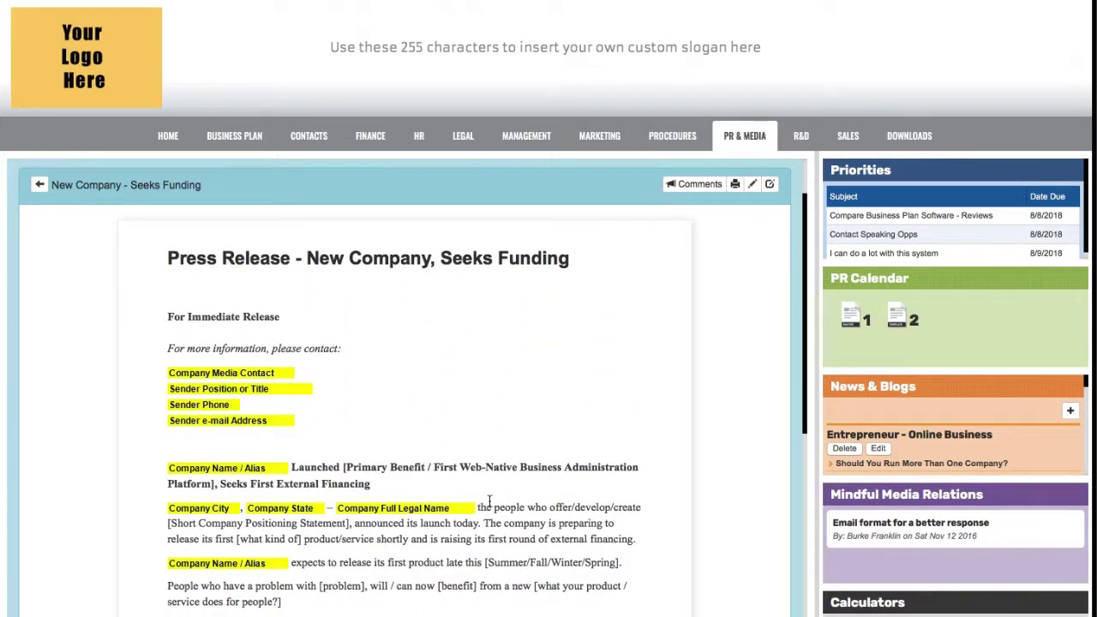
scroll(502, 484, down, 3)
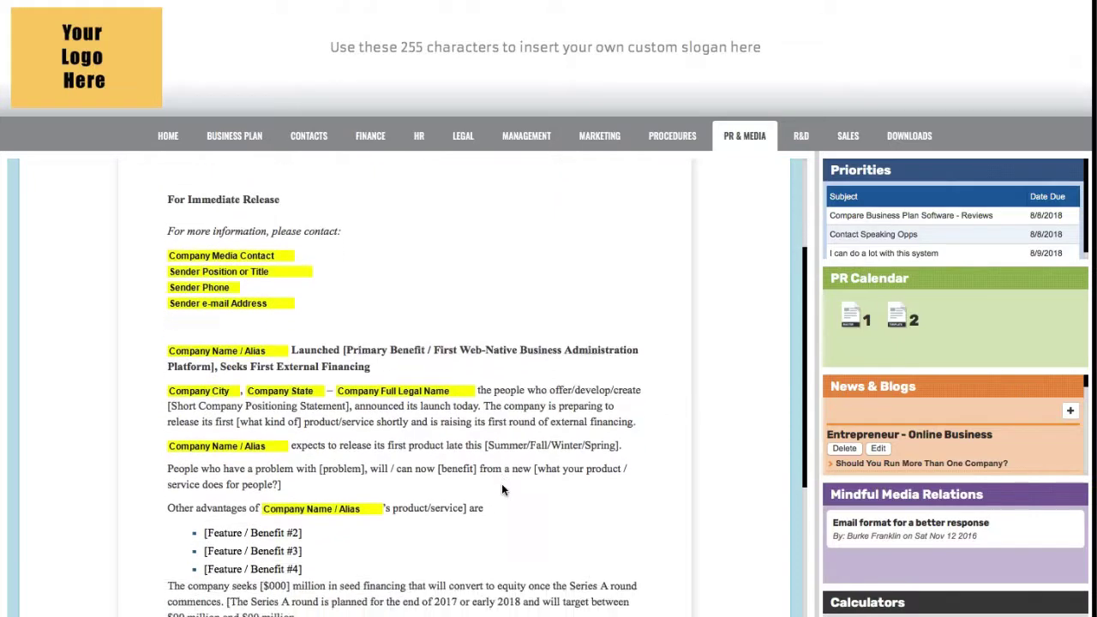
scroll(501, 483, up, 2)
scroll(501, 483, up, 3)
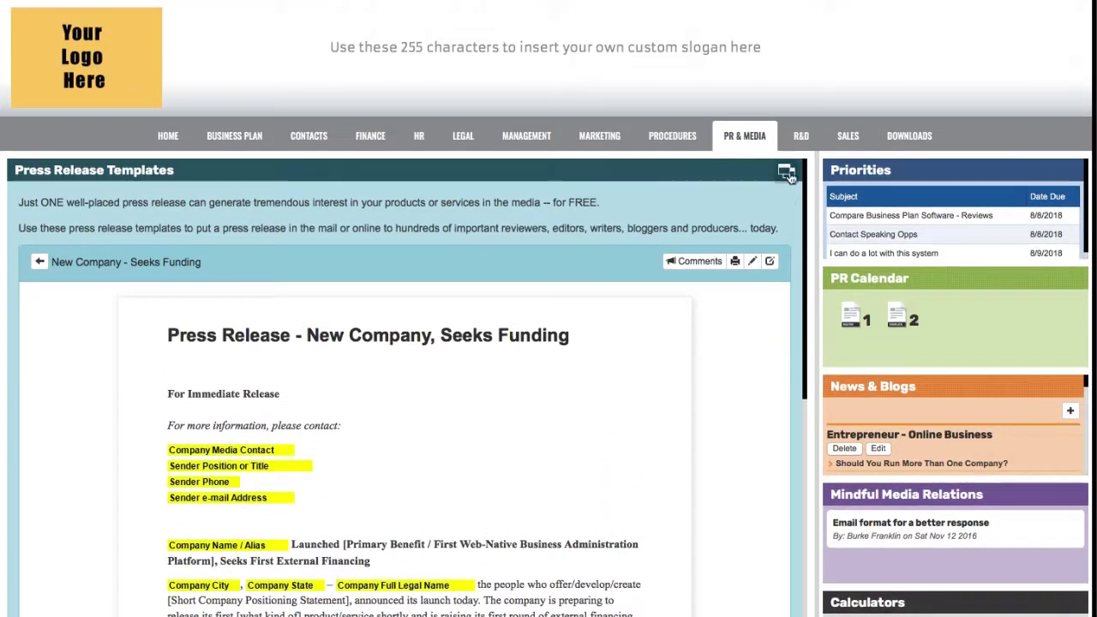
click(789, 176)
click(790, 176)
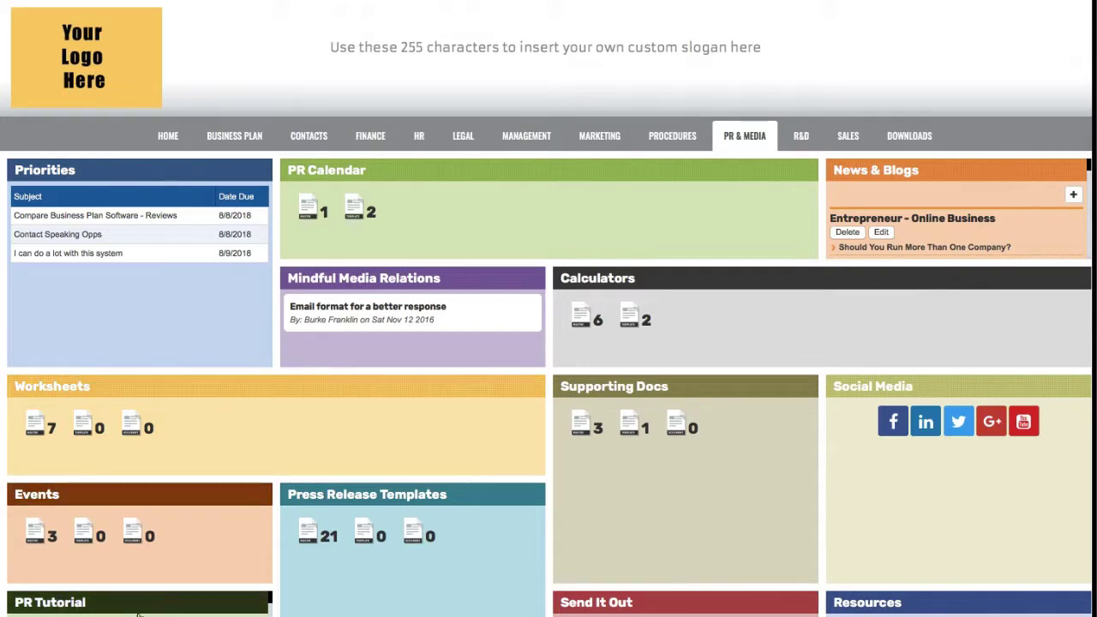
- Open the PR Tutorial, browse its topic list from Getting Started to Conventions & Tradeshows, and return to the PR & Media dashboard
click(137, 609)
scroll(101, 416, down, 1)
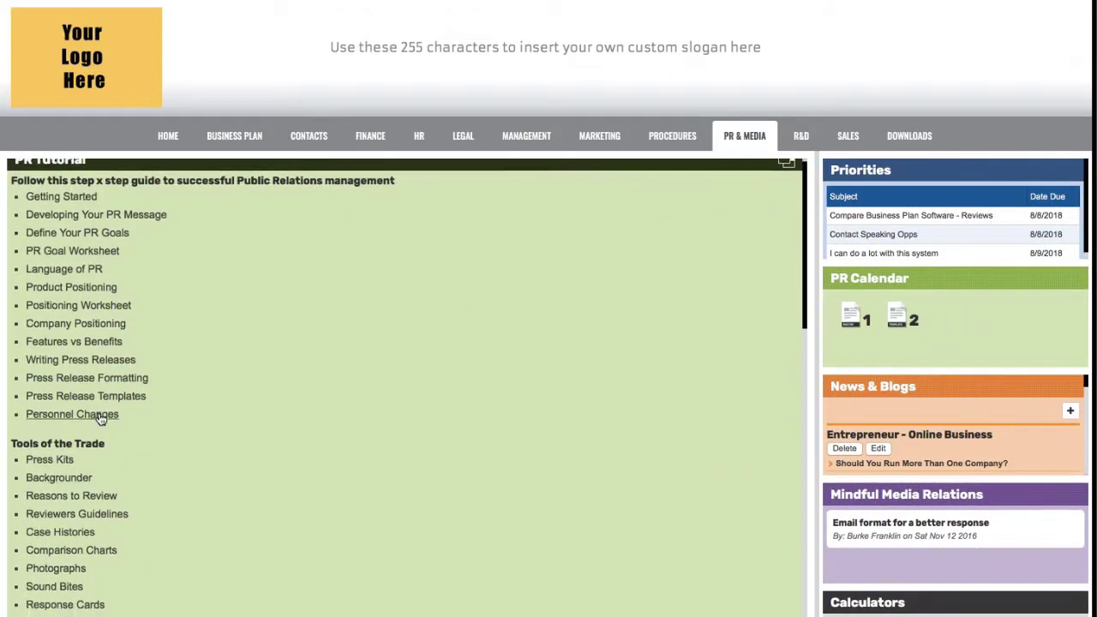
scroll(102, 417, down, 2)
scroll(103, 422, up, 3)
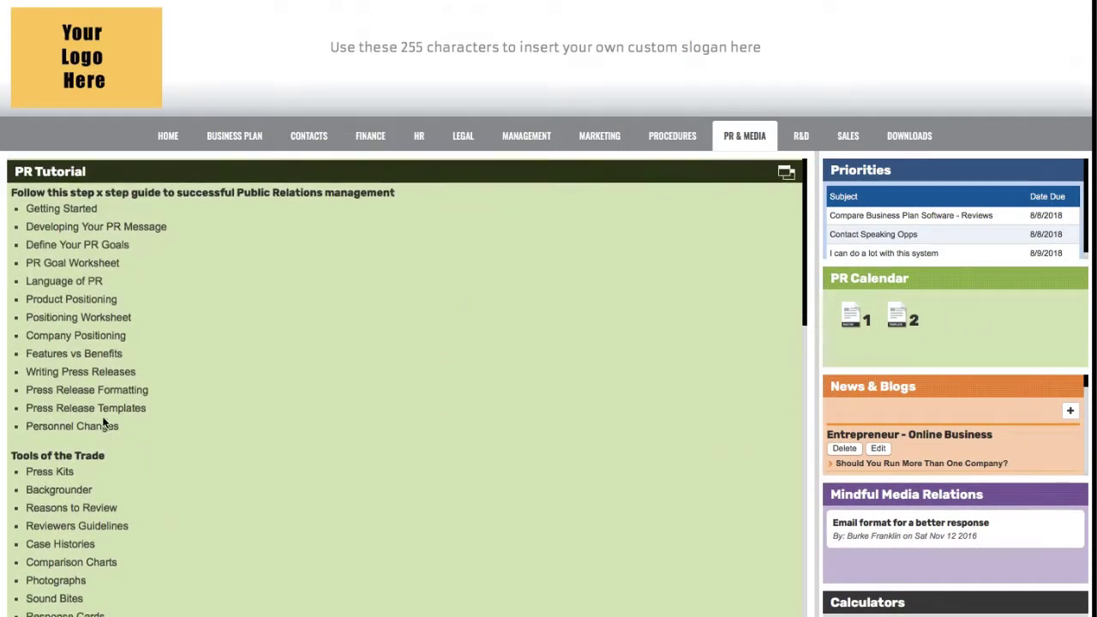
scroll(104, 419, down, 1)
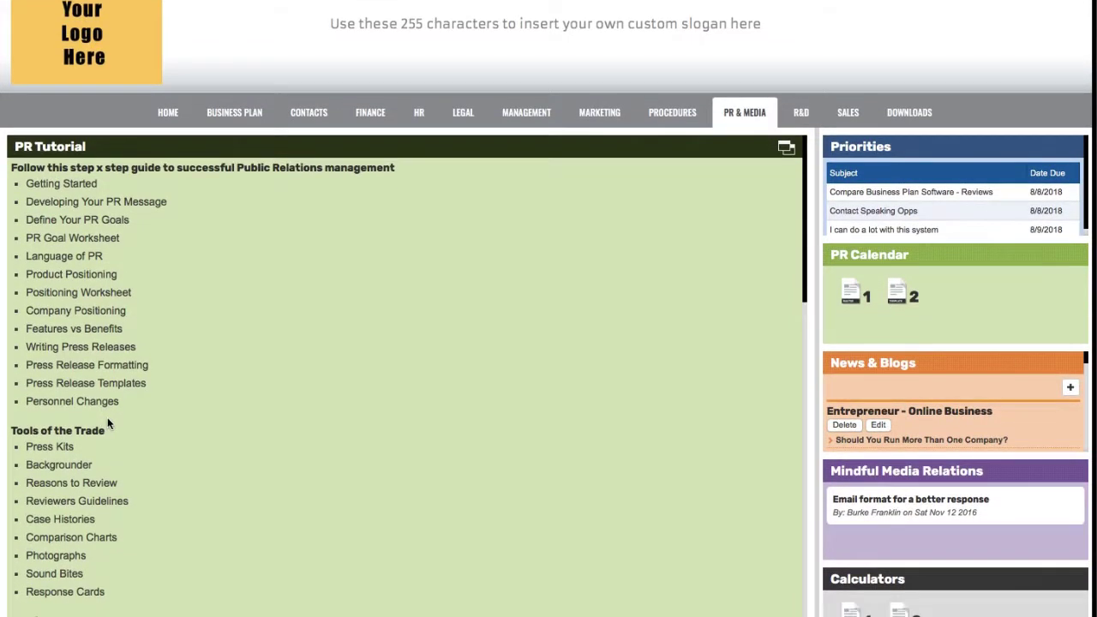
scroll(109, 422, up, 1)
scroll(93, 411, down, 4)
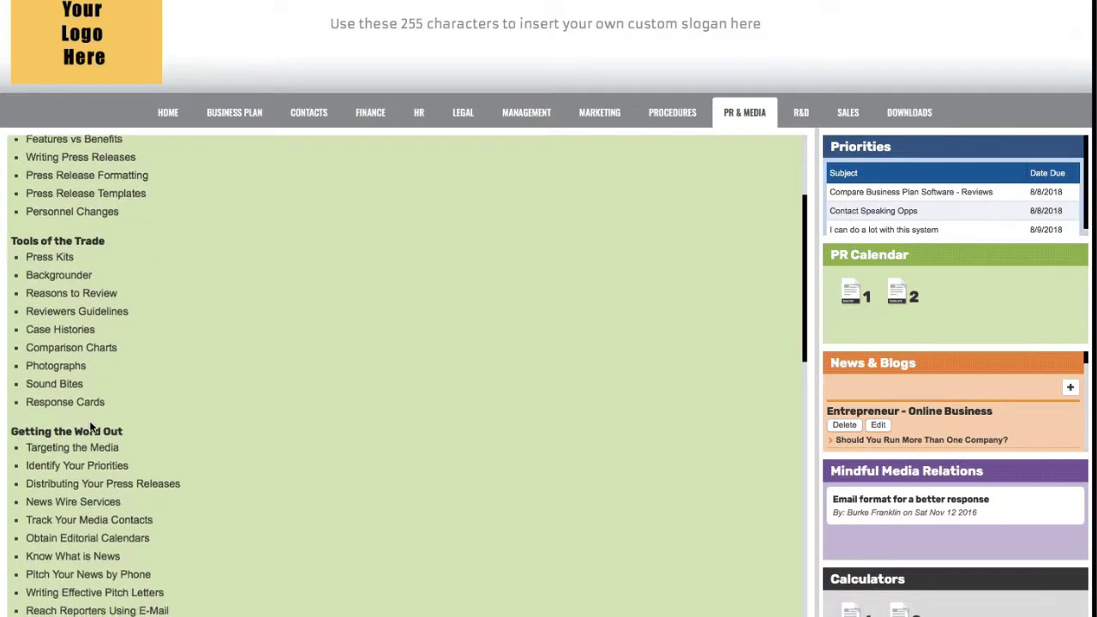
scroll(92, 427, down, 4)
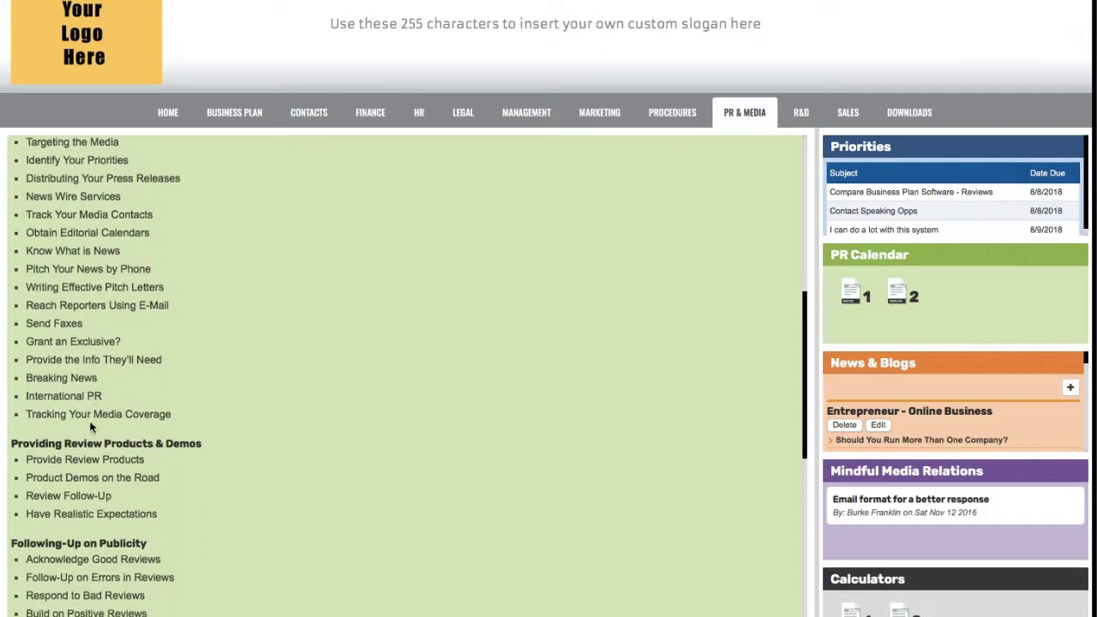
scroll(92, 427, down, 1)
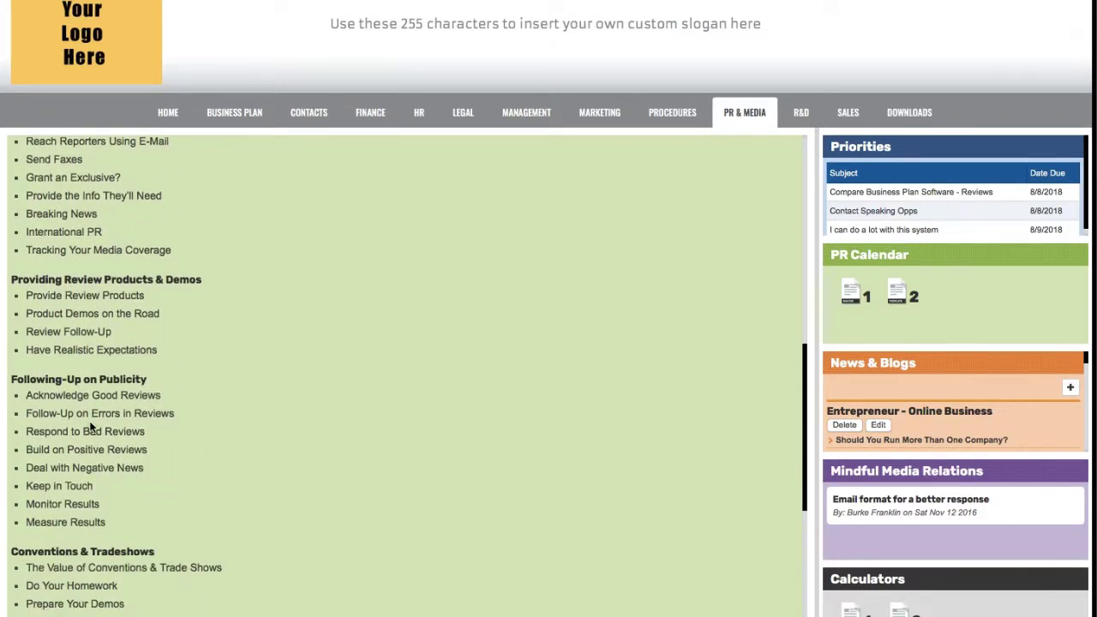
scroll(440, 342, up, 10)
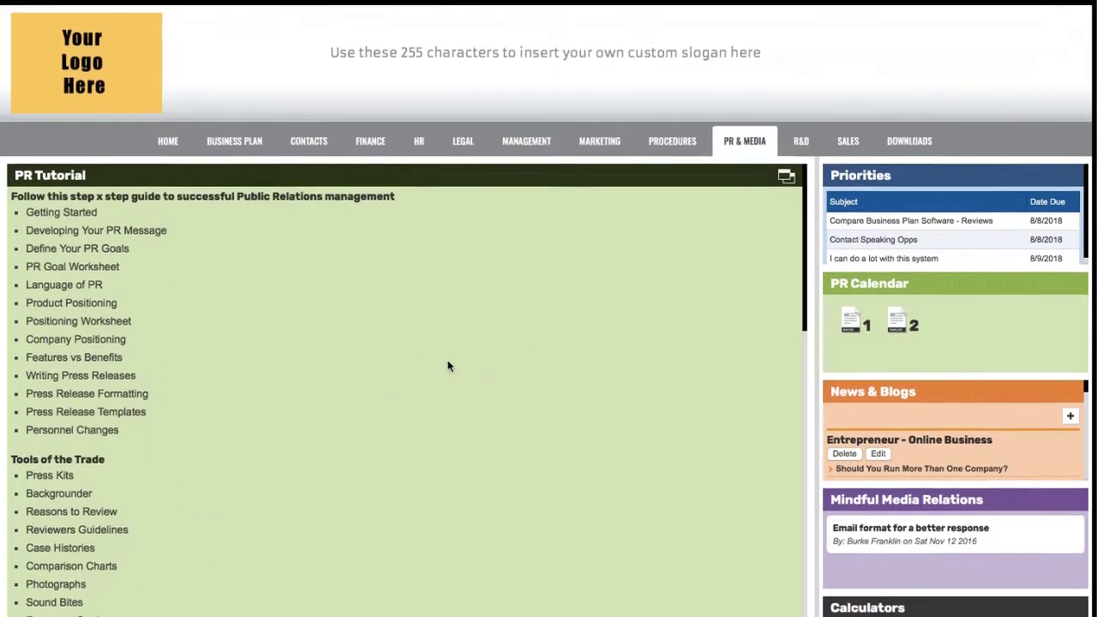
click(786, 175)
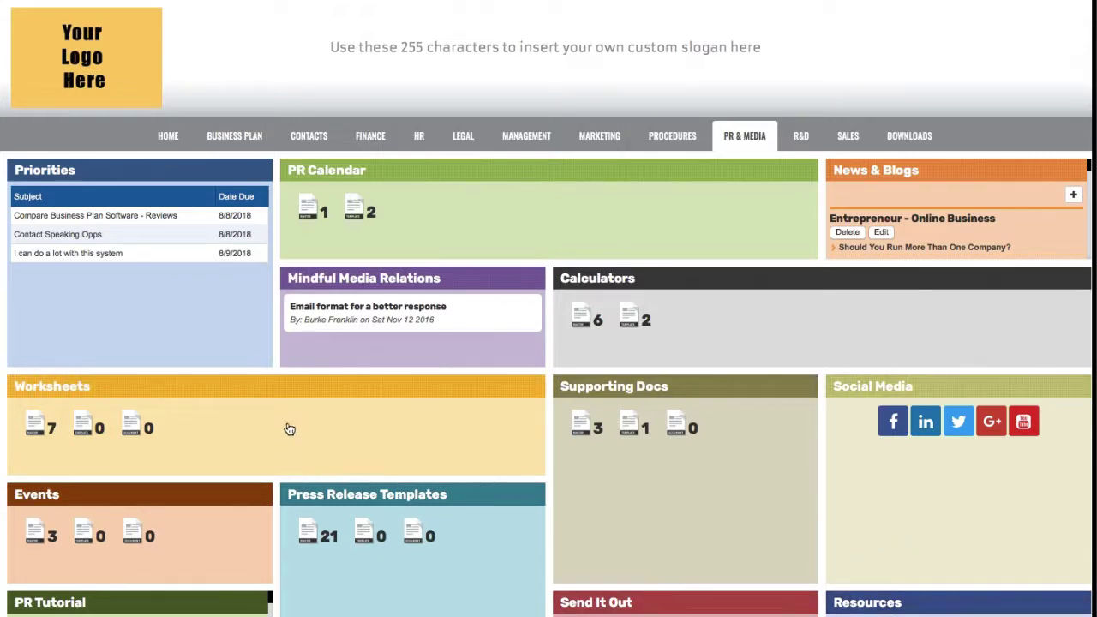
- Open the PR & Media Worksheets collection and preview the Phone Pitch worksheet with its guidance comments
click(286, 390)
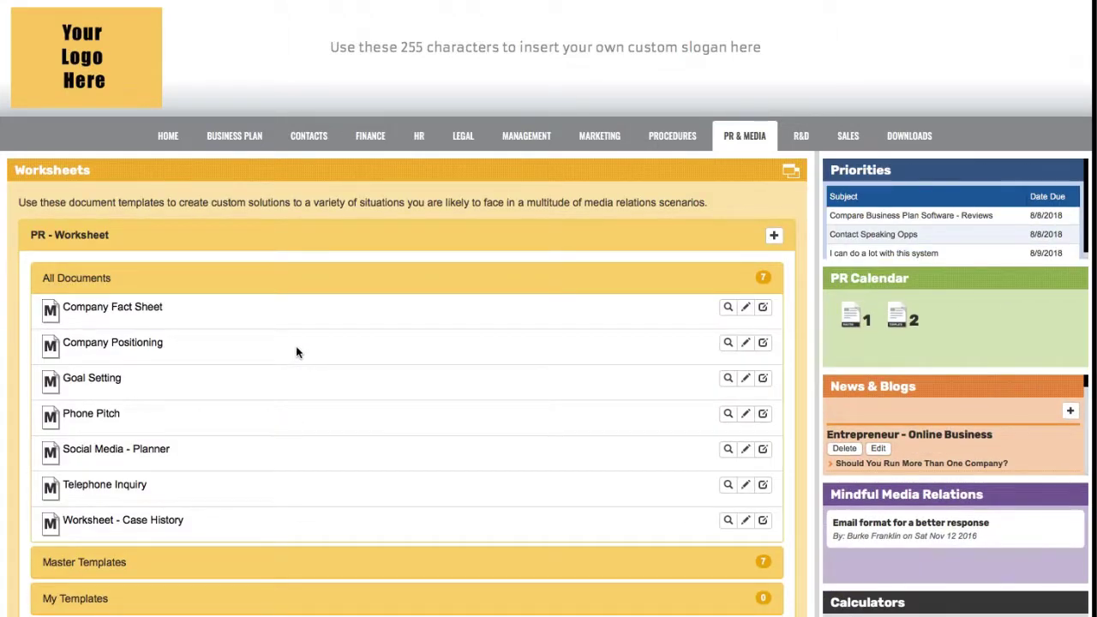
click(728, 413)
scroll(557, 432, down, 5)
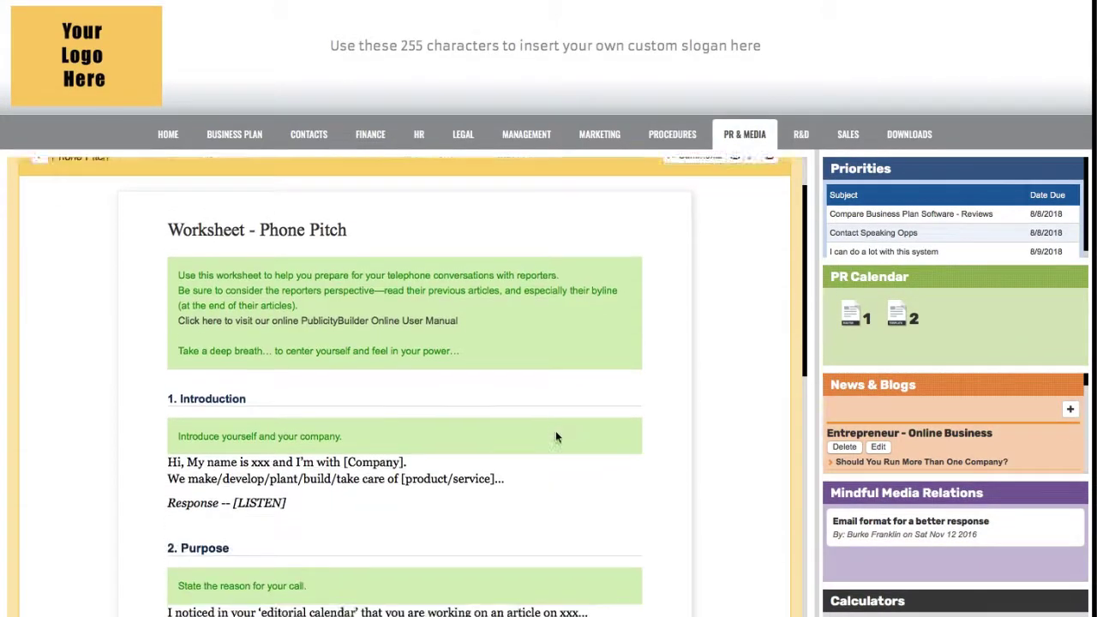
scroll(556, 438, down, 7)
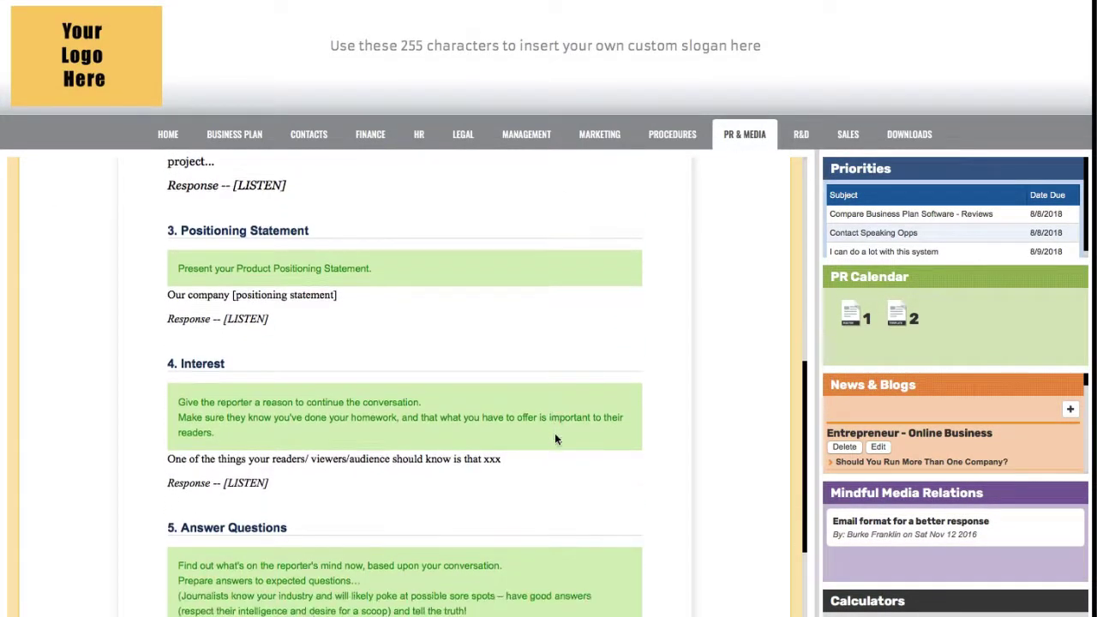
scroll(555, 438, down, 2)
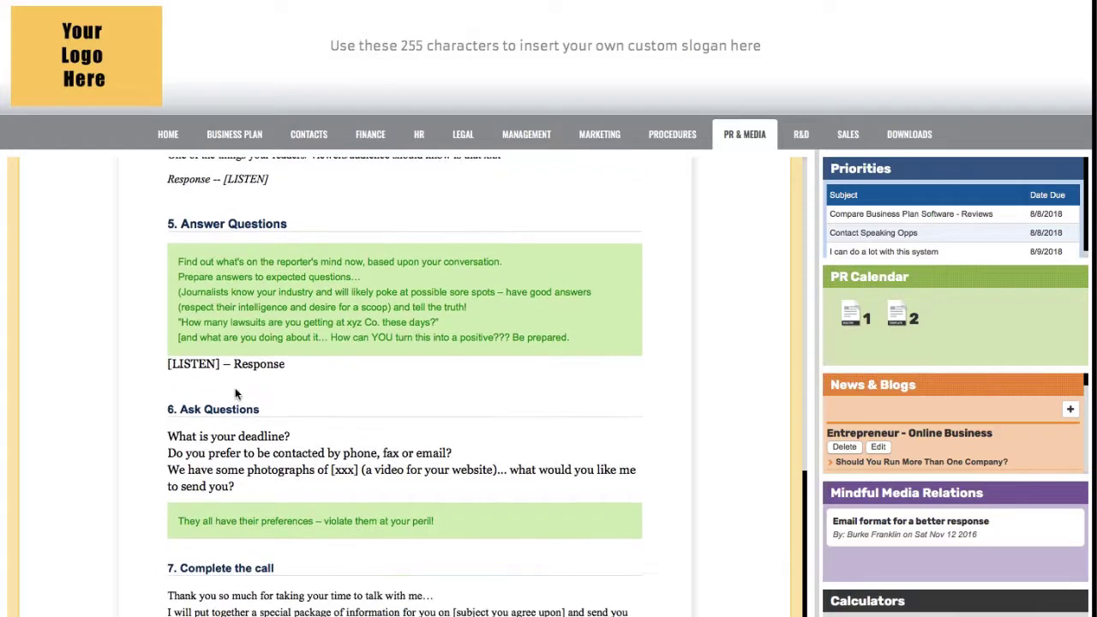
scroll(367, 415, up, 1)
scroll(366, 414, up, 12)
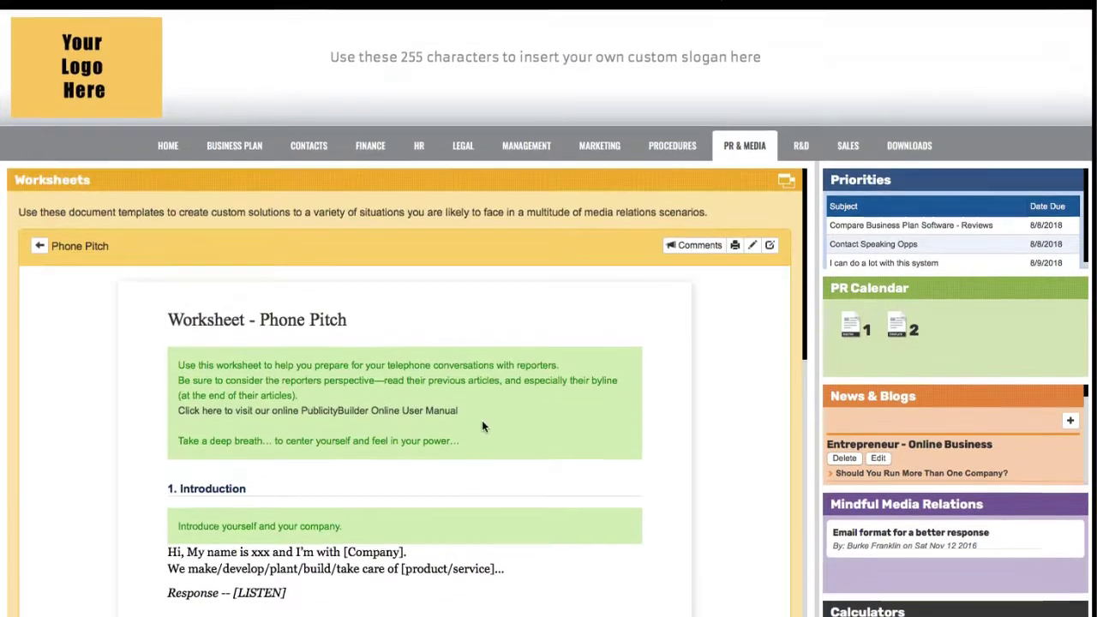
- View the Phone Pitch worksheet with its comments hidden, and close the Worksheets collection
scroll(476, 437, down, 5)
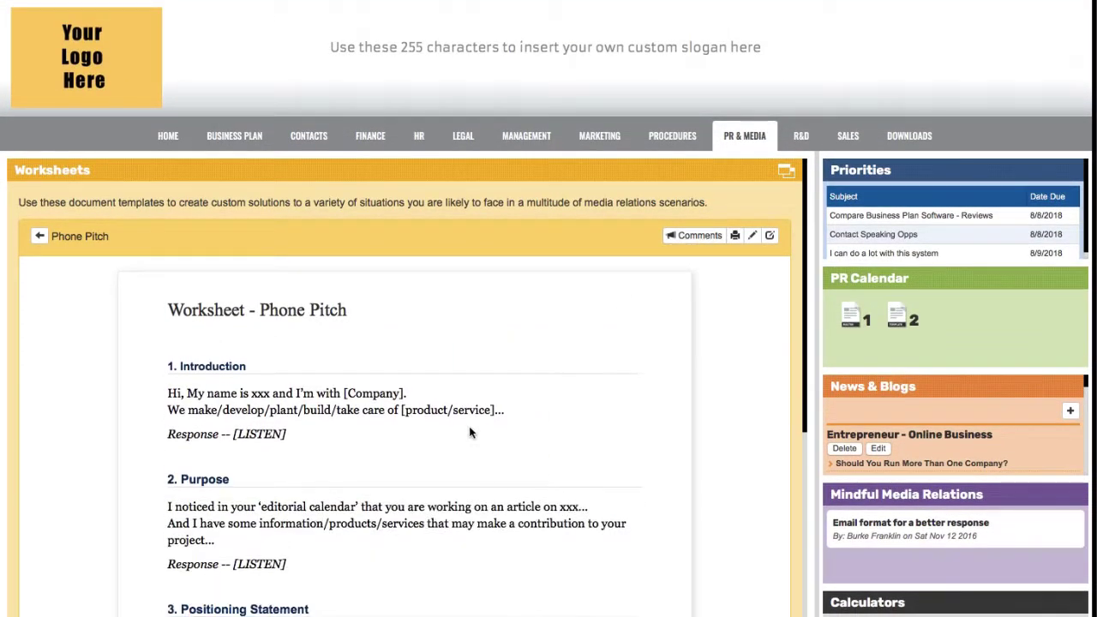
scroll(481, 443, up, 3)
click(785, 179)
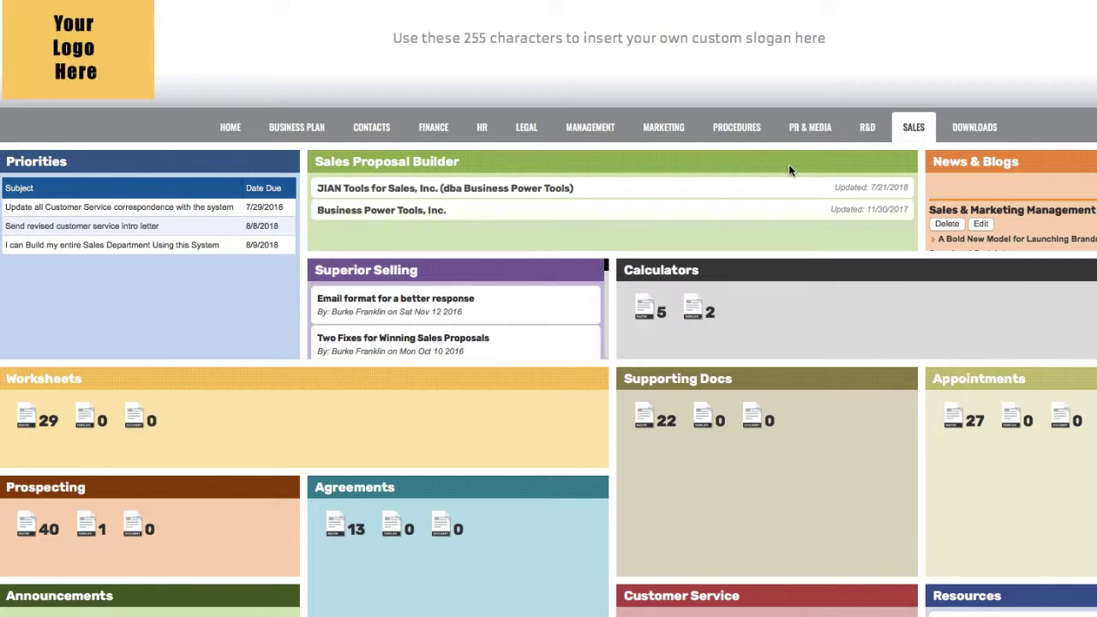
- View the Sales Proposal Builder project list, and open the master Sales Incentive Program spreadsheet from the Sales calculators
click(604, 163)
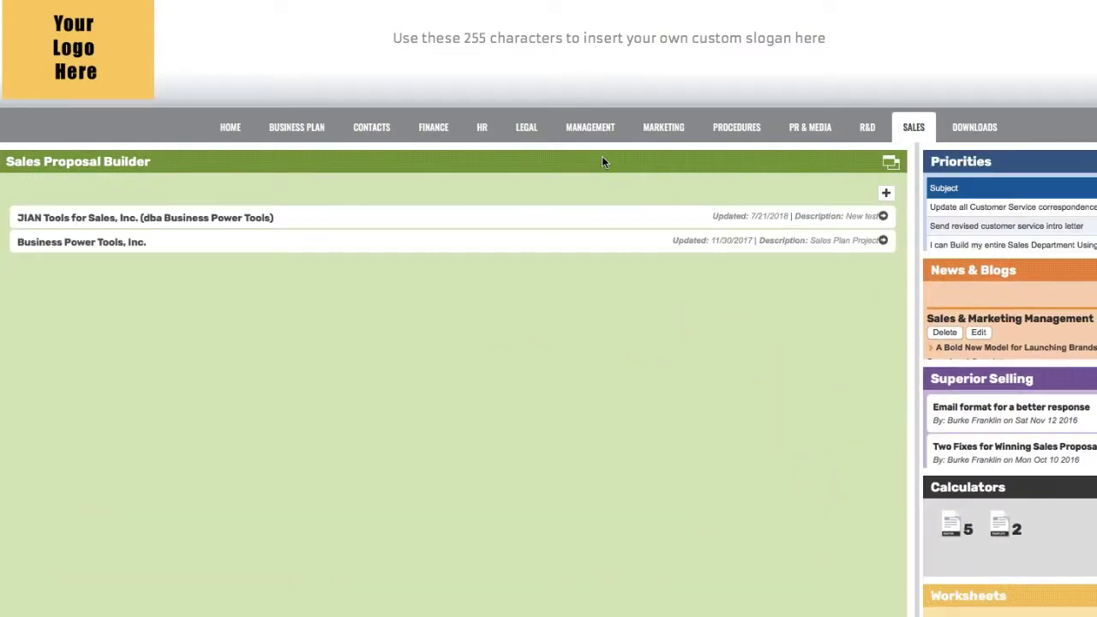
click(890, 165)
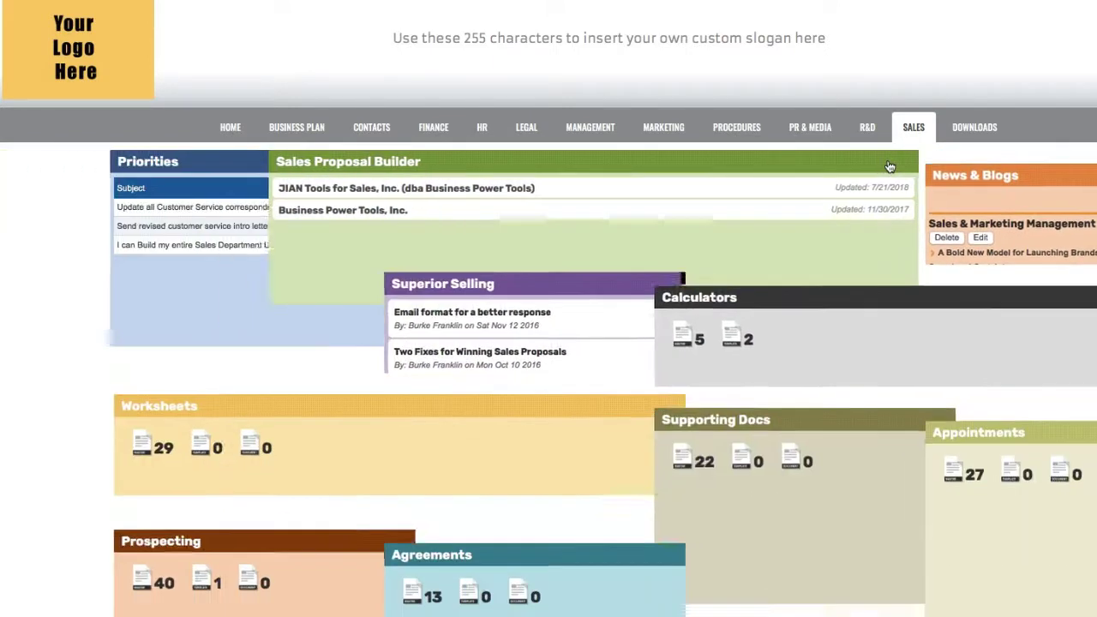
click(821, 267)
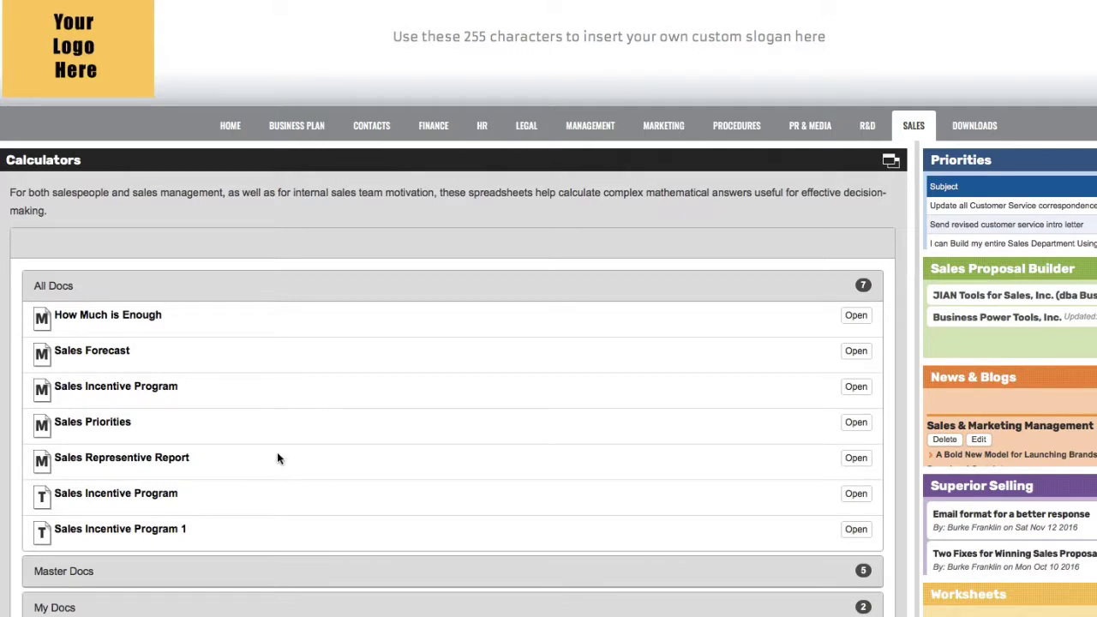
click(854, 388)
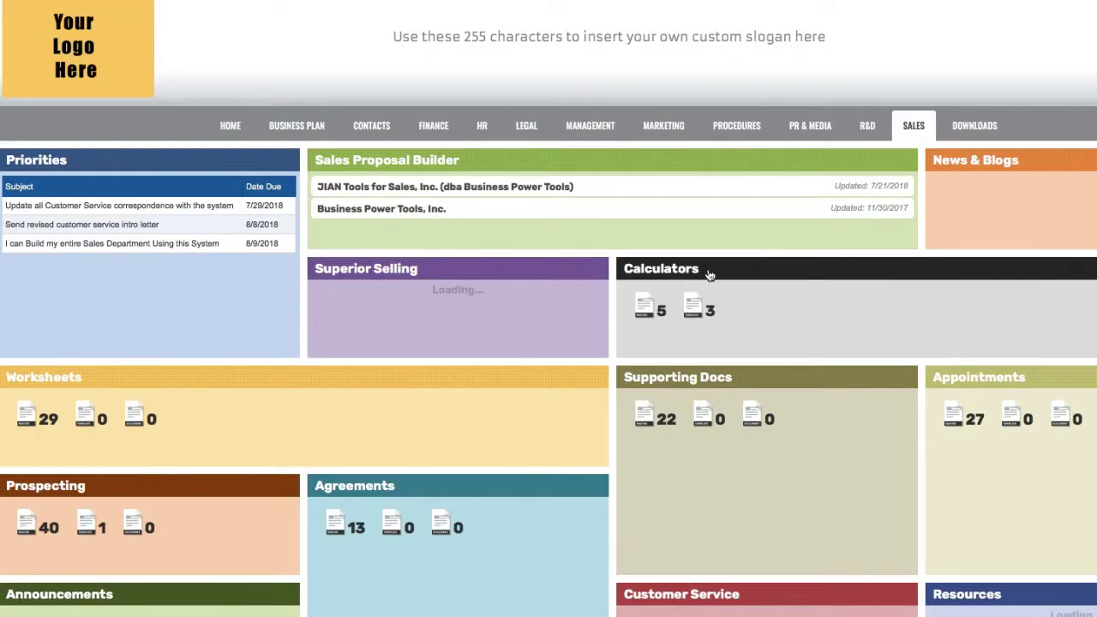
- Open the Sales Appointments collection, browse its letter and email templates, and return to the Sales dashboard
click(986, 381)
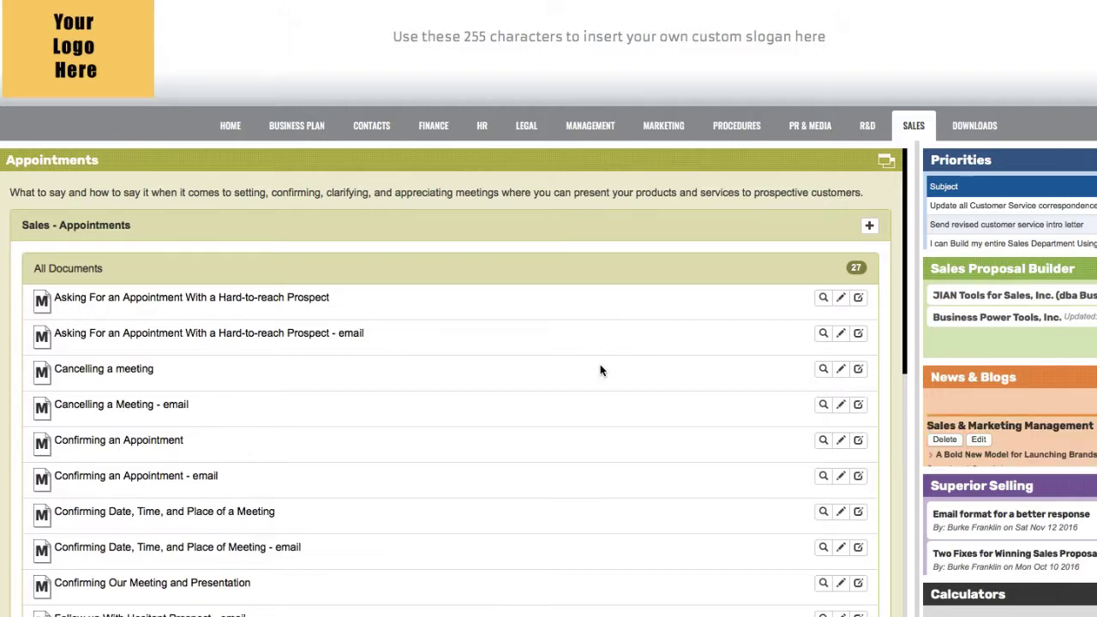
scroll(596, 371, down, 2)
scroll(589, 370, down, 13)
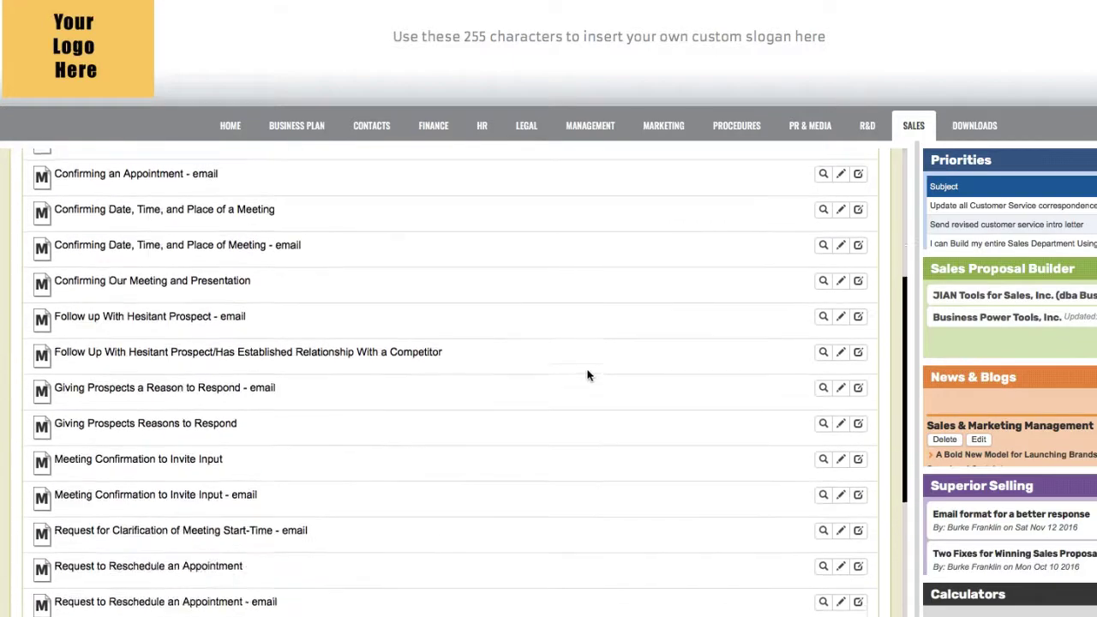
scroll(585, 370, up, 15)
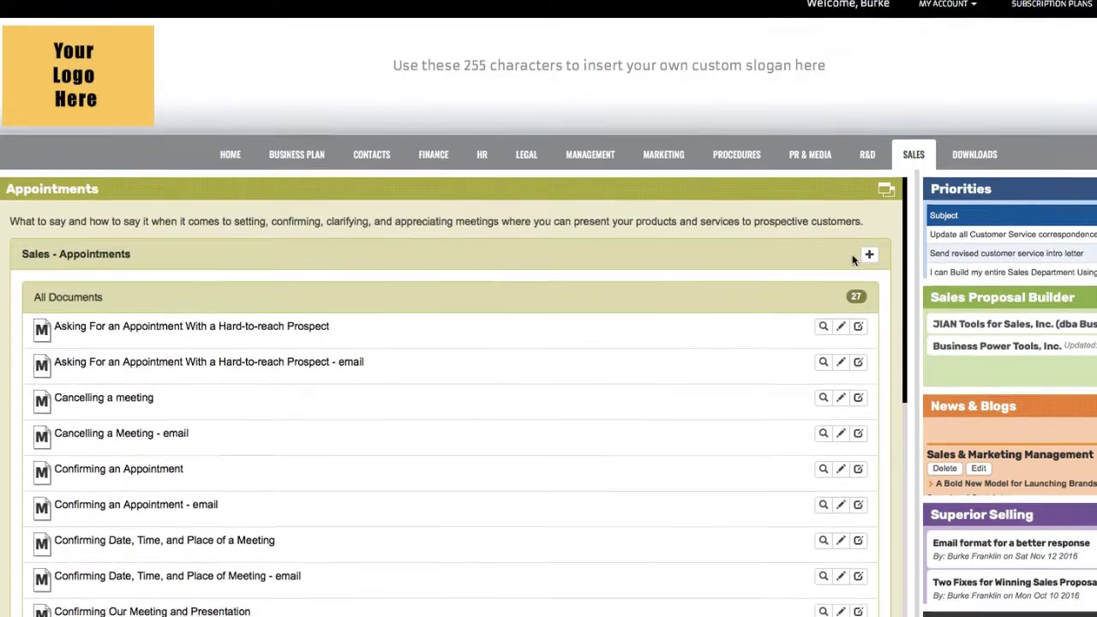
click(885, 188)
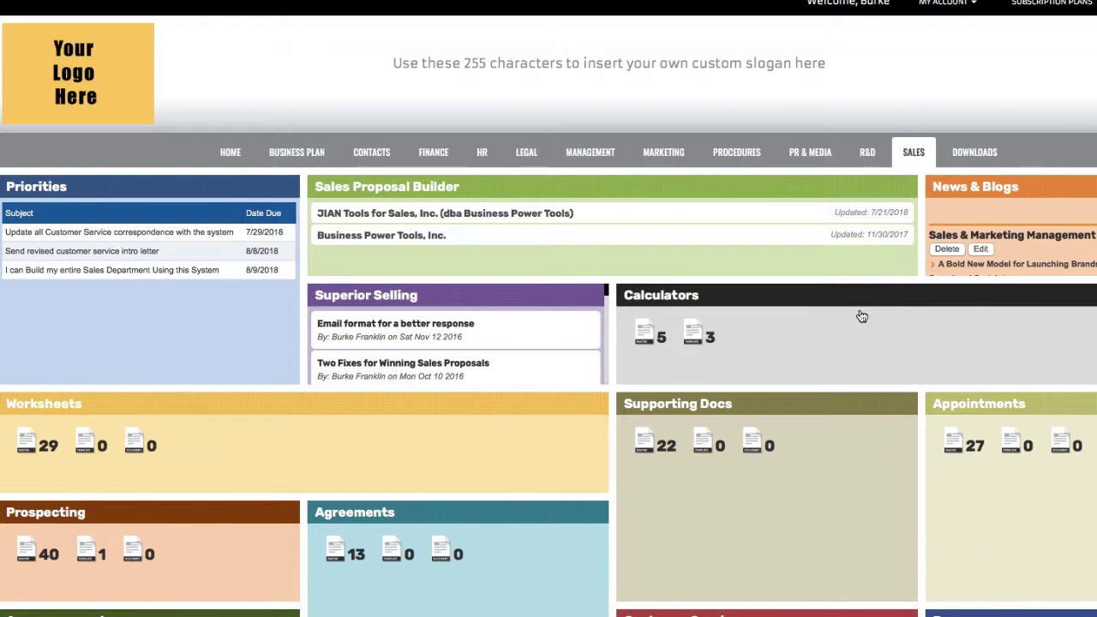
- Preview the 1-Page Manager - Sales document from the Supporting Docs collection and hide its guidance comments
click(788, 400)
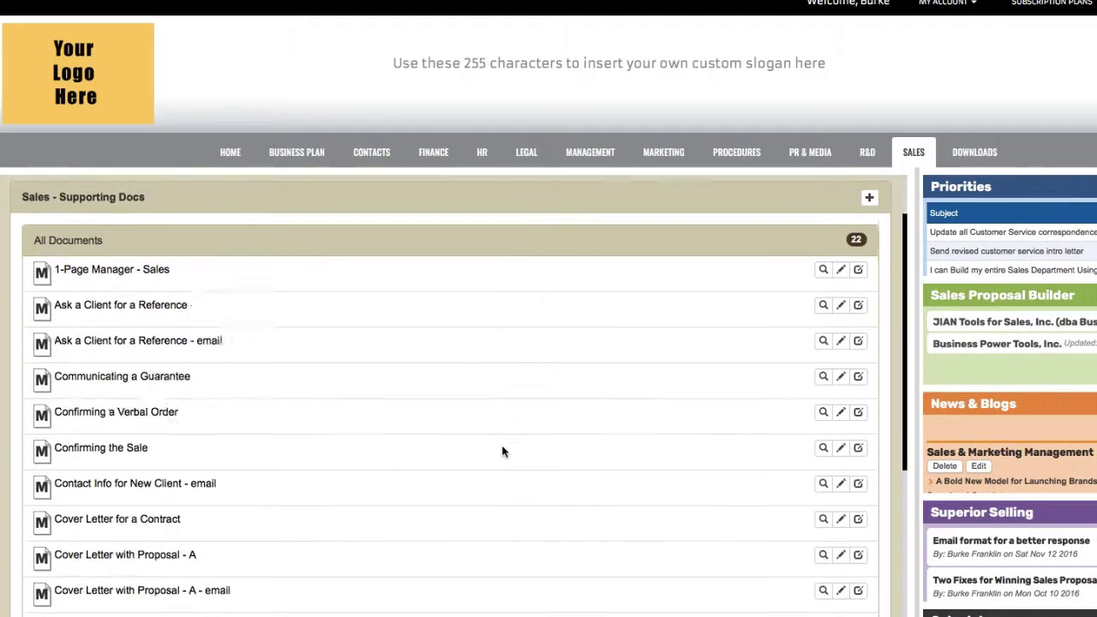
click(822, 351)
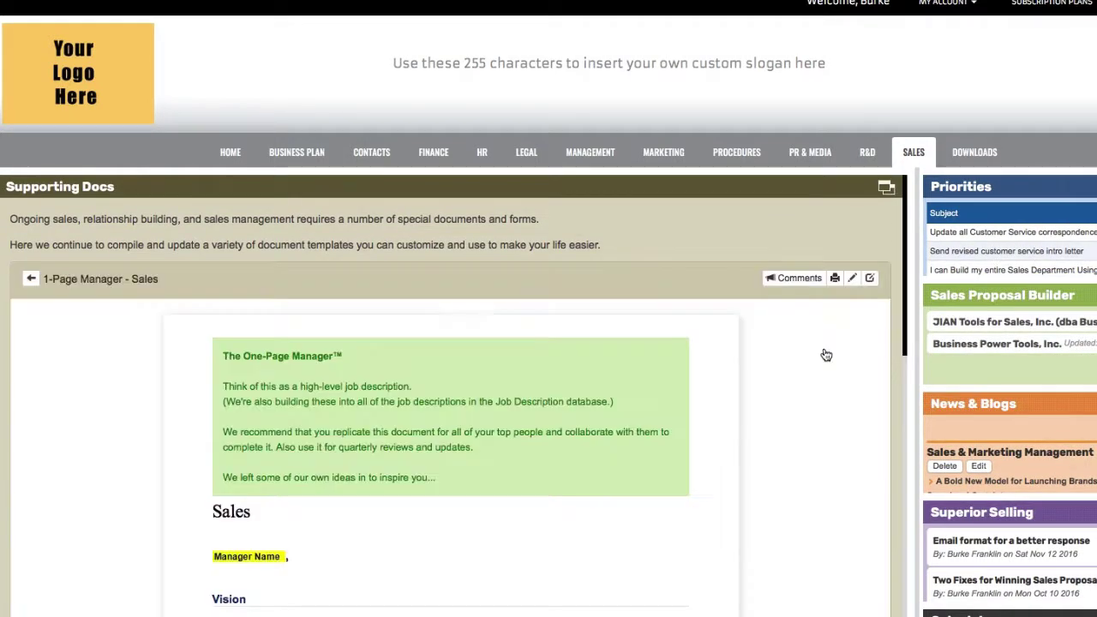
click(792, 279)
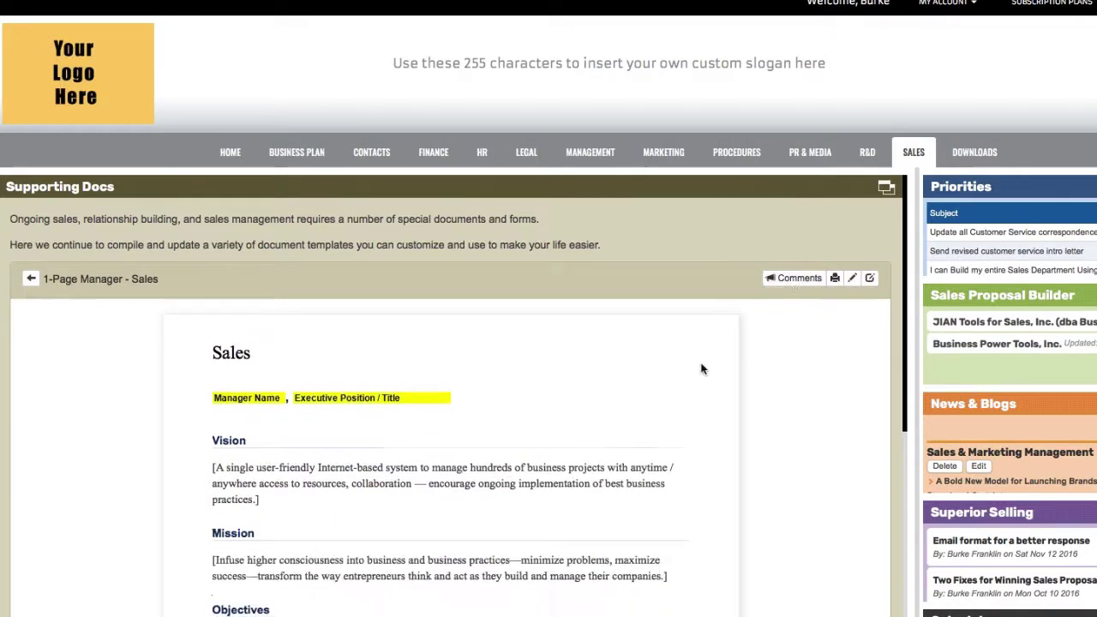
- Read the 1-Page Manager - Sales document from Vision to Priorities, and return to the Sales dashboard
scroll(648, 446, down, 3)
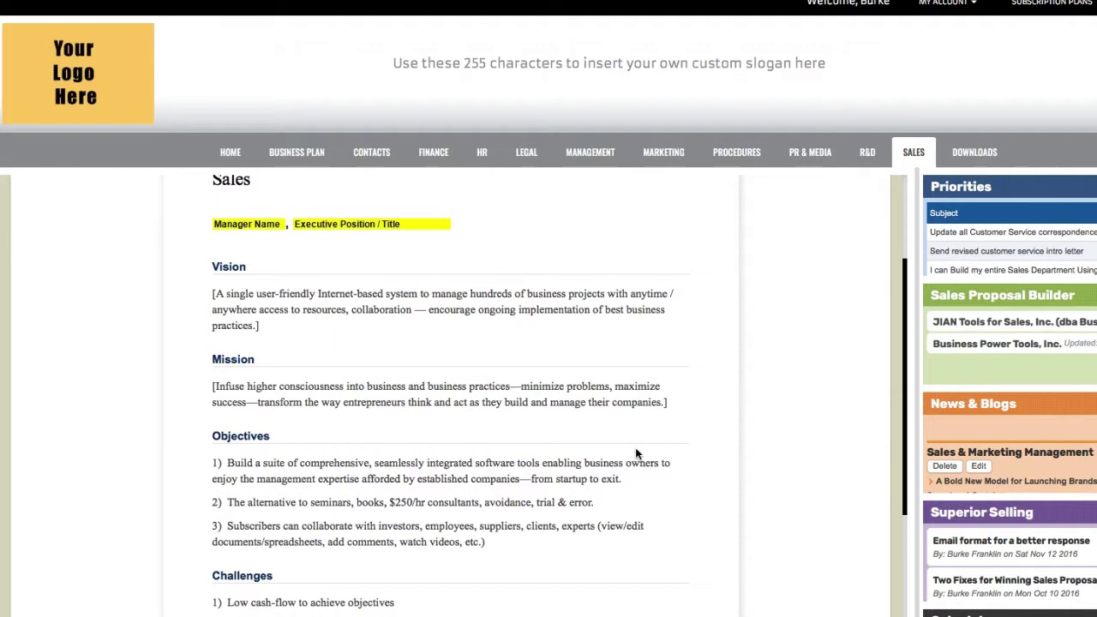
scroll(531, 442, down, 1)
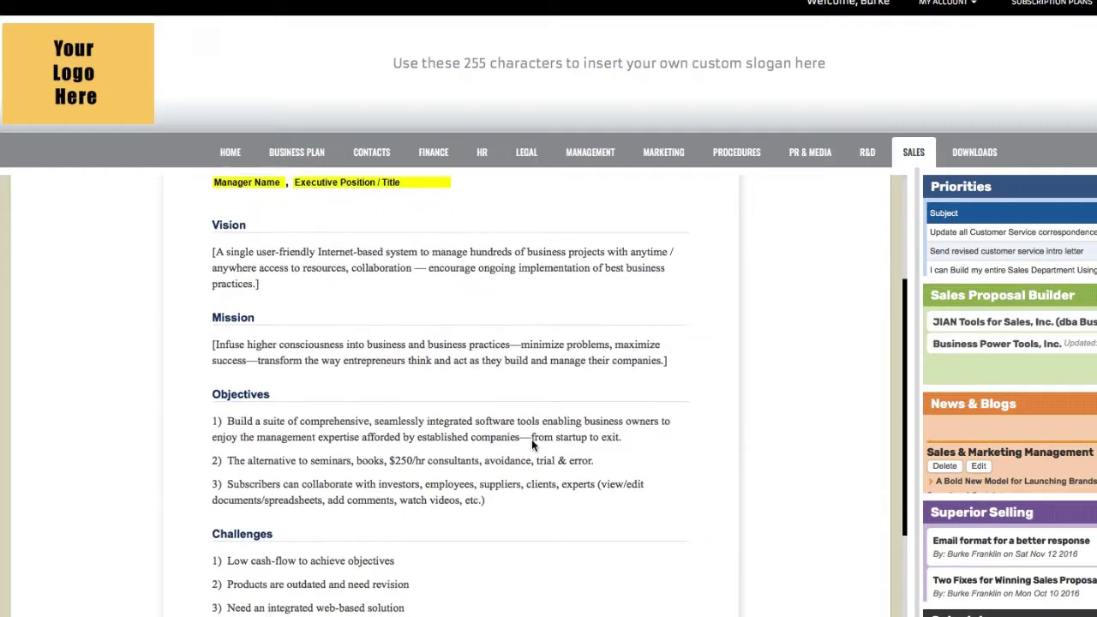
scroll(528, 442, up, 3)
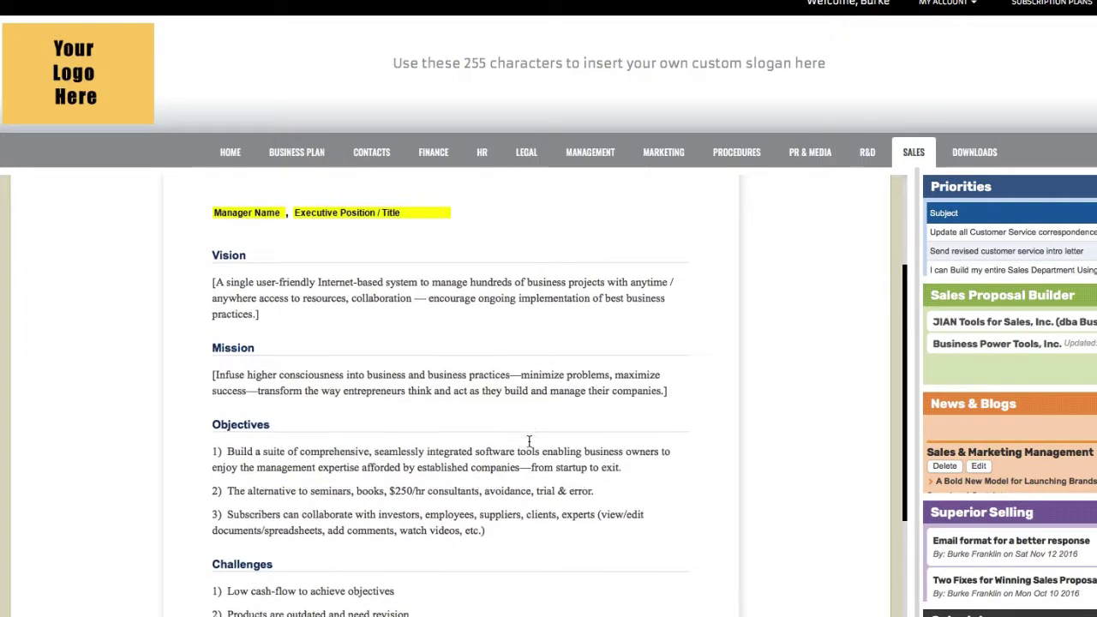
scroll(529, 442, down, 1)
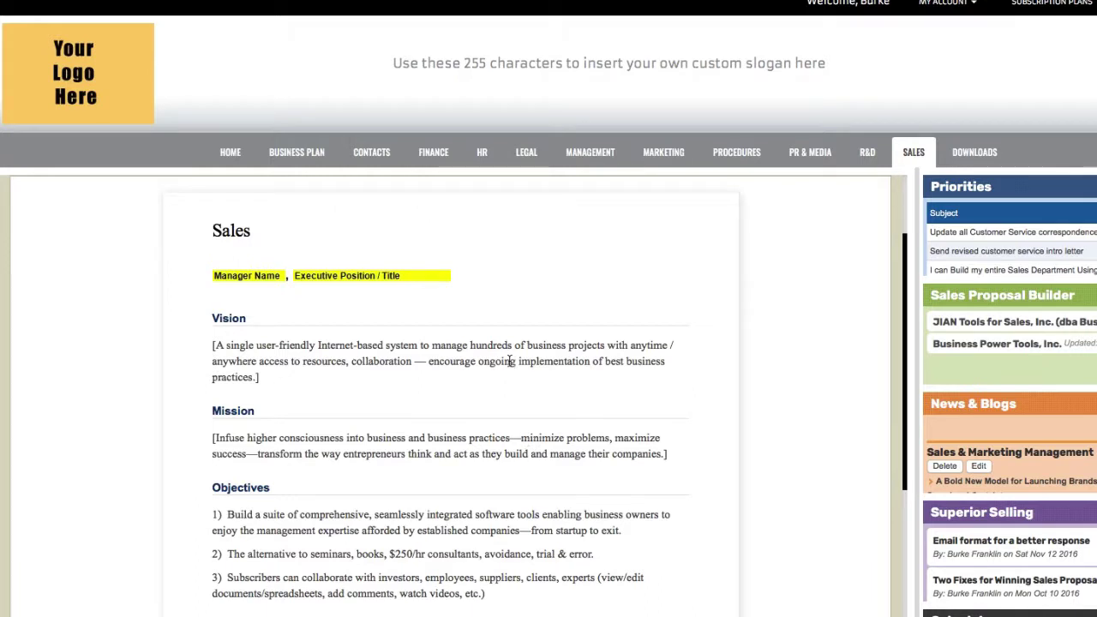
scroll(491, 431, down, 5)
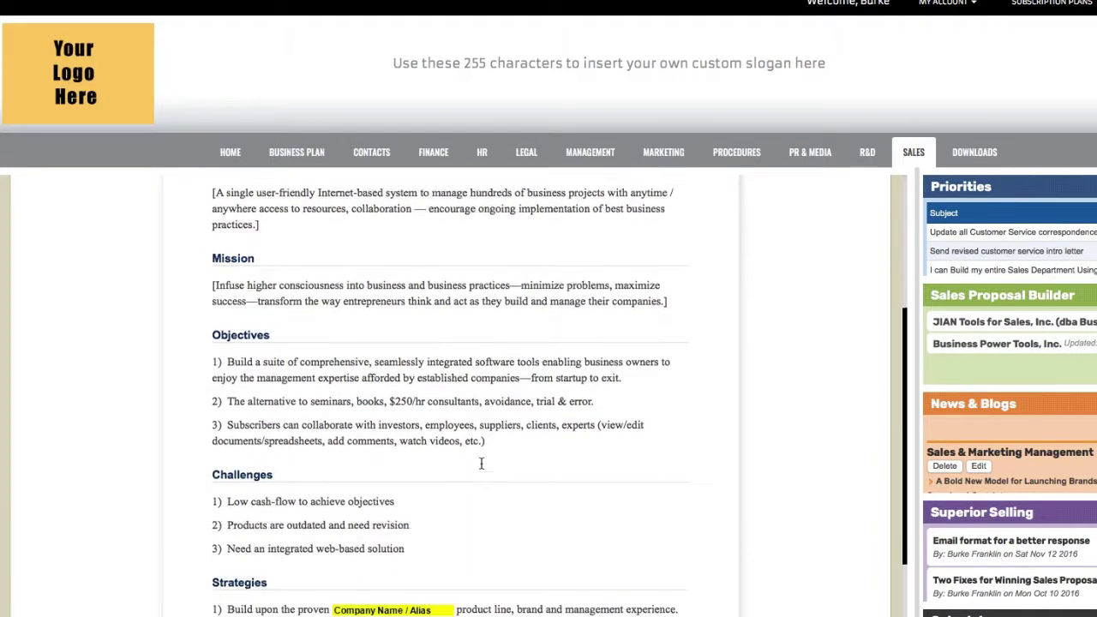
scroll(467, 476, down, 5)
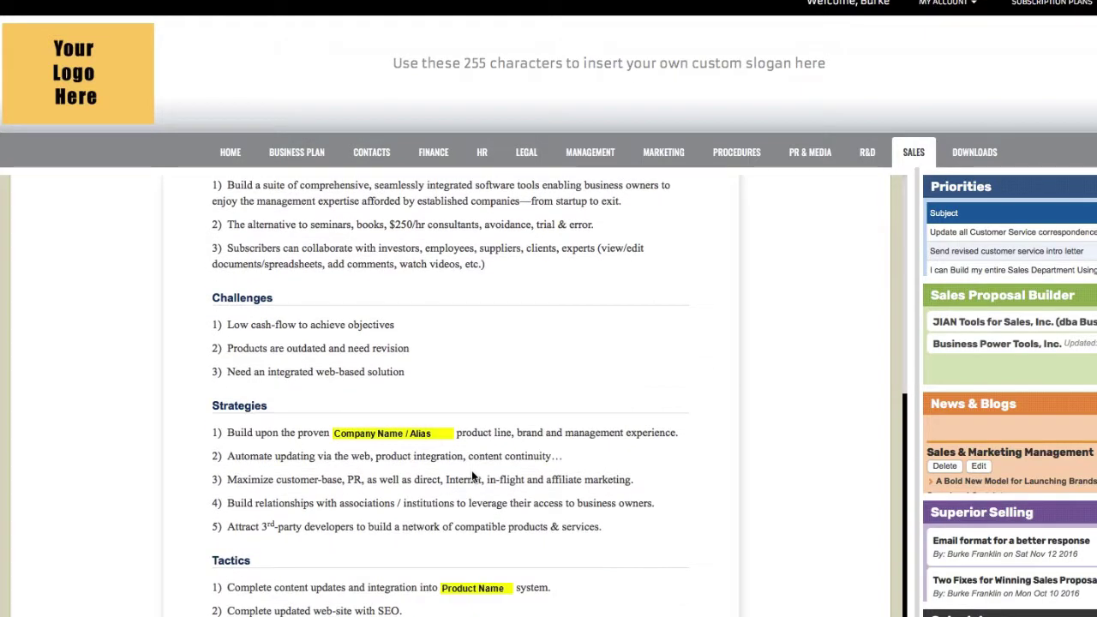
scroll(555, 570, down, 1)
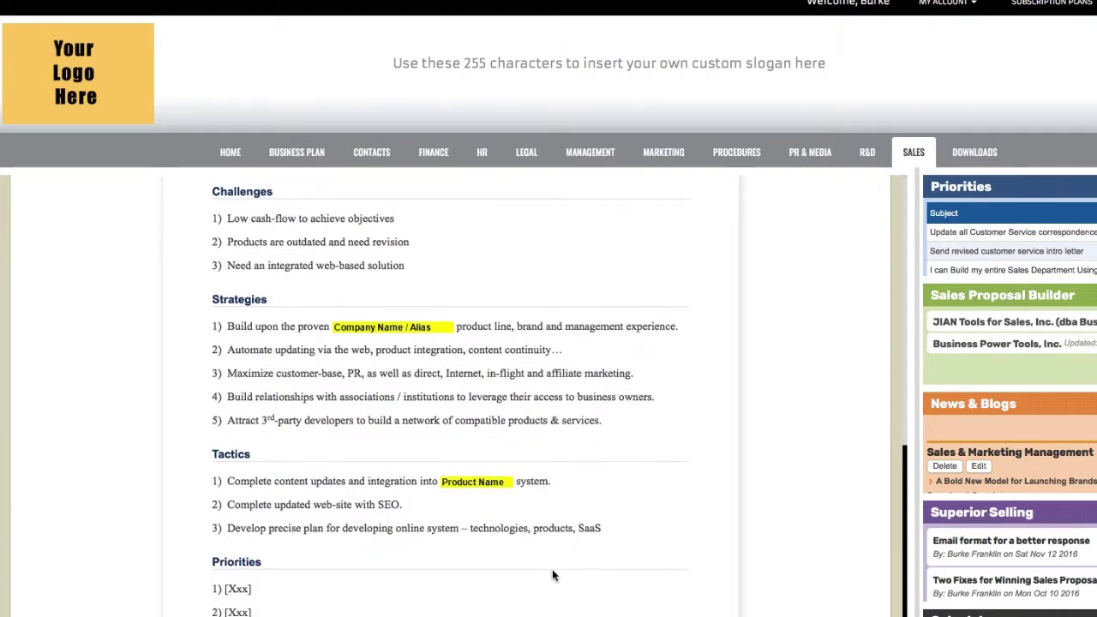
scroll(556, 574, up, 15)
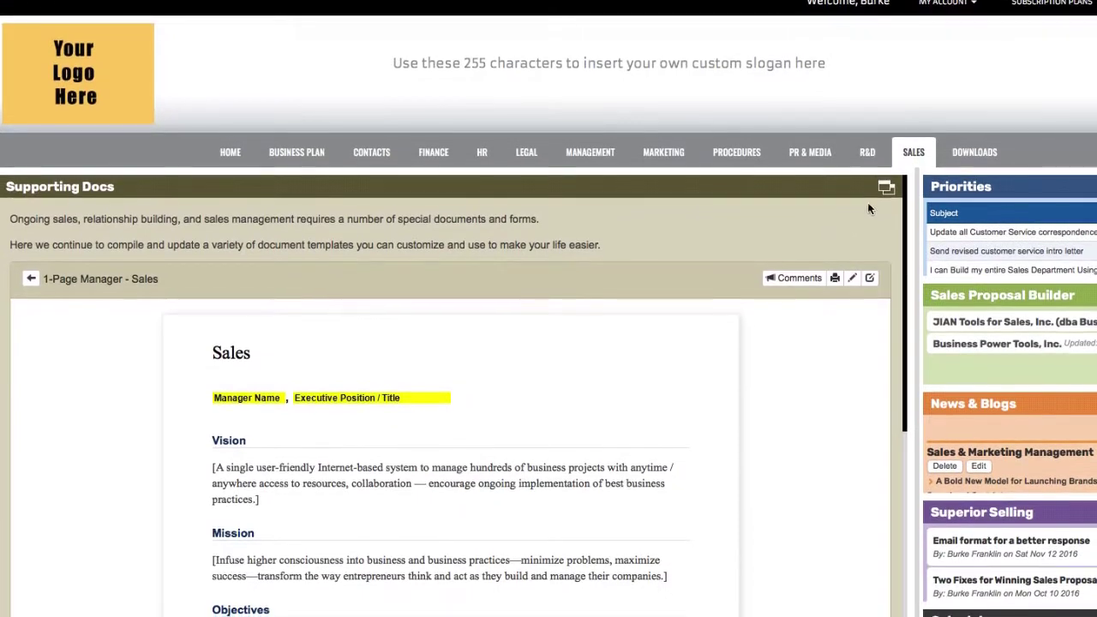
click(886, 189)
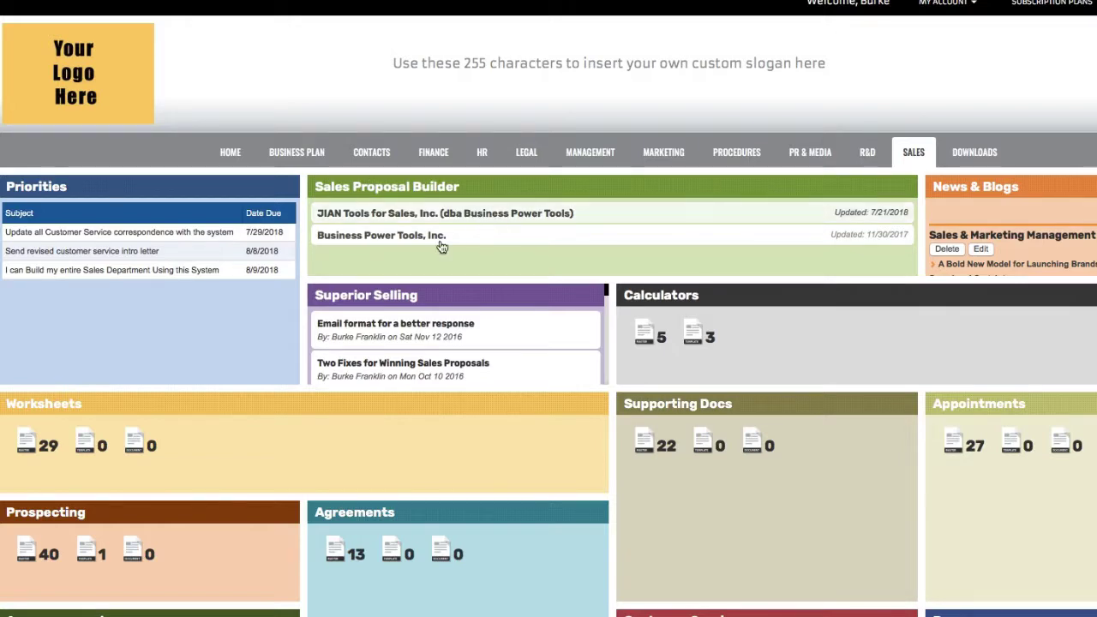
- Open the Sales Worksheets, preview the "1 - START HERE => Sales Strategy" document with its guidance comments, and close the collection
click(308, 403)
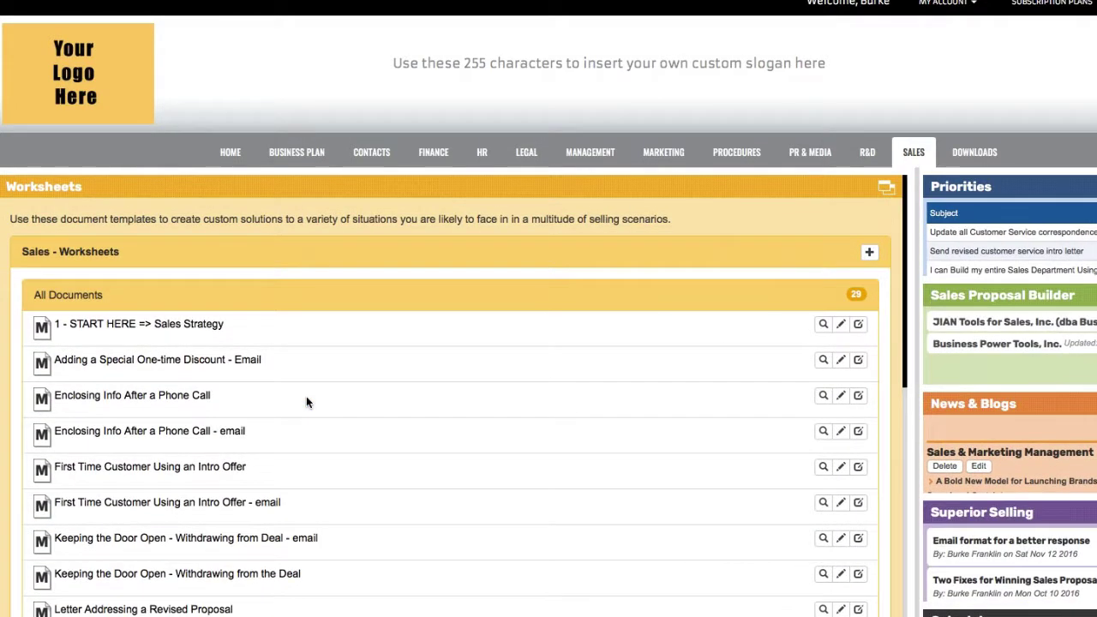
scroll(417, 424, down, 3)
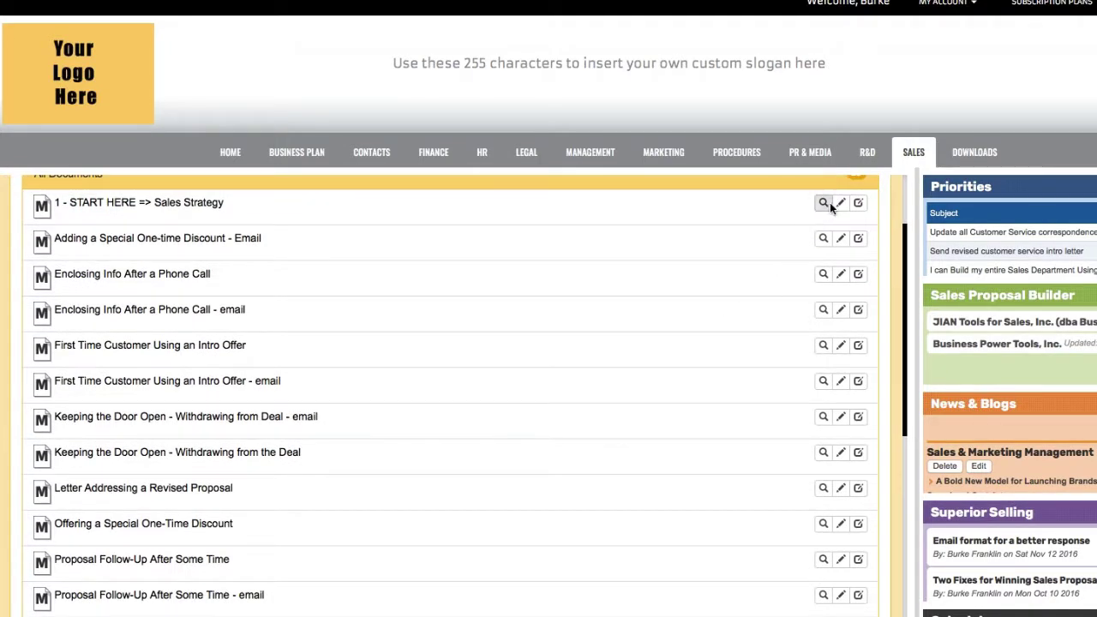
click(823, 202)
scroll(687, 435, down, 8)
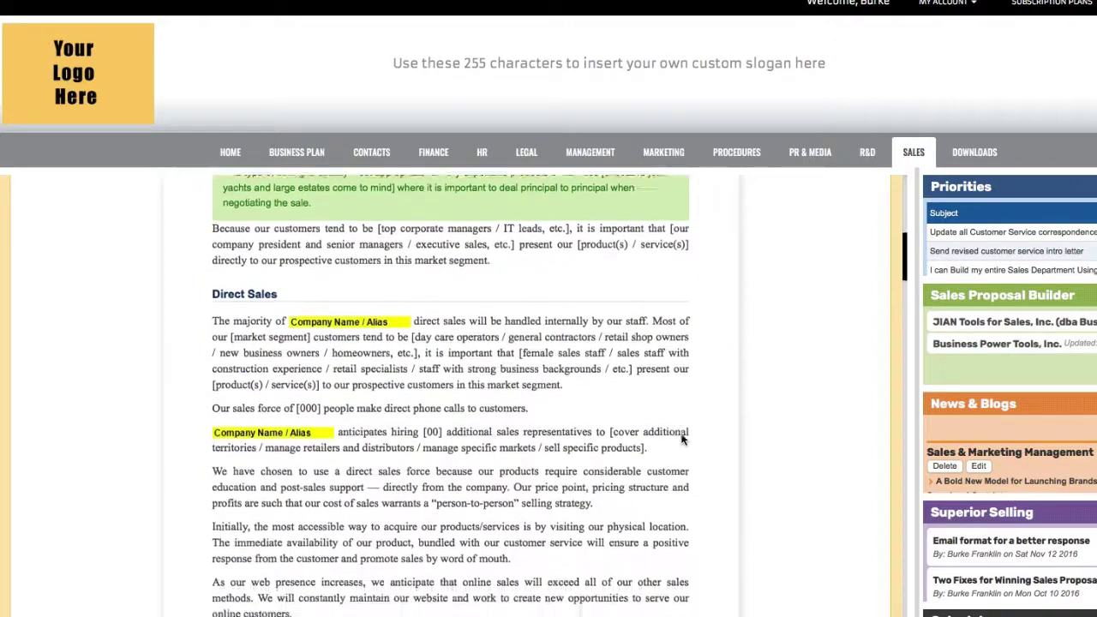
scroll(672, 428, up, 3)
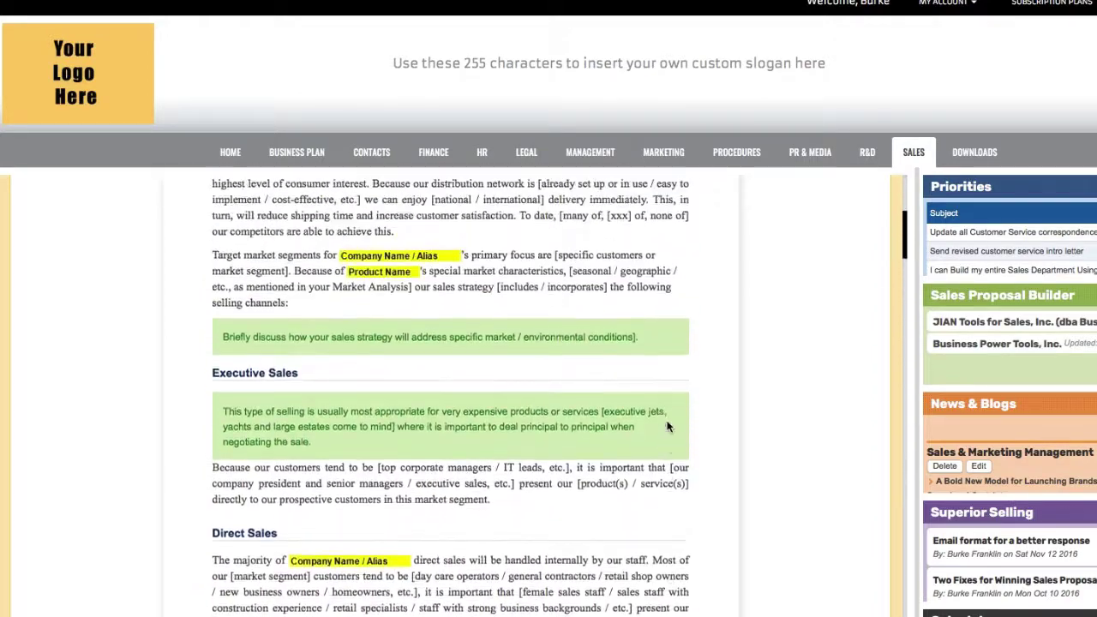
scroll(668, 426, up, 5)
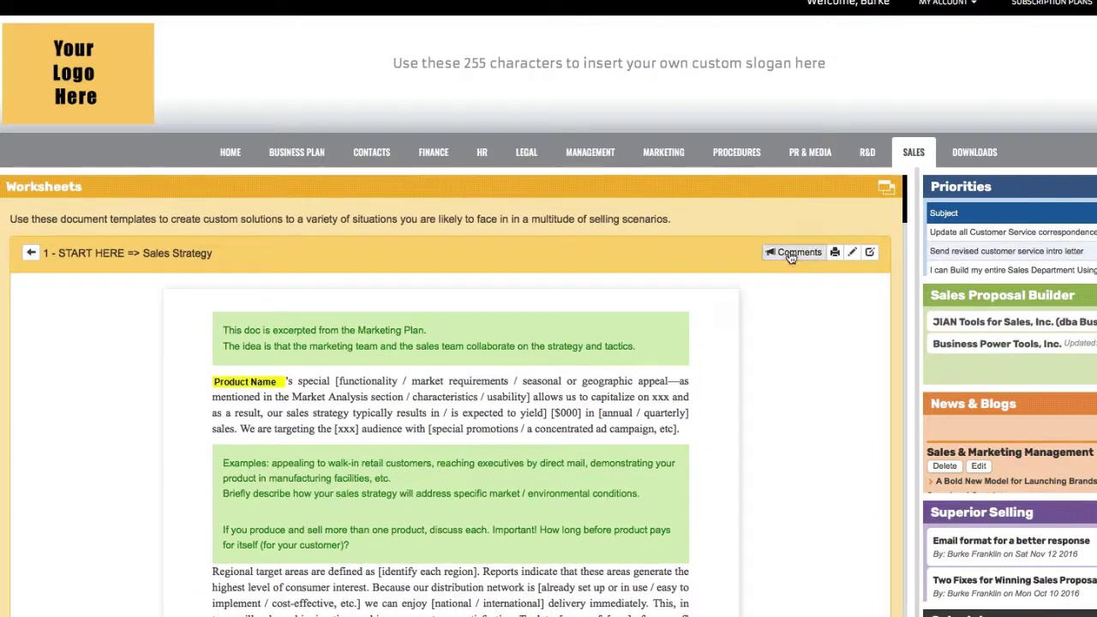
click(886, 190)
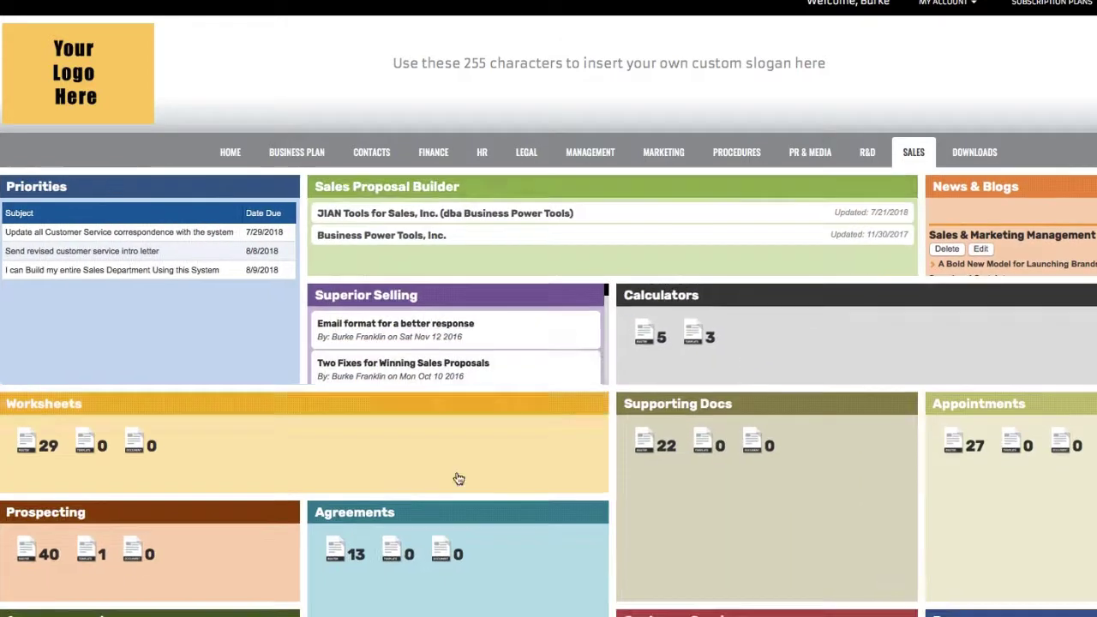
- Open the Prospecting collection, look over its customer approach letters and emails, and close it
click(225, 516)
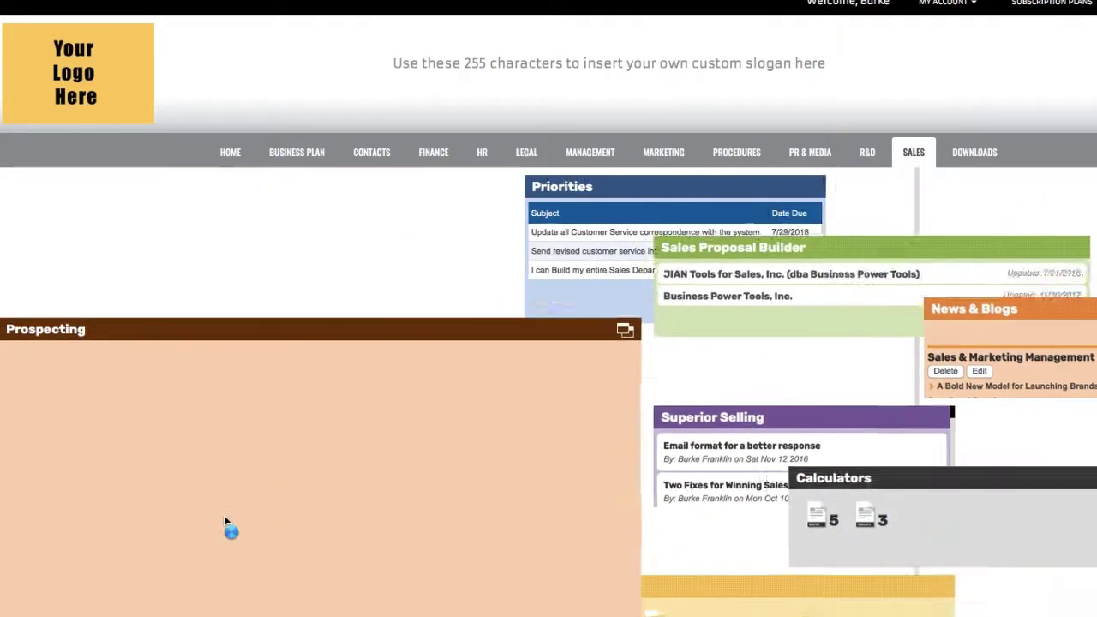
scroll(327, 536, down, 3)
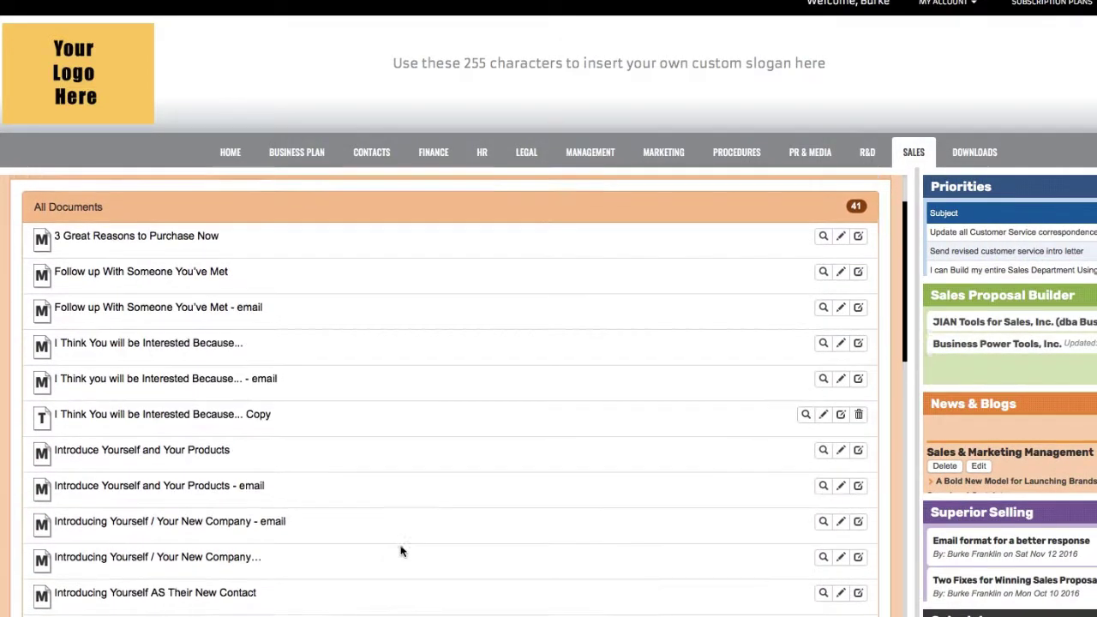
scroll(411, 512, up, 3)
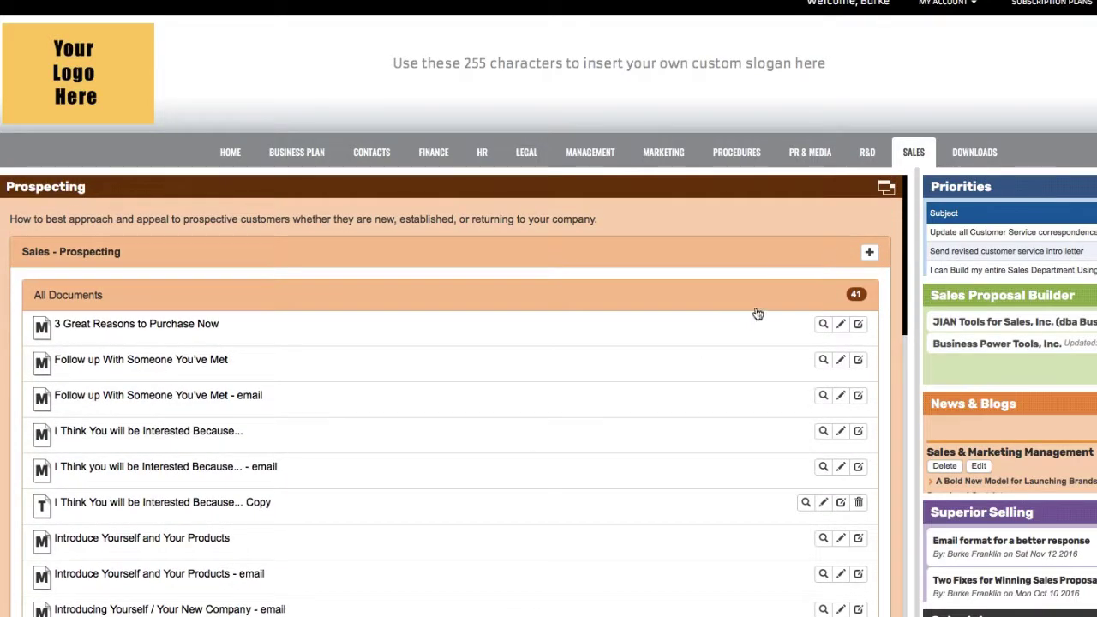
click(884, 188)
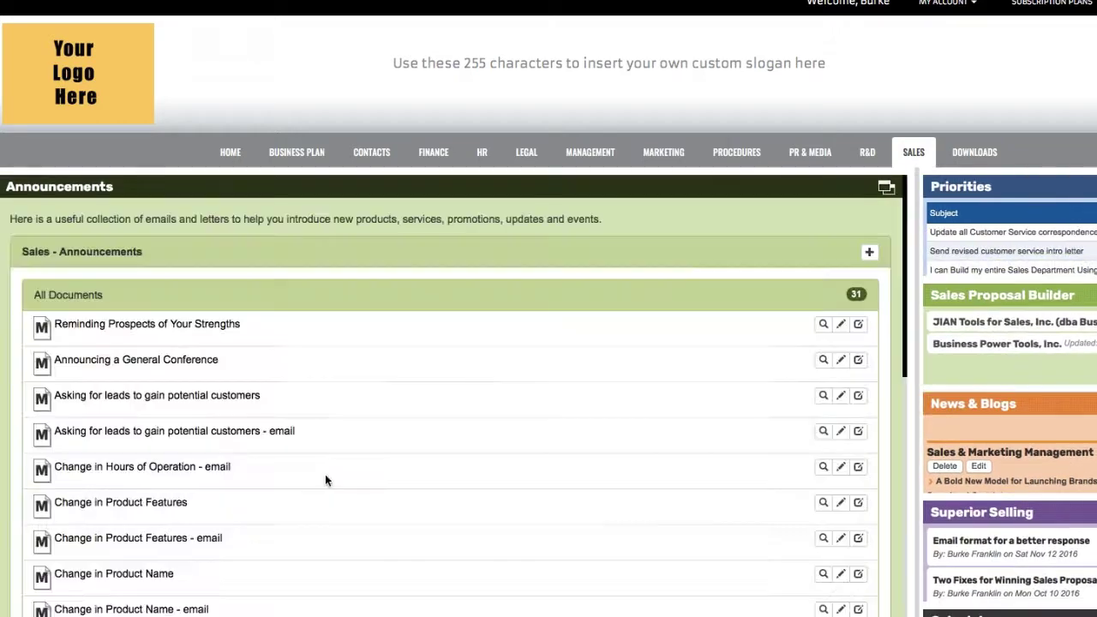
- Browse the Sales Announcements letter and email templates, and return to the Sales dashboard
scroll(323, 474, down, 2)
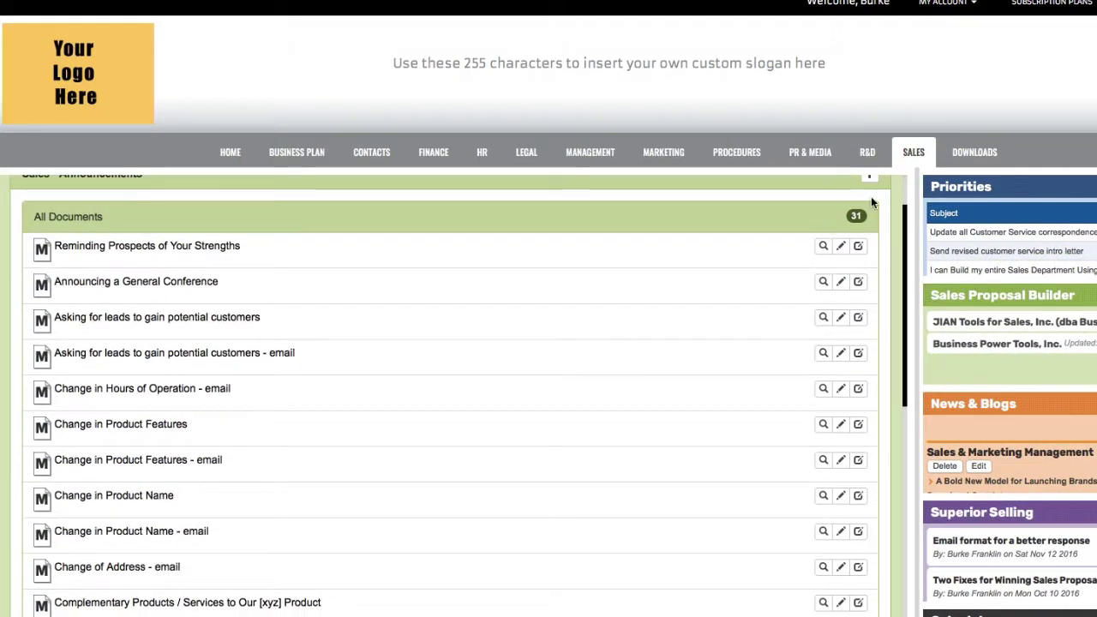
scroll(810, 221, up, 1)
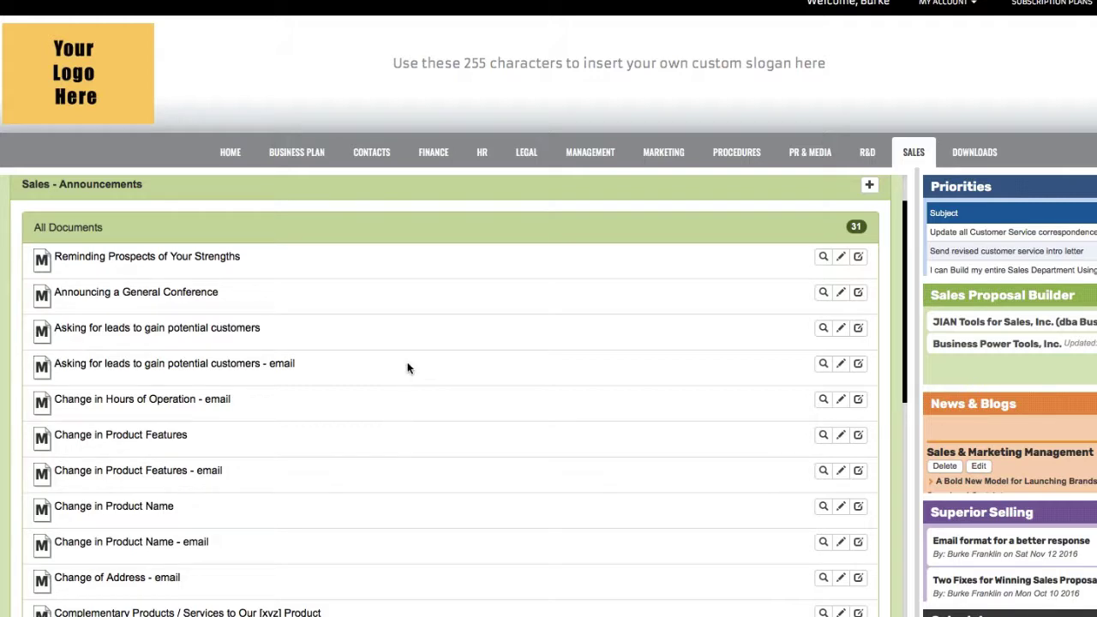
scroll(476, 360, up, 2)
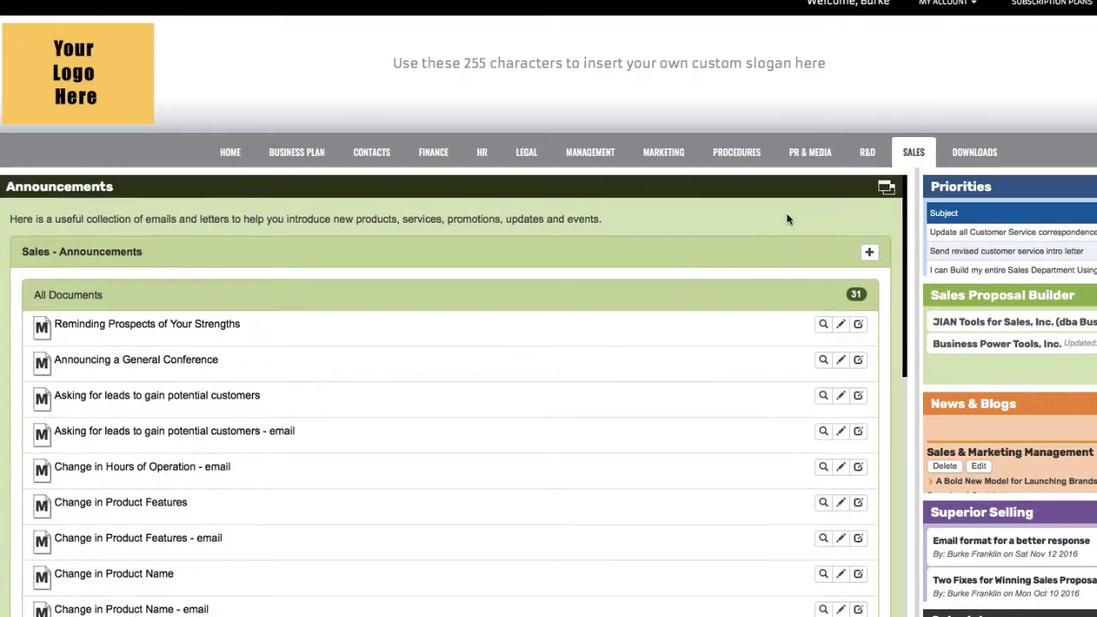
click(886, 186)
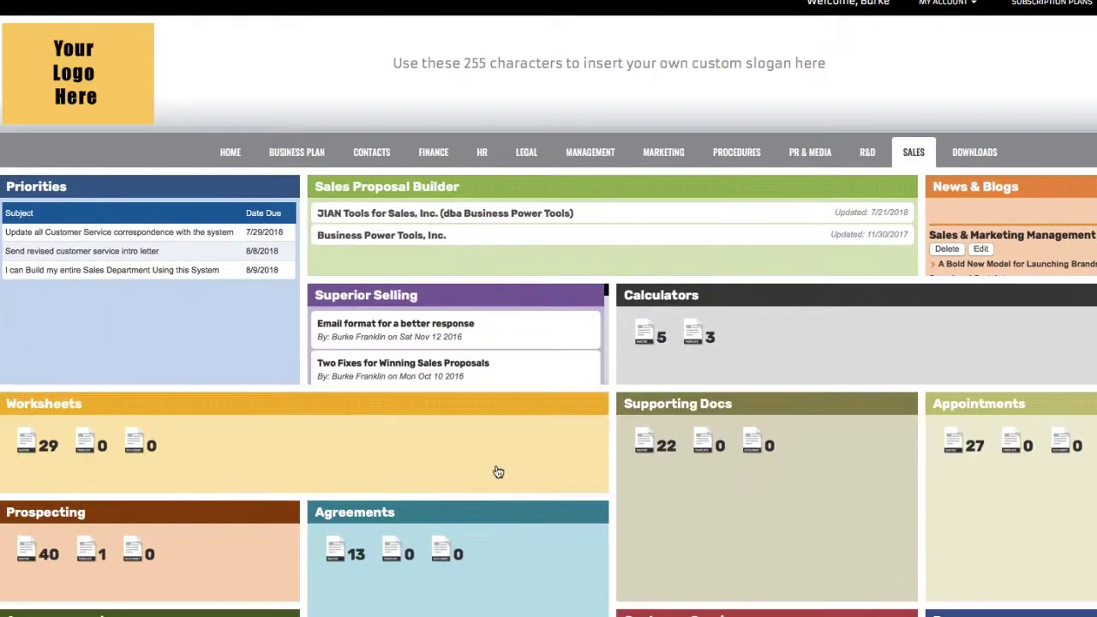
- Open the Sales Agreements, preview the Dealer Resale Agreement without its guidance comments, and read the cover letter's synopsis of terms
click(423, 518)
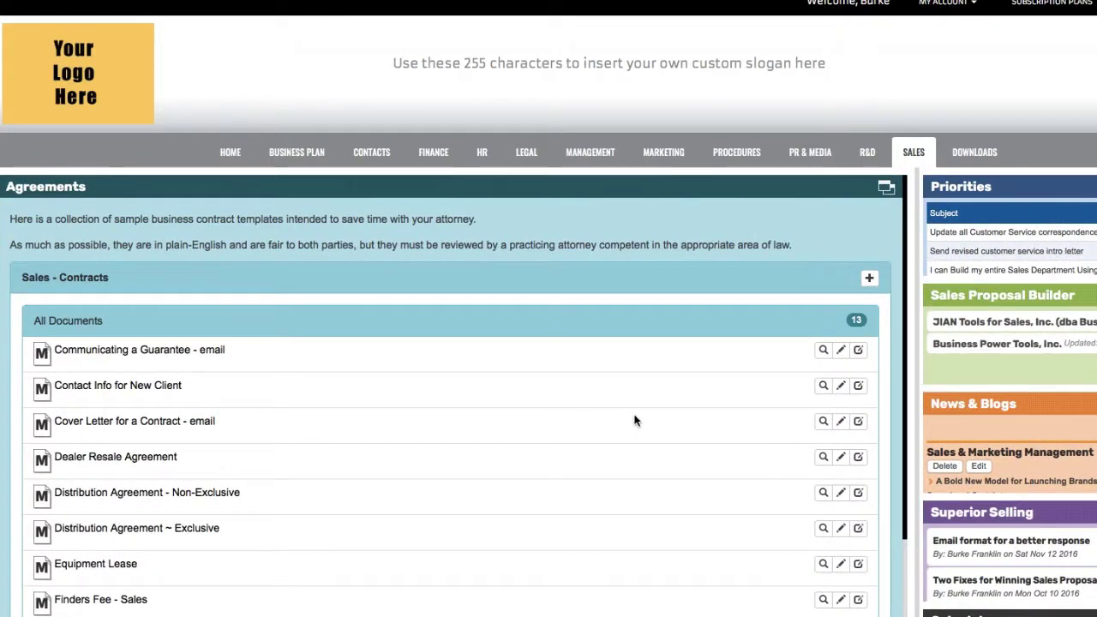
click(823, 458)
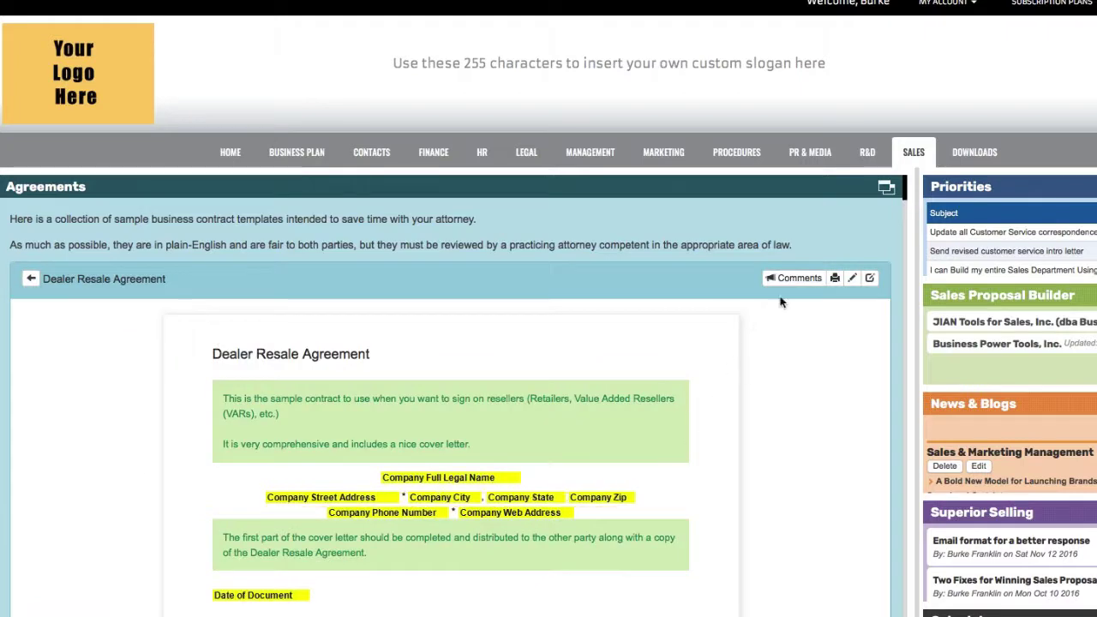
click(793, 278)
scroll(572, 578, down, 1)
scroll(572, 578, down, 5)
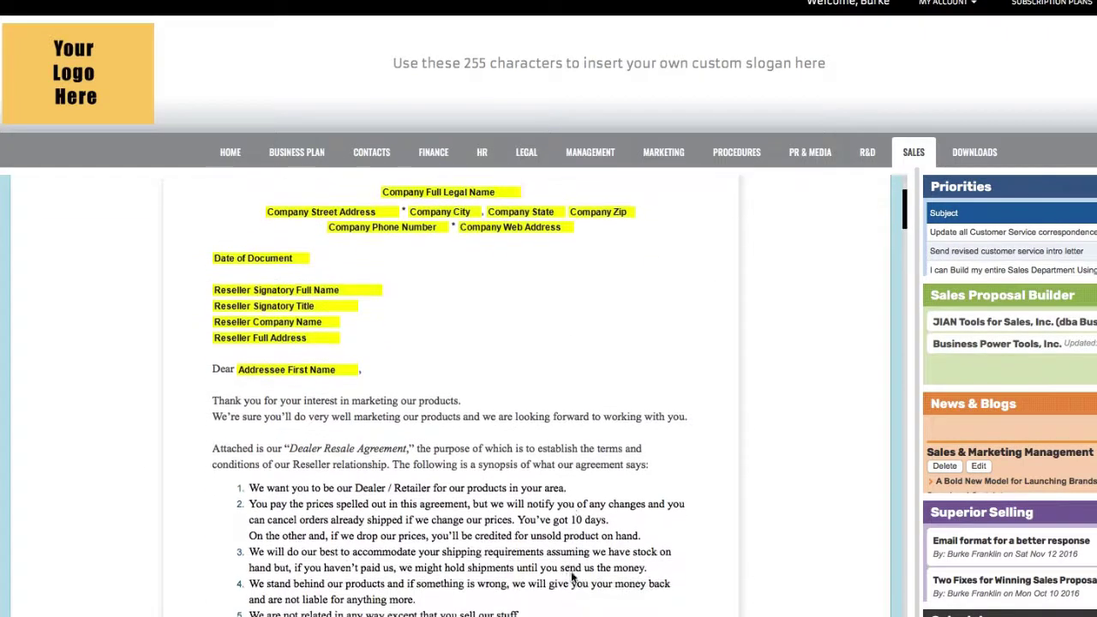
scroll(573, 578, down, 1)
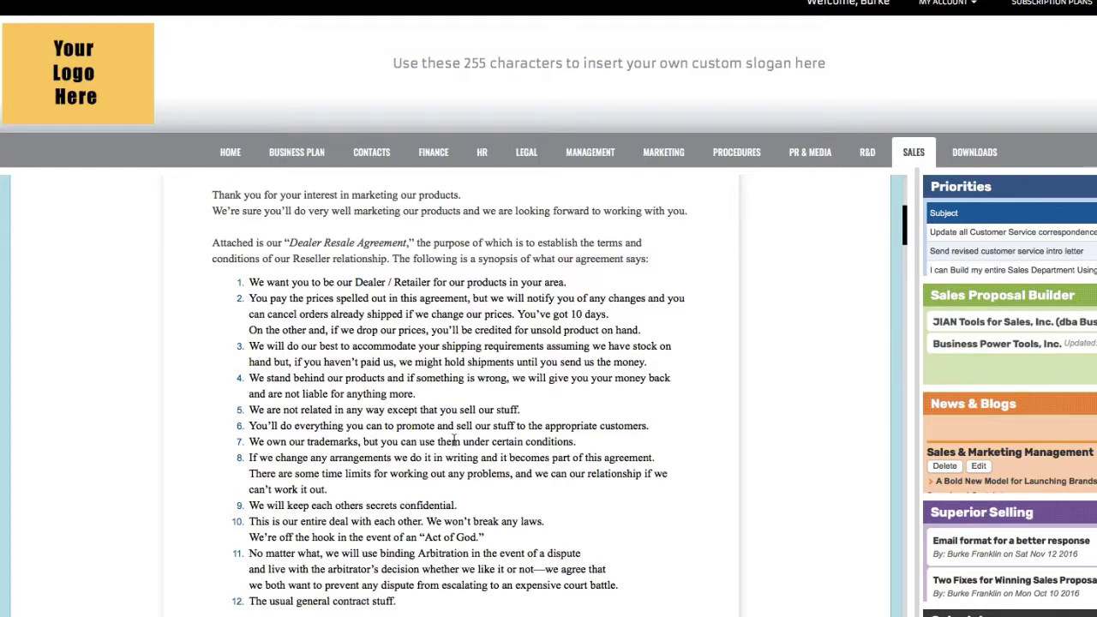
drag(578, 442, 275, 442)
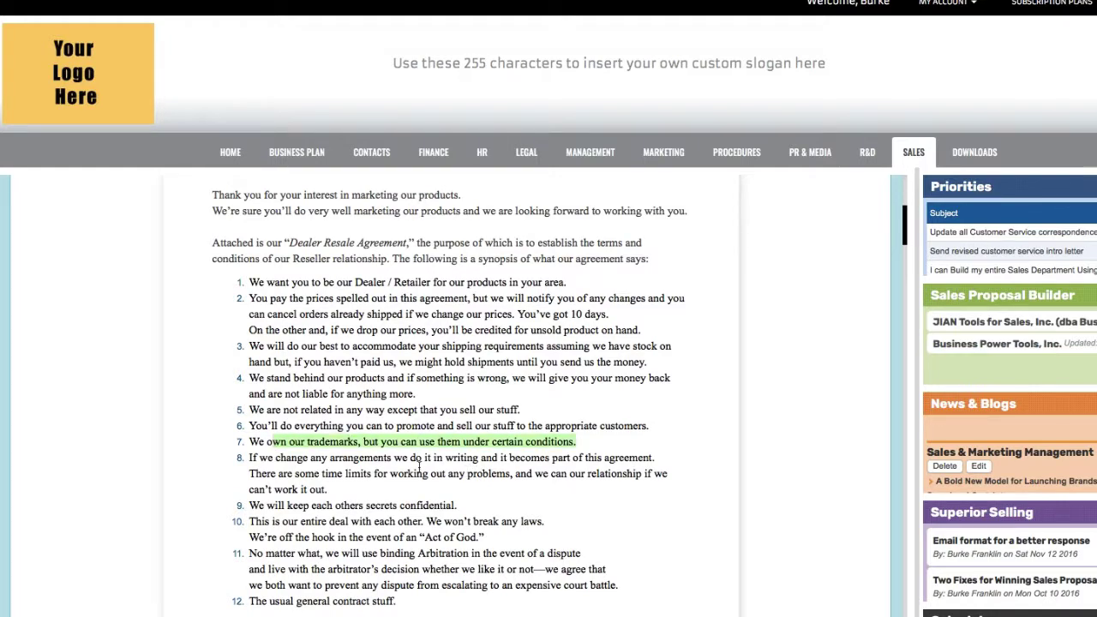
- Read the Dealer Resale Agreement's contract clauses from Summary through Shipments, Cancellations & Changes, and return to its beginning
scroll(421, 467, down, 2)
scroll(422, 468, down, 13)
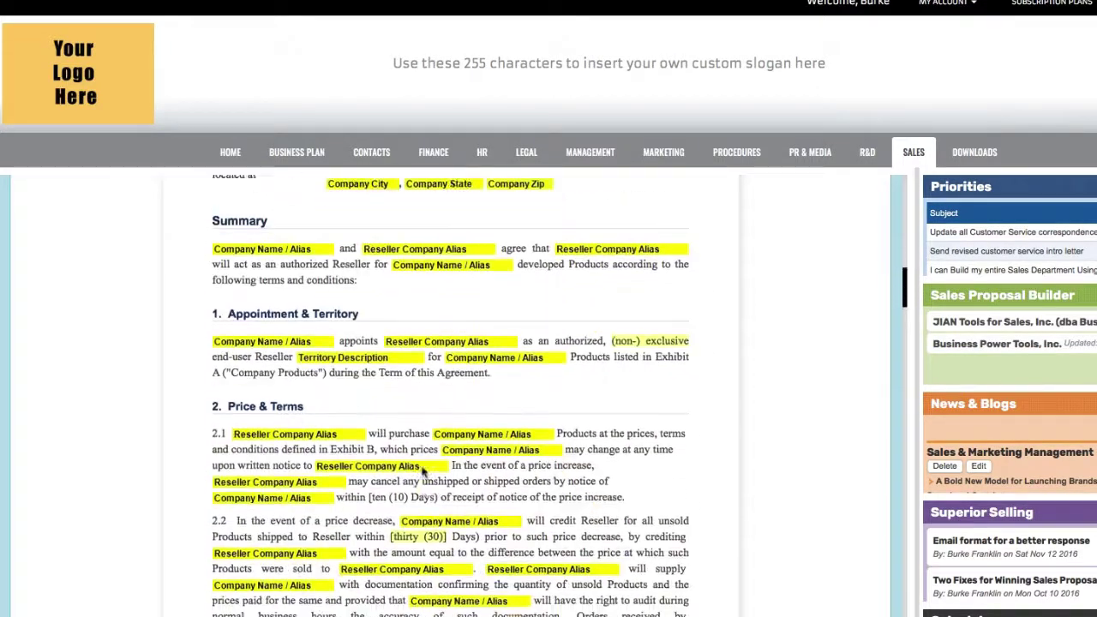
scroll(422, 470, down, 2)
scroll(421, 468, down, 4)
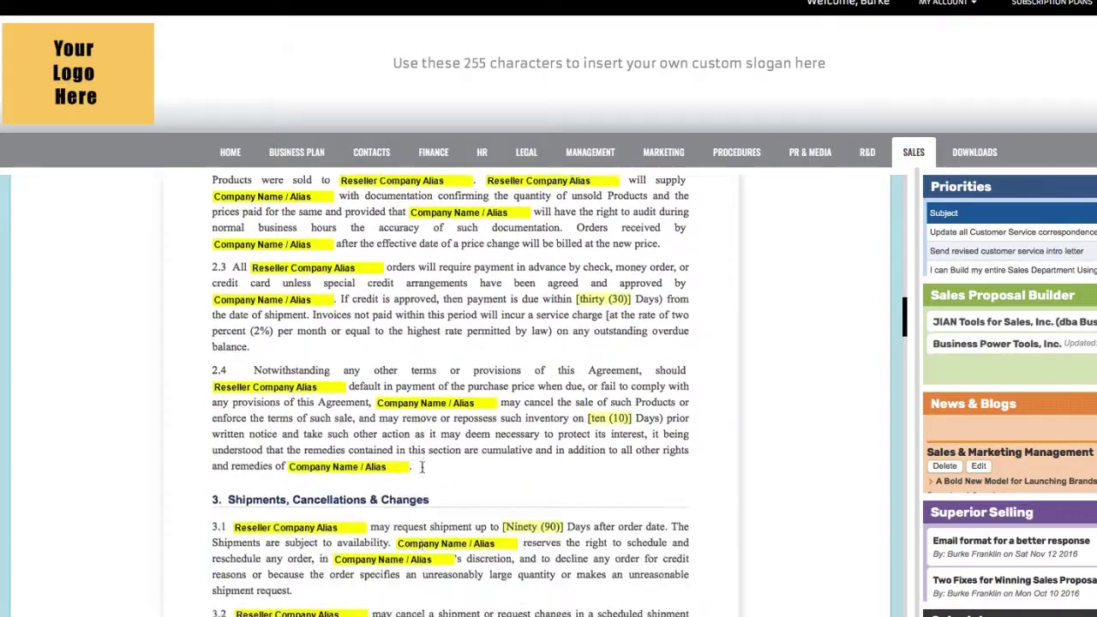
scroll(421, 468, down, 4)
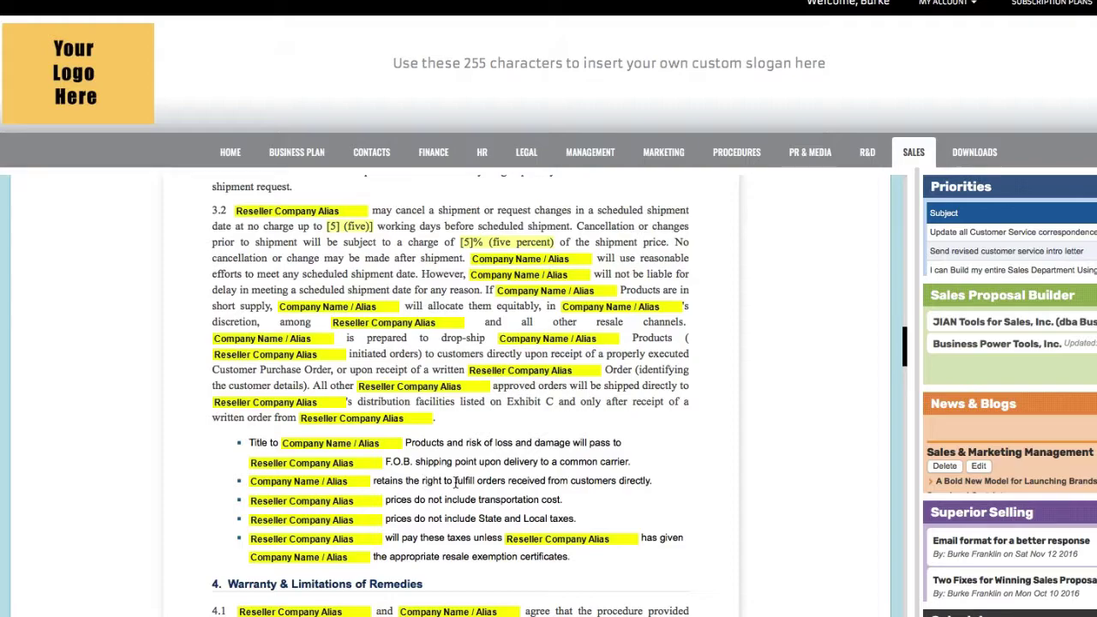
scroll(456, 486, up, 1)
scroll(456, 486, up, 15)
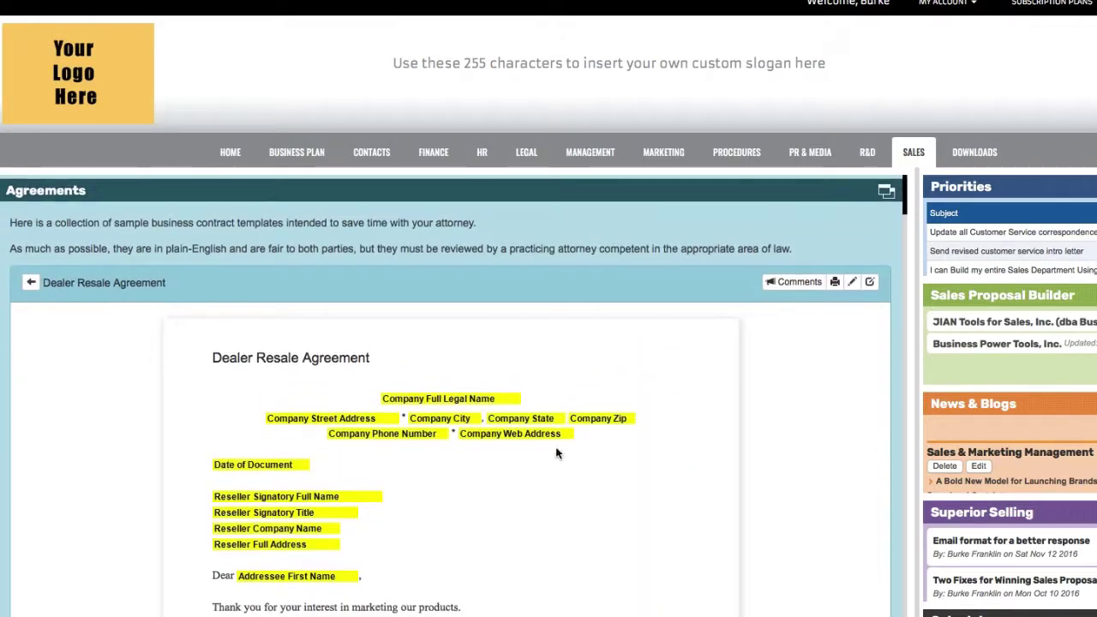
- Open the Dealer Resale Agreement as a fill-in document, review its Replacement Fields, and close the Agreements collection
click(869, 278)
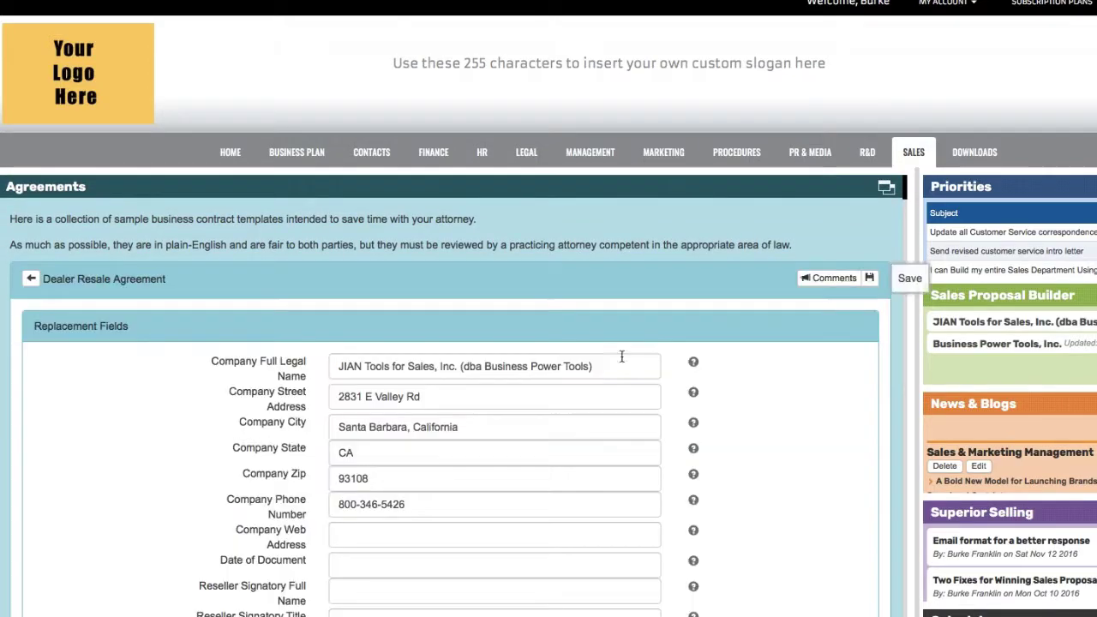
scroll(600, 369, down, 1)
scroll(549, 380, down, 5)
scroll(549, 380, up, 2)
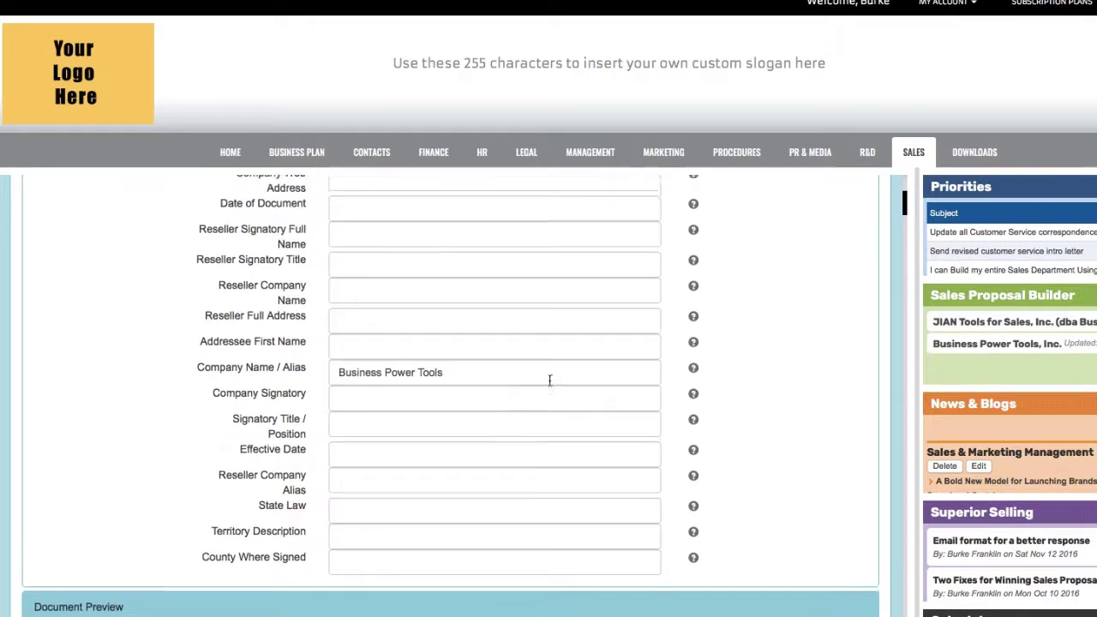
scroll(549, 380, up, 5)
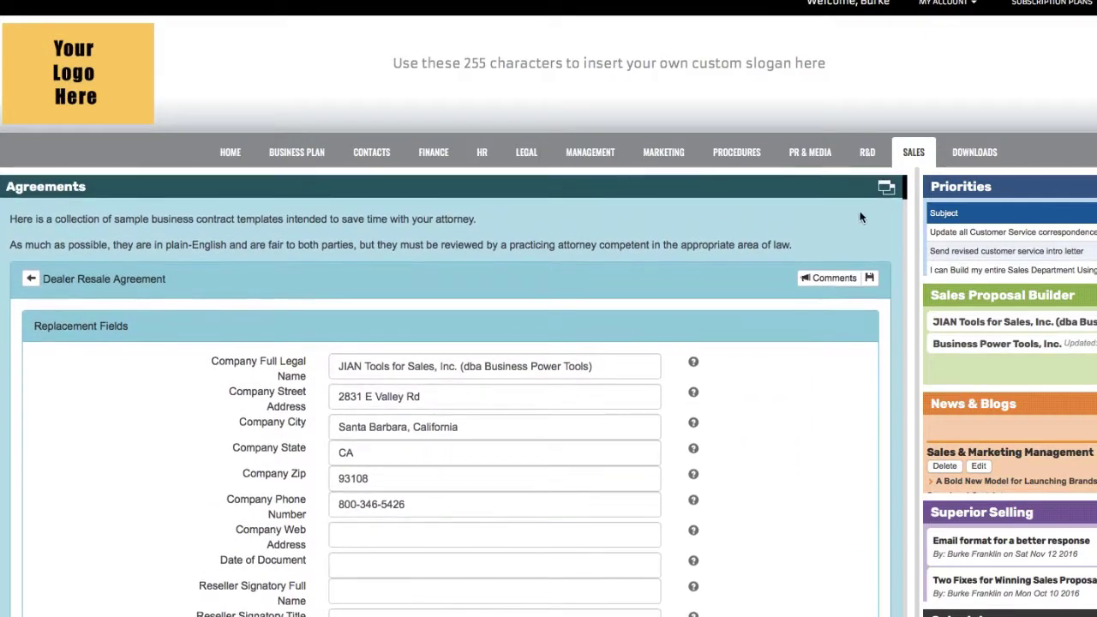
click(884, 189)
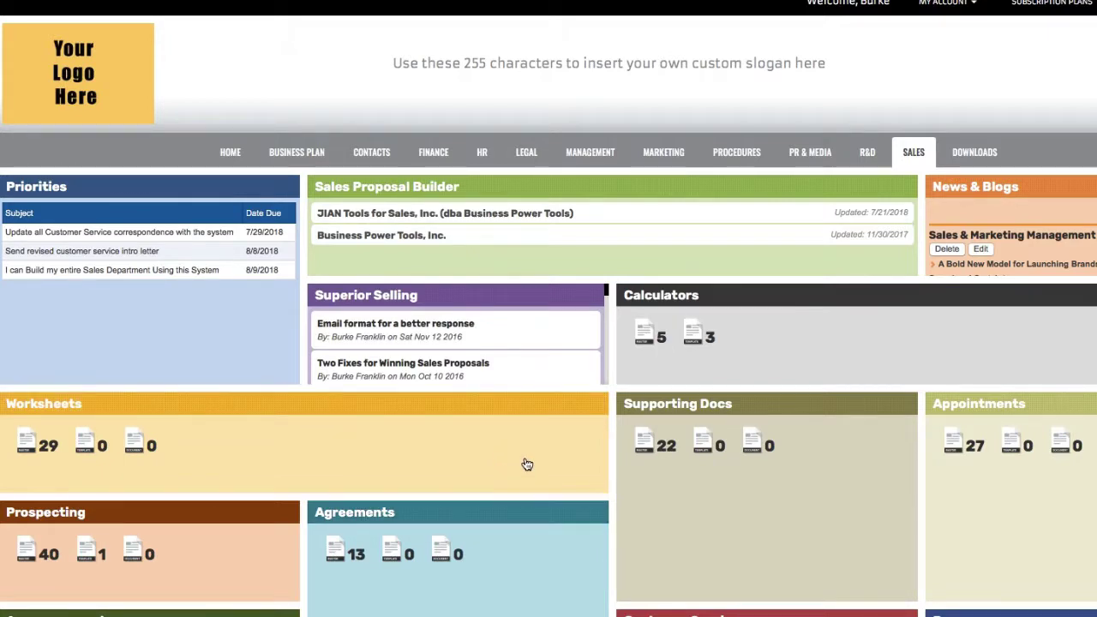
- Open the Sales Customer Service collection, look over its letter and email templates, and close it
scroll(527, 464, down, 1)
click(692, 580)
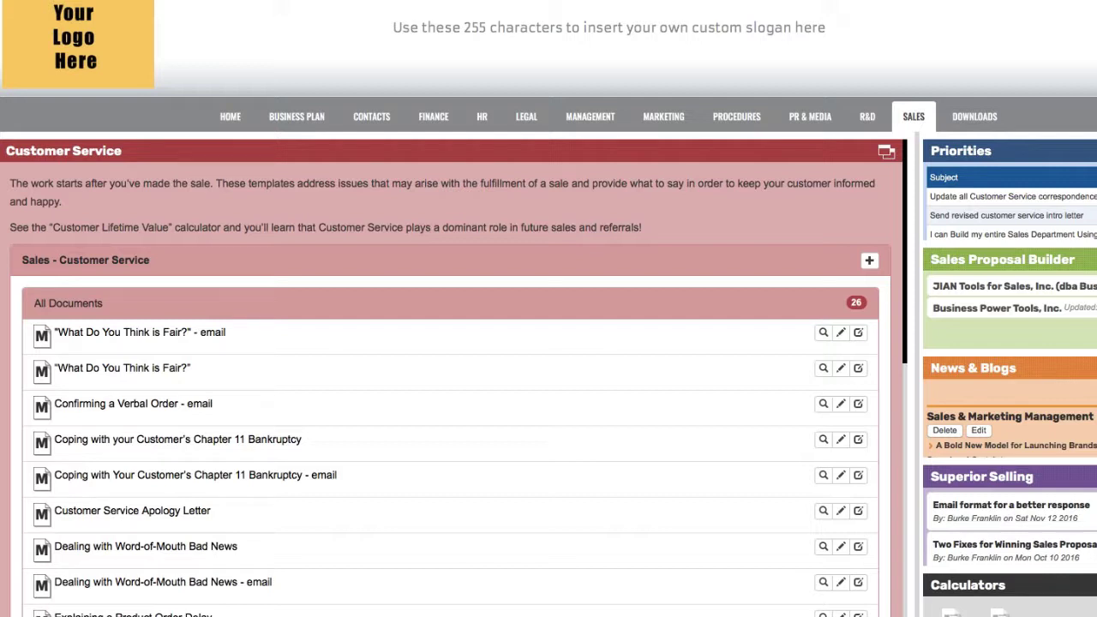
click(884, 152)
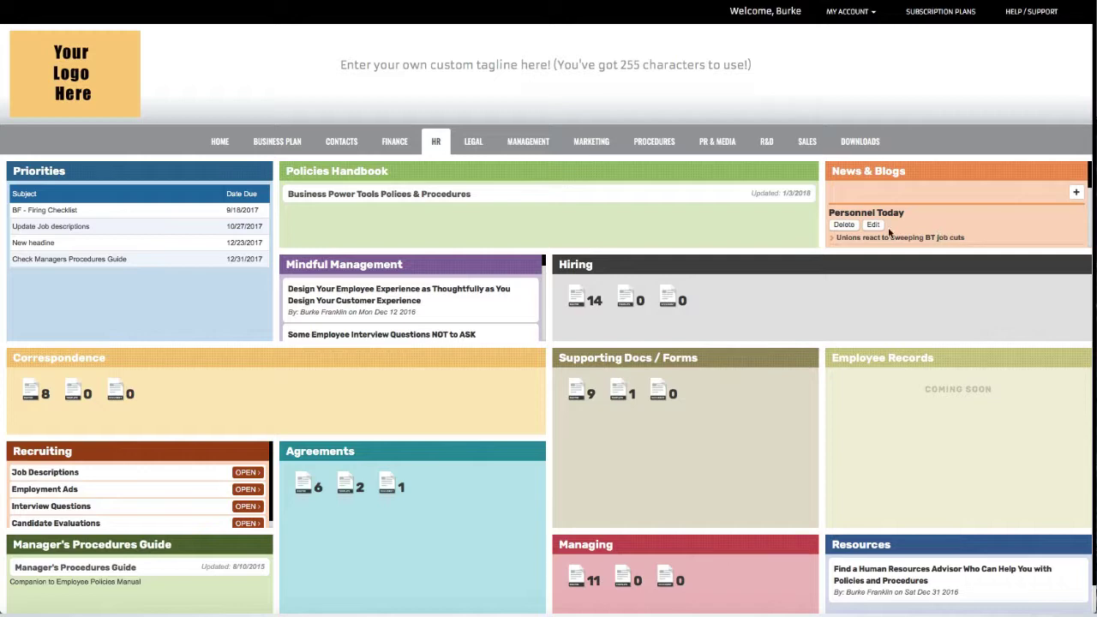
- Open the "Business Power Tools Polices & Procedures" handbook from HR and browse its outline through Human Resources Management
click(554, 199)
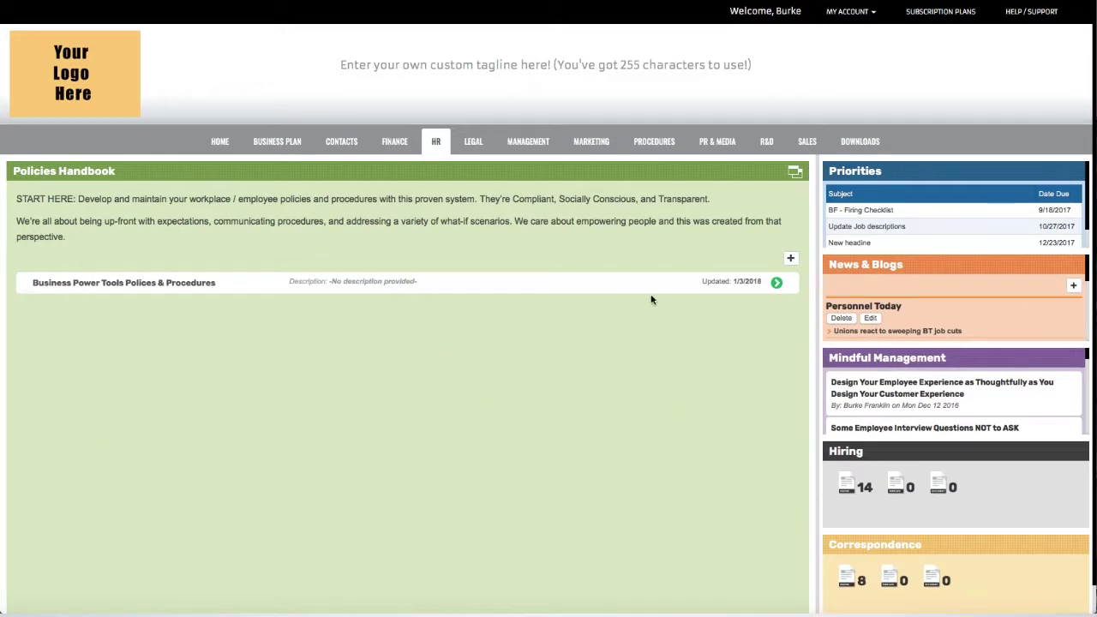
click(776, 284)
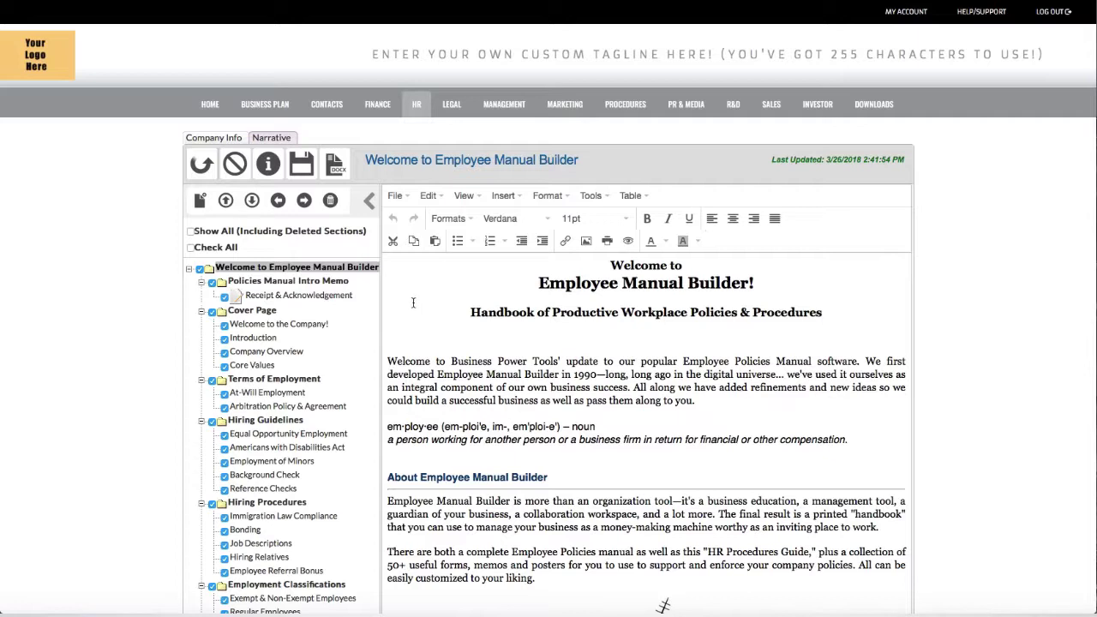
scroll(324, 333, down, 10)
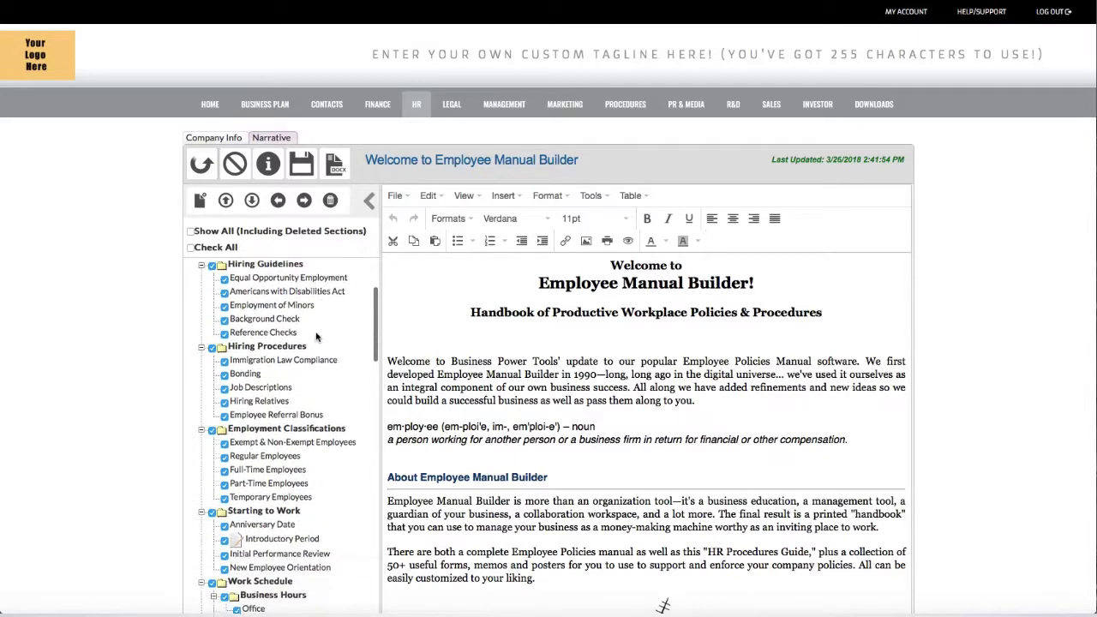
scroll(316, 336, down, 8)
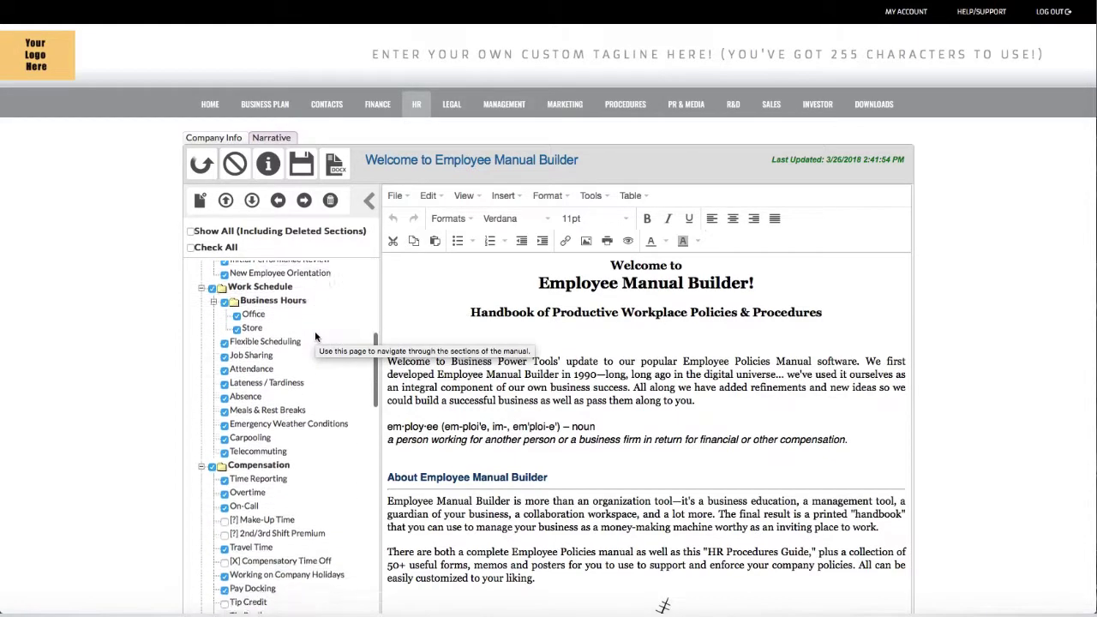
scroll(314, 334, down, 3)
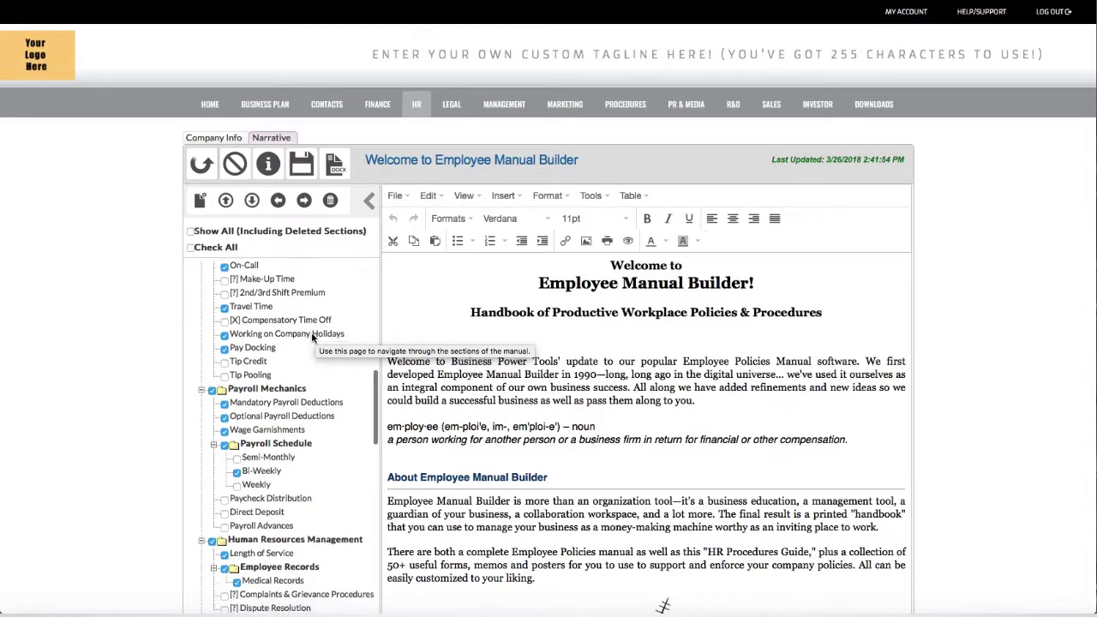
scroll(312, 337, up, 4)
scroll(311, 332, up, 8)
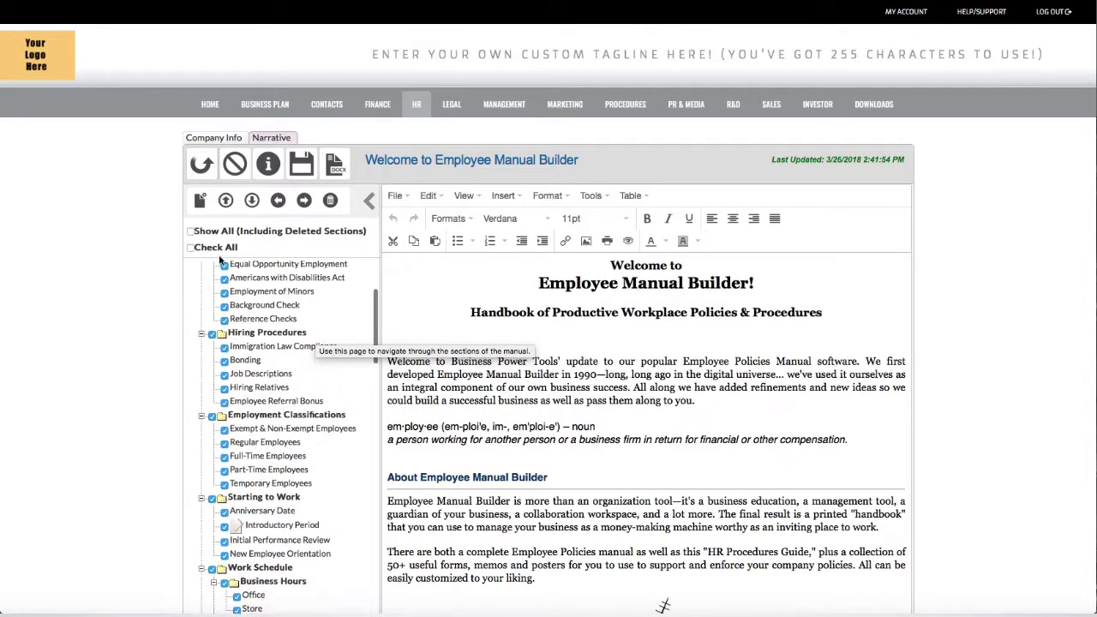
- Select all handbook sections, and exclude Make-Up Time, 2nd/3rd Shift Premium and Compensatory Time Off under Compensation
click(191, 249)
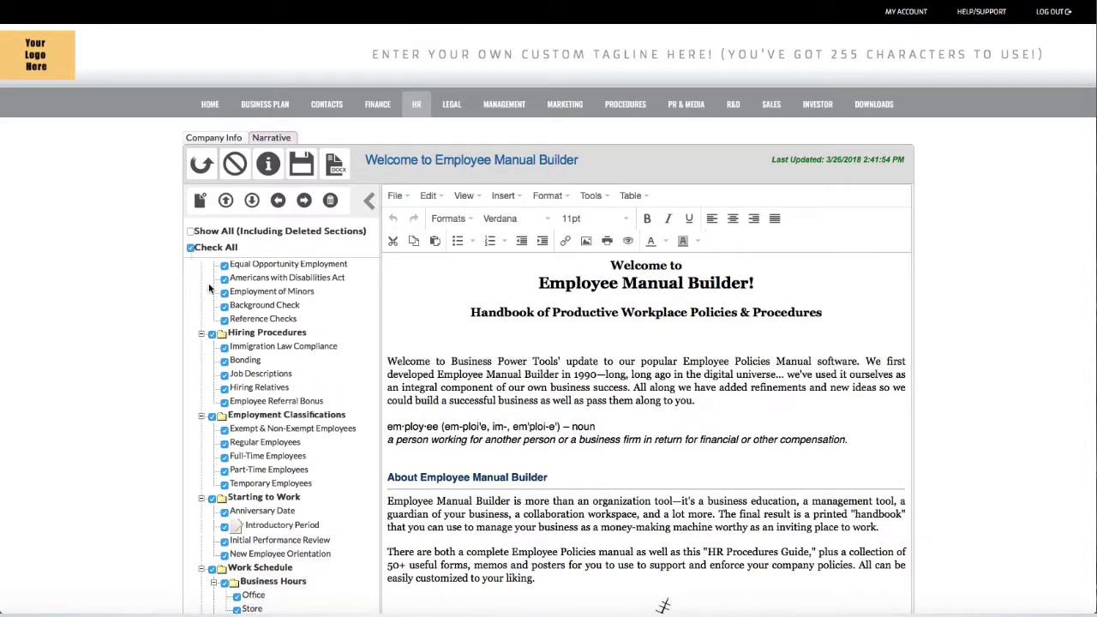
scroll(295, 343, down, 5)
scroll(295, 343, down, 5)
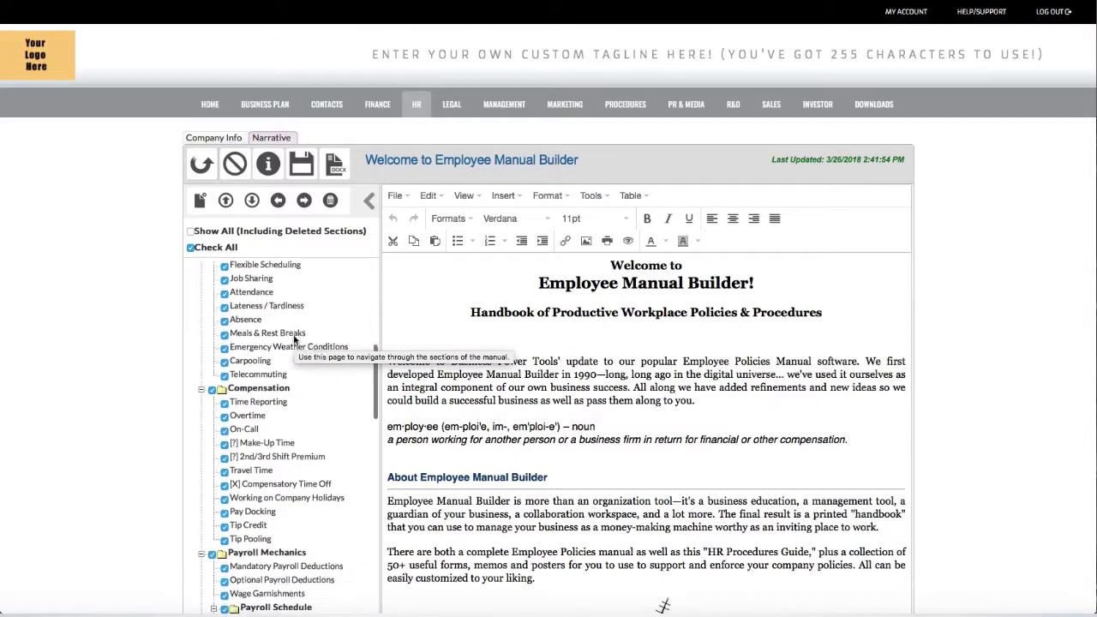
click(224, 432)
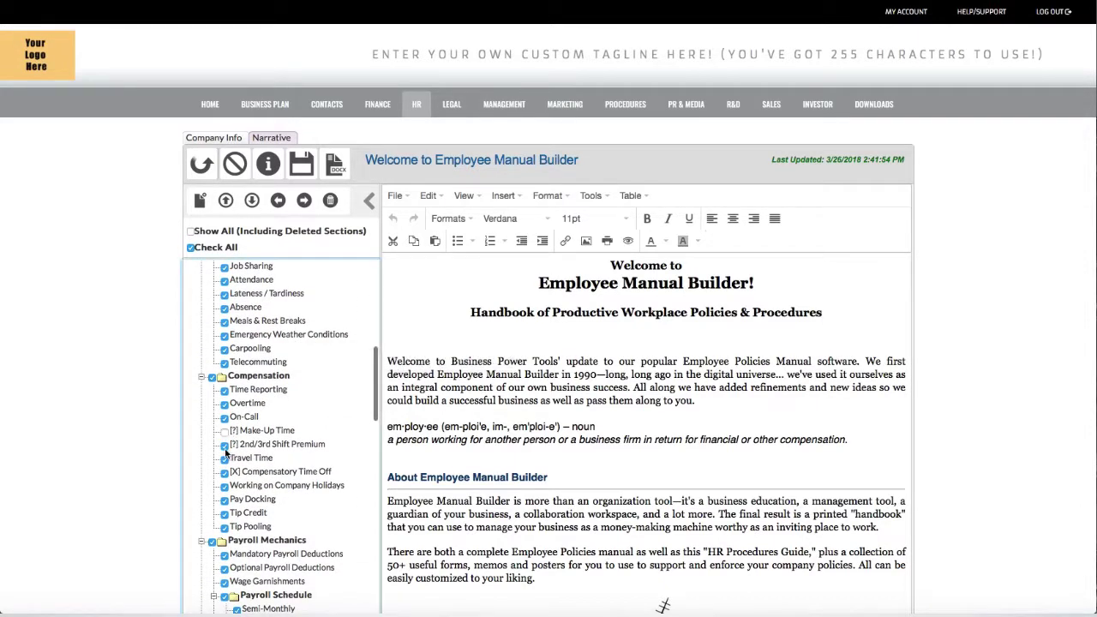
click(225, 445)
click(224, 471)
- Open the Bi-Weekly section under Payroll Schedule and read its pay cycle policy
scroll(277, 382, down, 5)
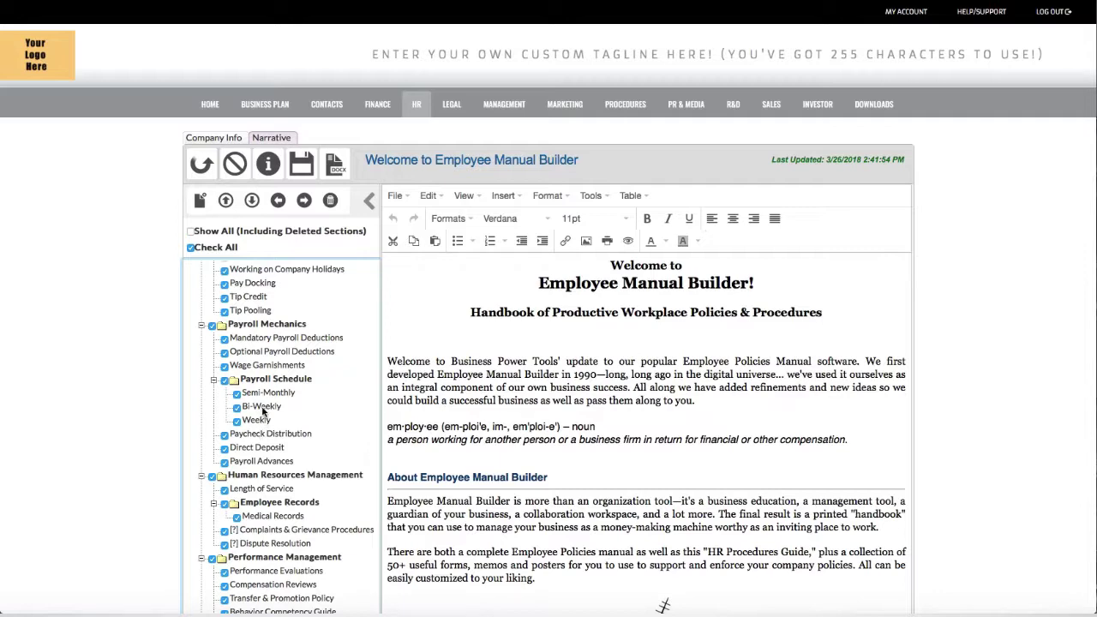
click(261, 407)
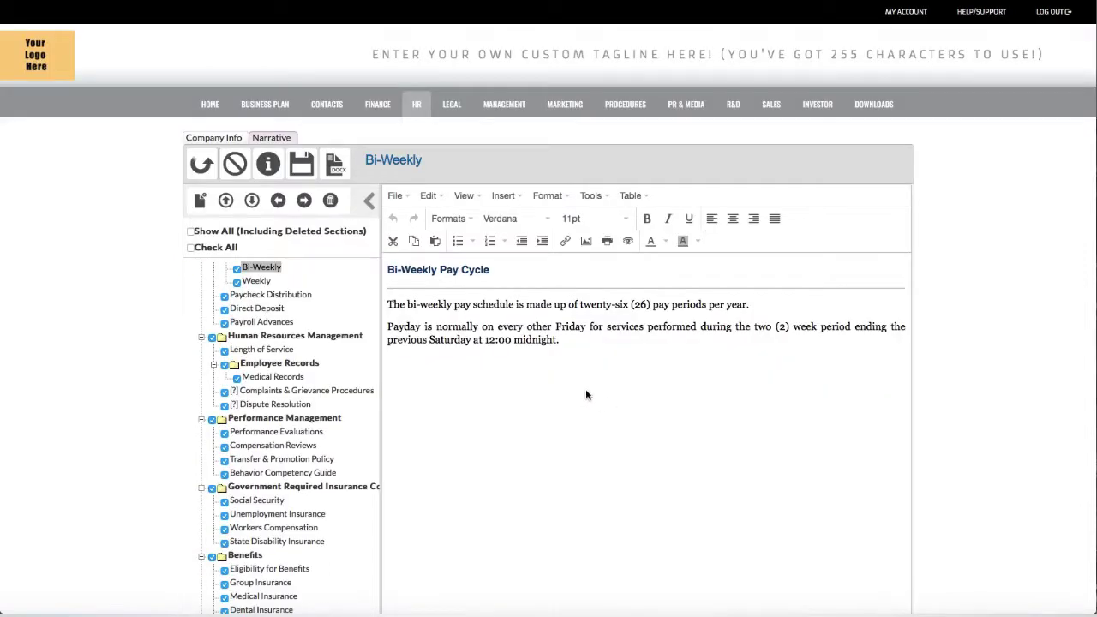
scroll(585, 394, down, 1)
- Try out text editing by adding "cvbnvcbncbn" after the Bi-Weekly payday paragraph and deleting it again
click(561, 338)
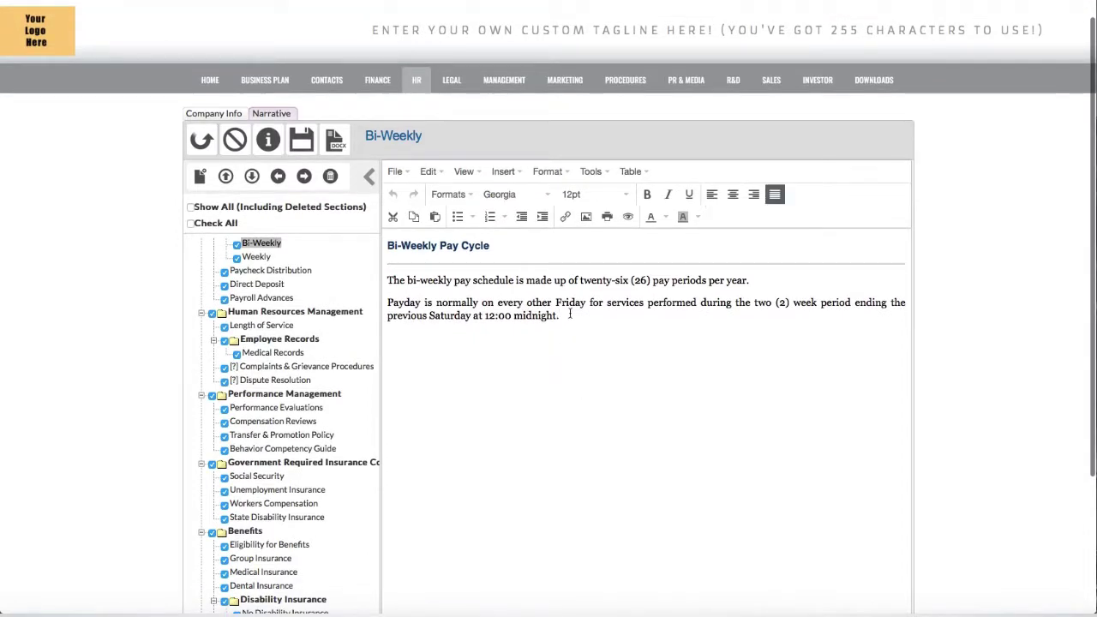
text(cvbnvcbjncbn)
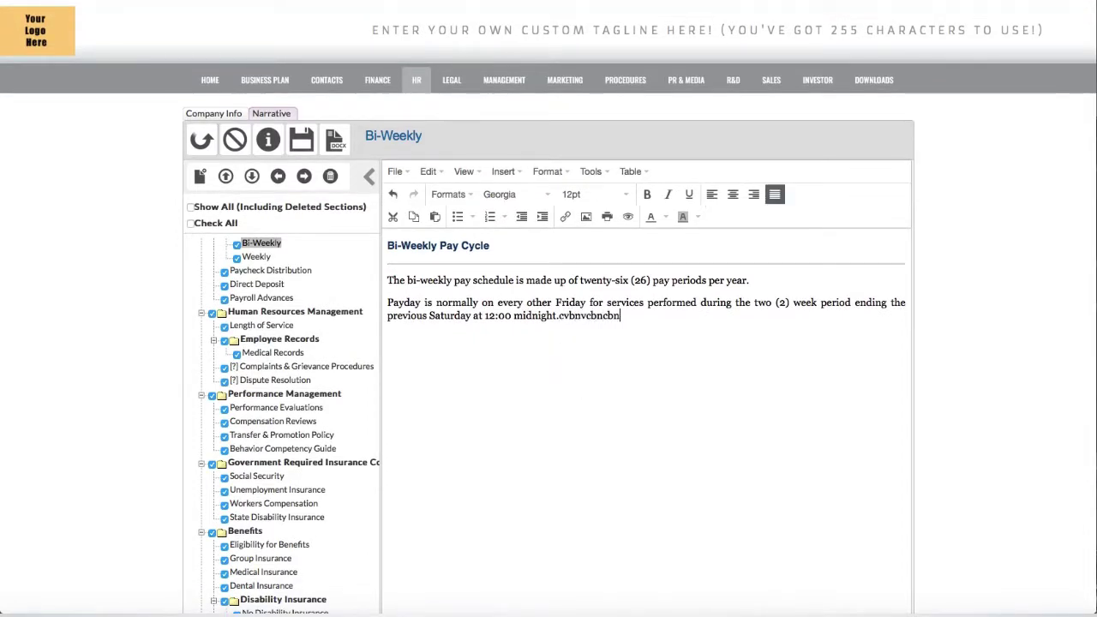
drag(591, 315, 558, 315)
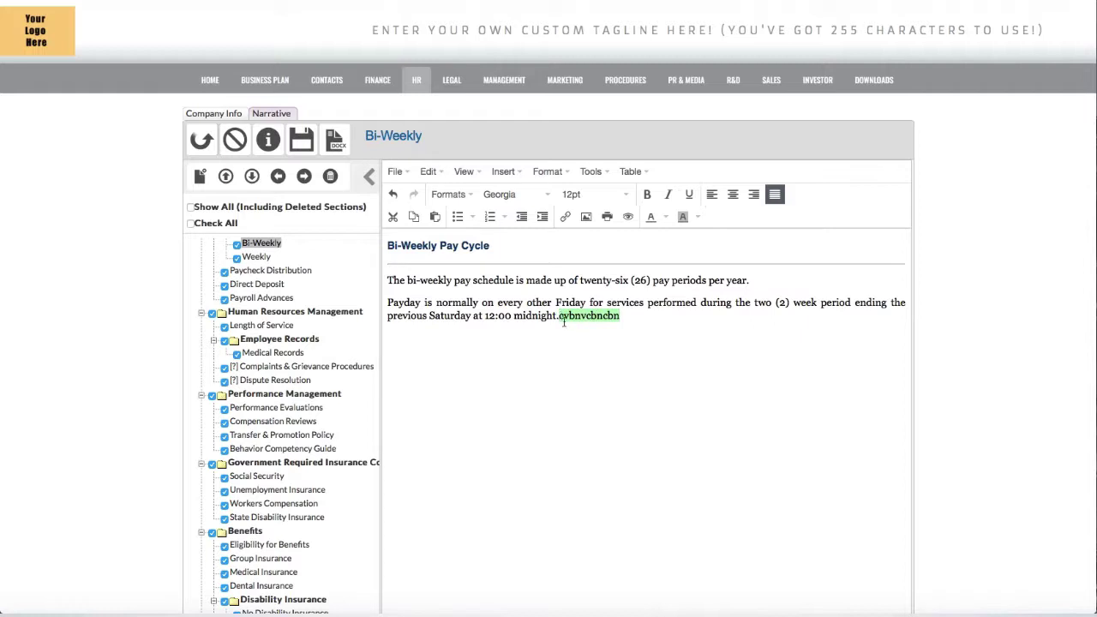
key(BackSpace)
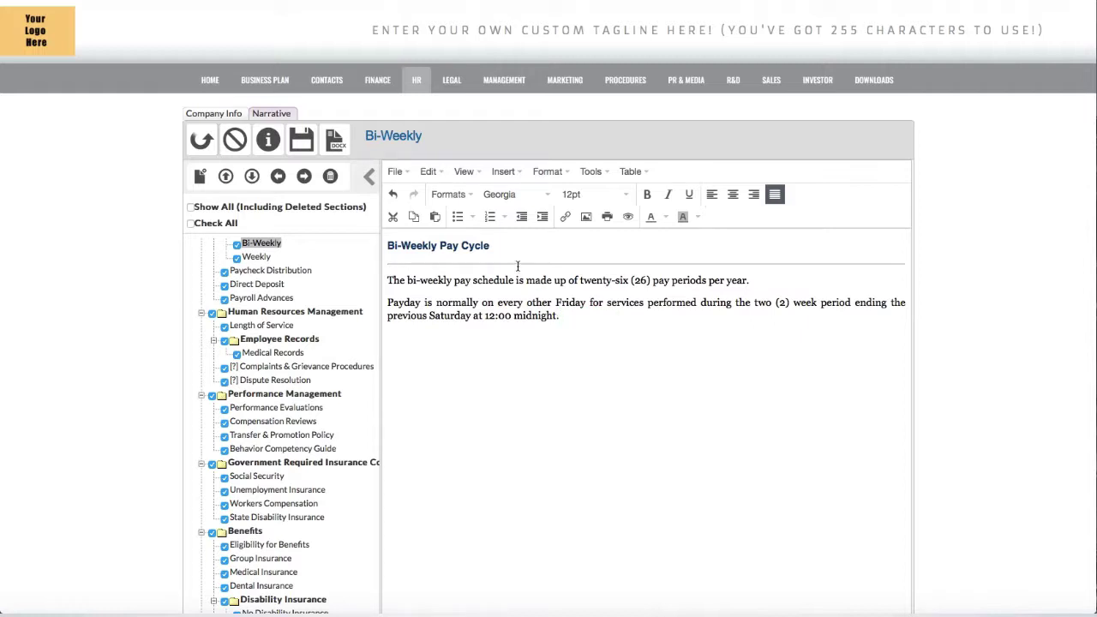
- Consult the Bi-Weekly section's information, and collapse and restore the handbook's document outline
click(268, 140)
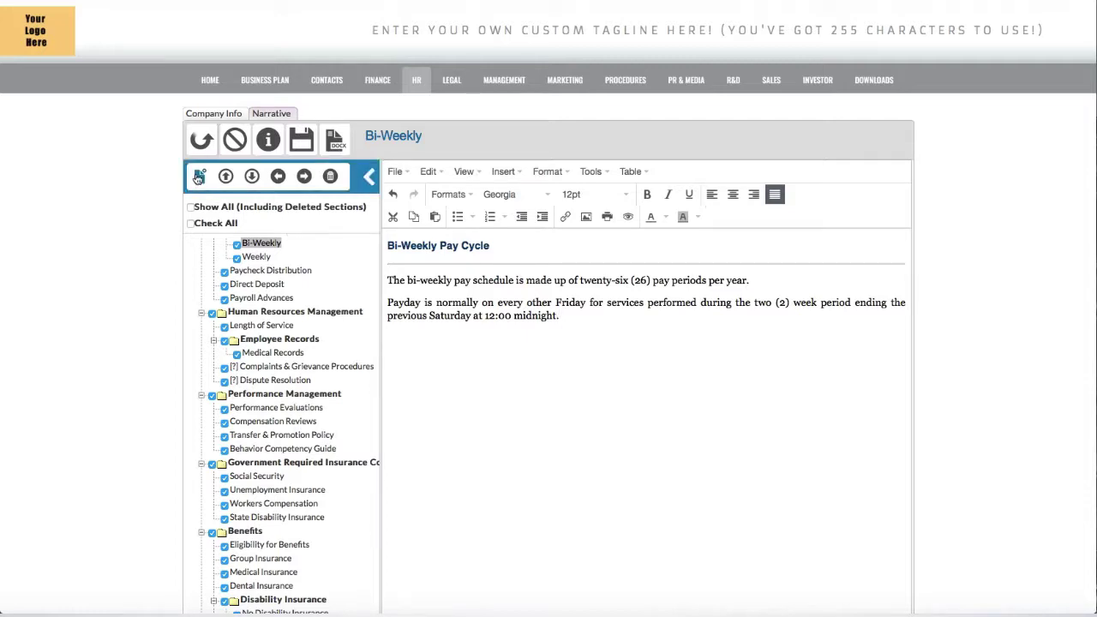
click(368, 180)
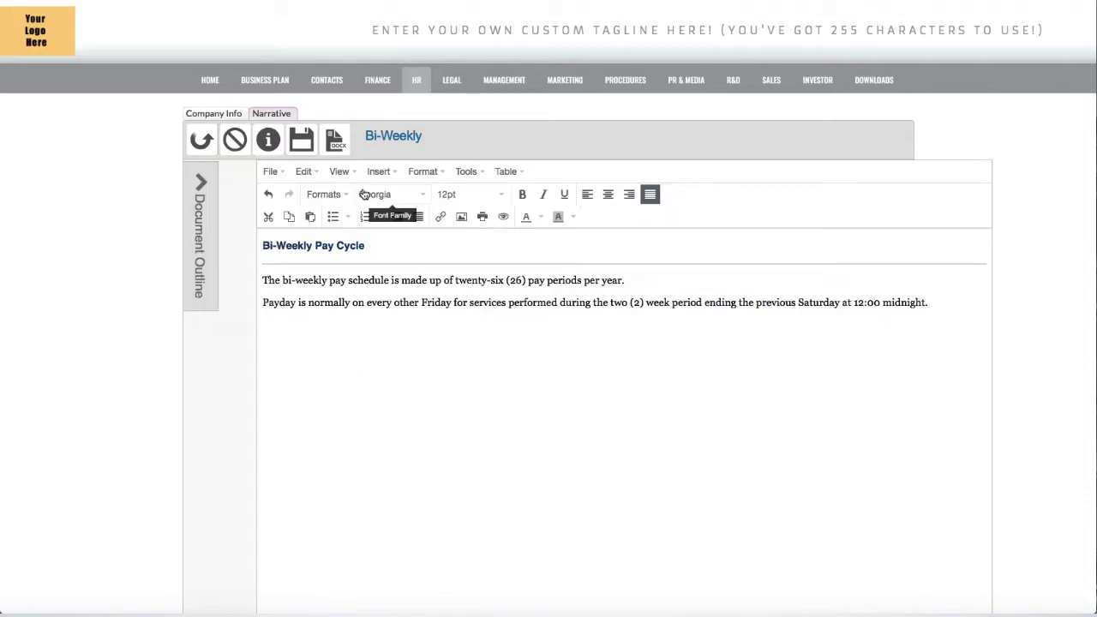
click(206, 185)
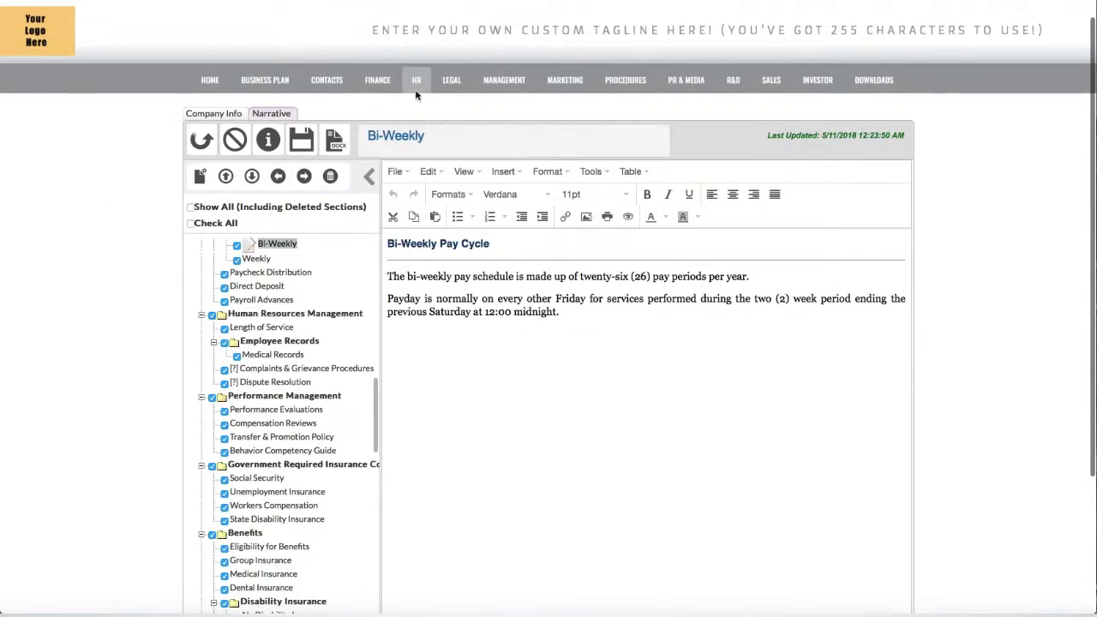
- Return to the HR dashboard and open the Recruiting section to view its four hiring tools
click(413, 79)
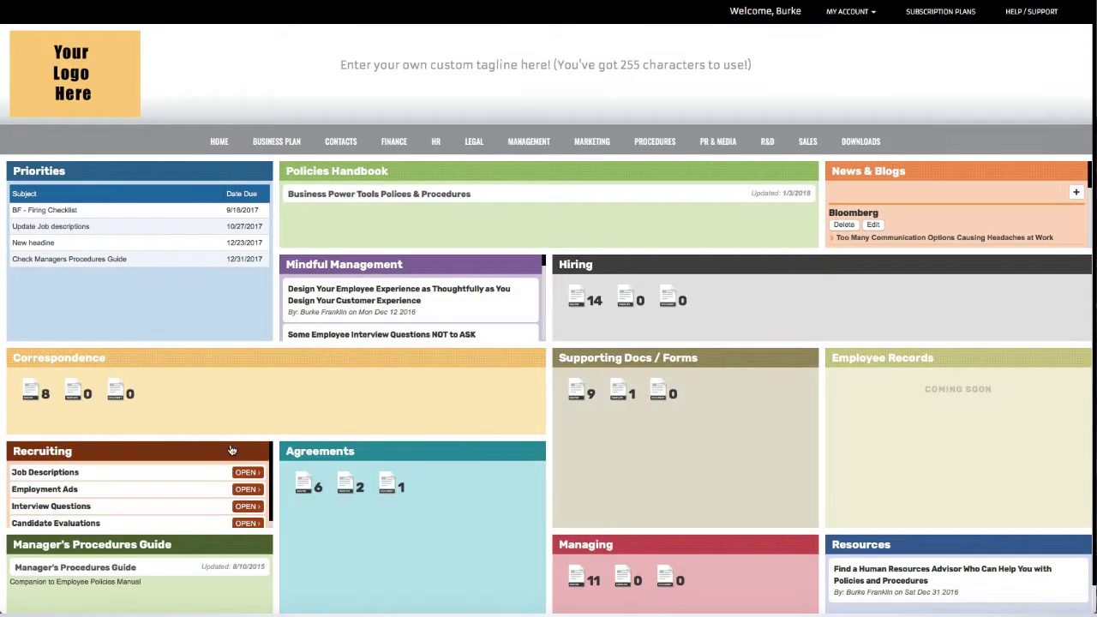
click(230, 449)
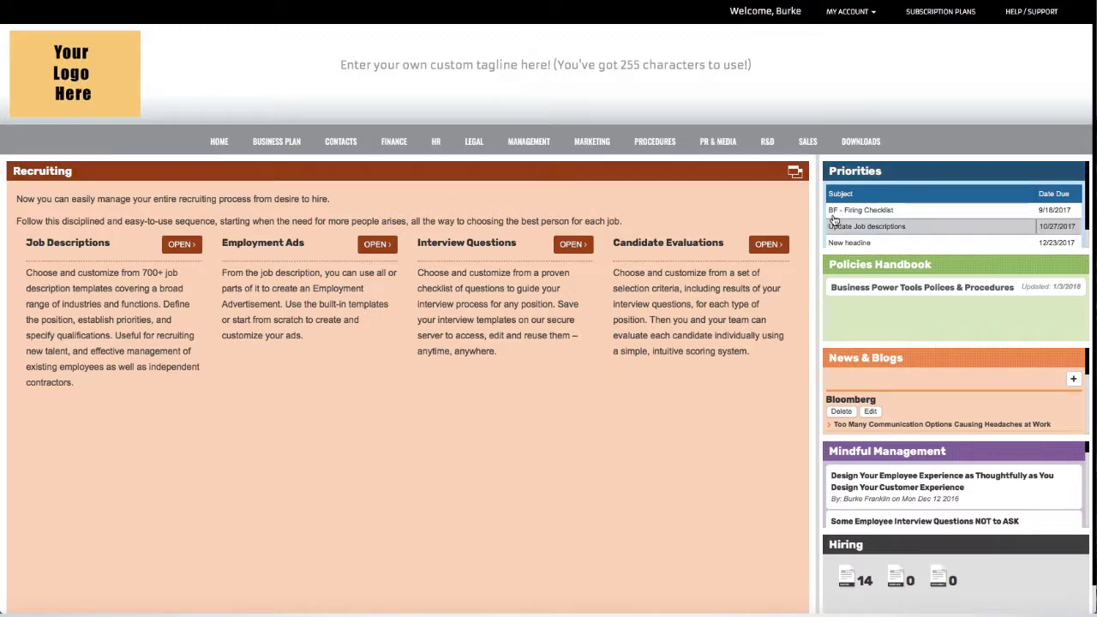
- Return to the HR dashboard and open the Hiring section to view its document list, closing it when done
click(795, 174)
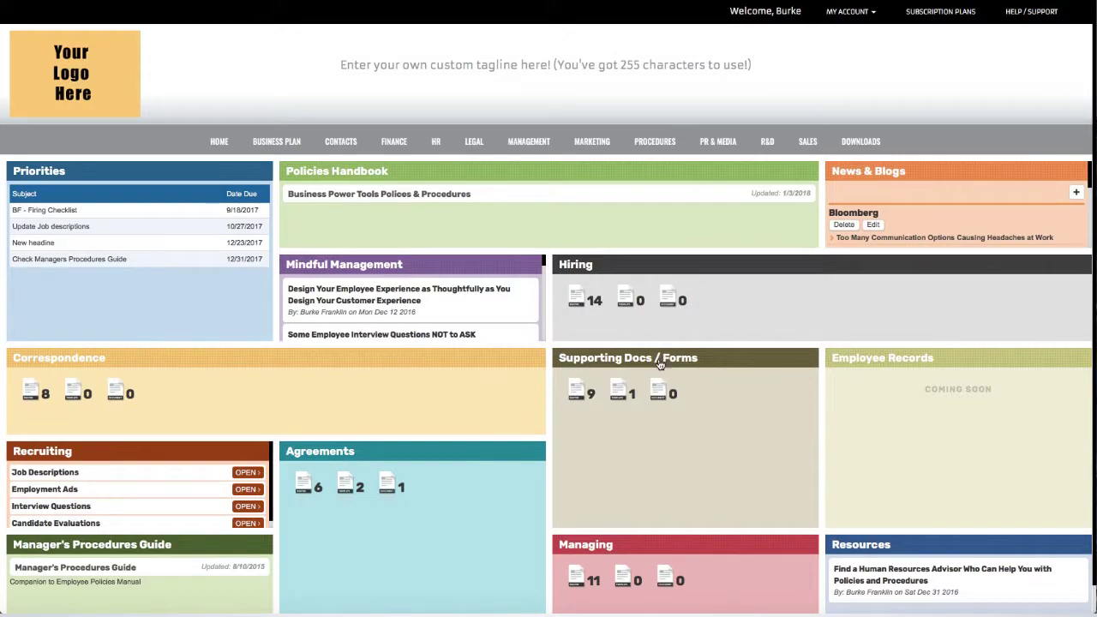
click(672, 265)
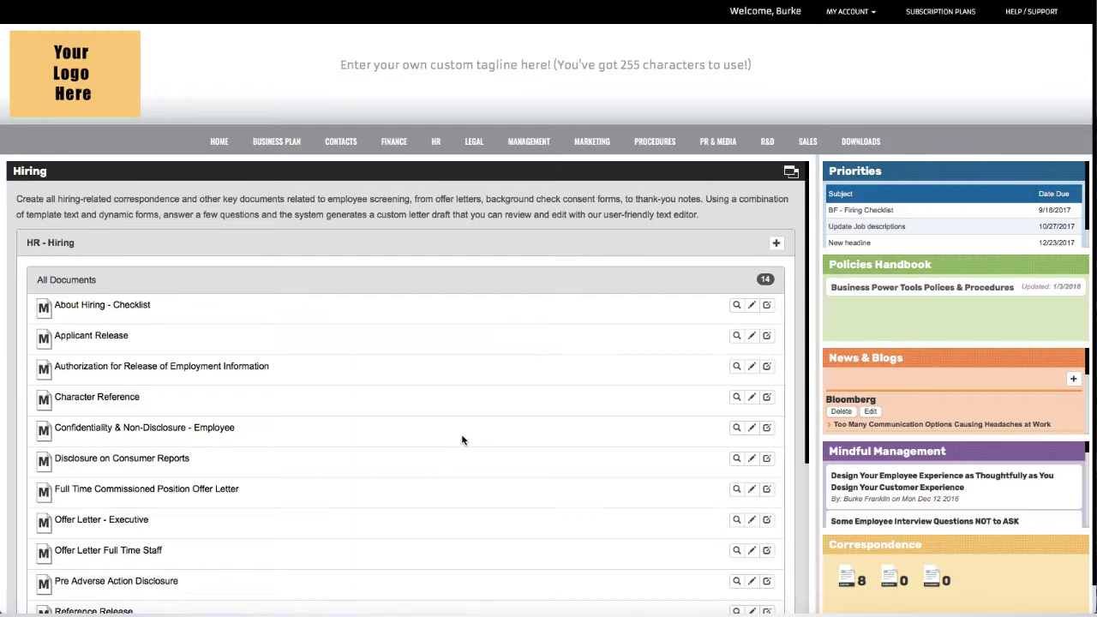
click(790, 172)
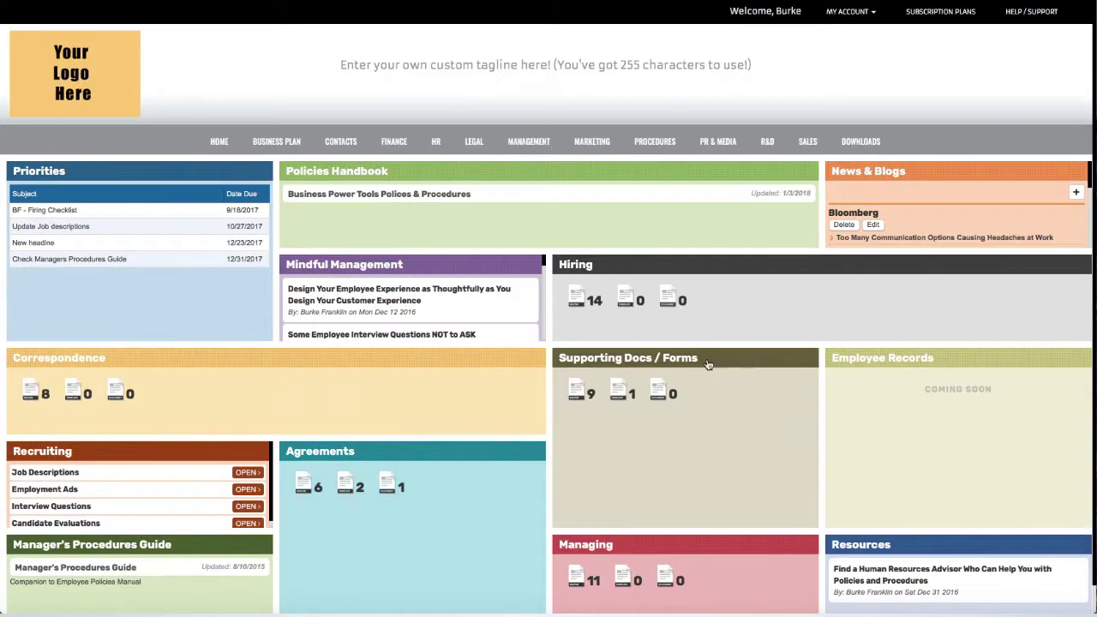
- Open the HR Managing section and look through its full list of disciplinary and termination documents
click(718, 549)
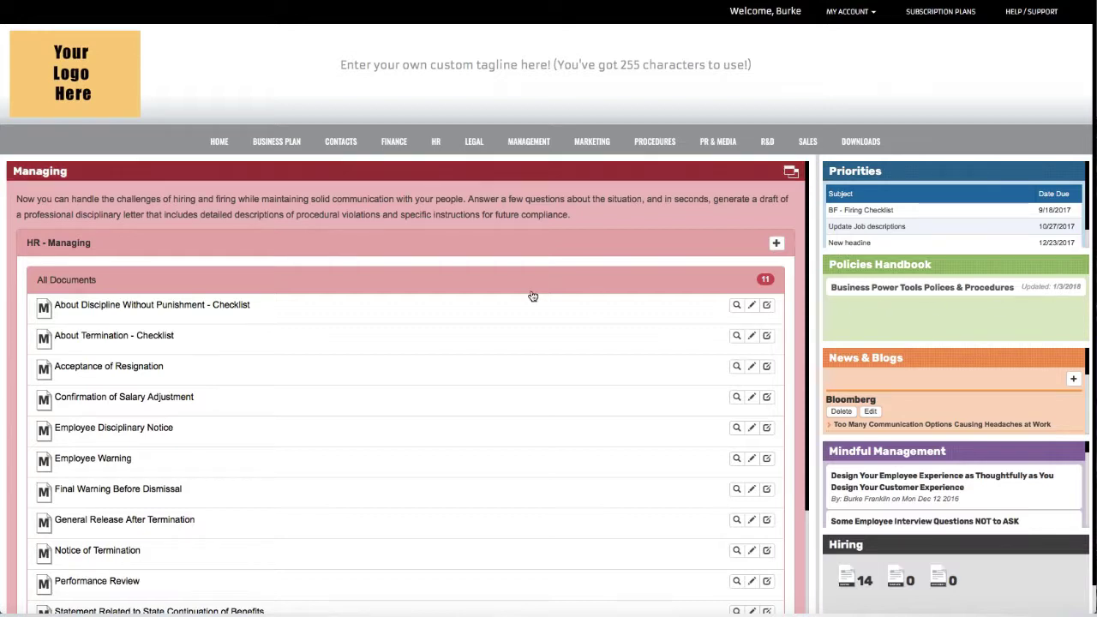
click(791, 171)
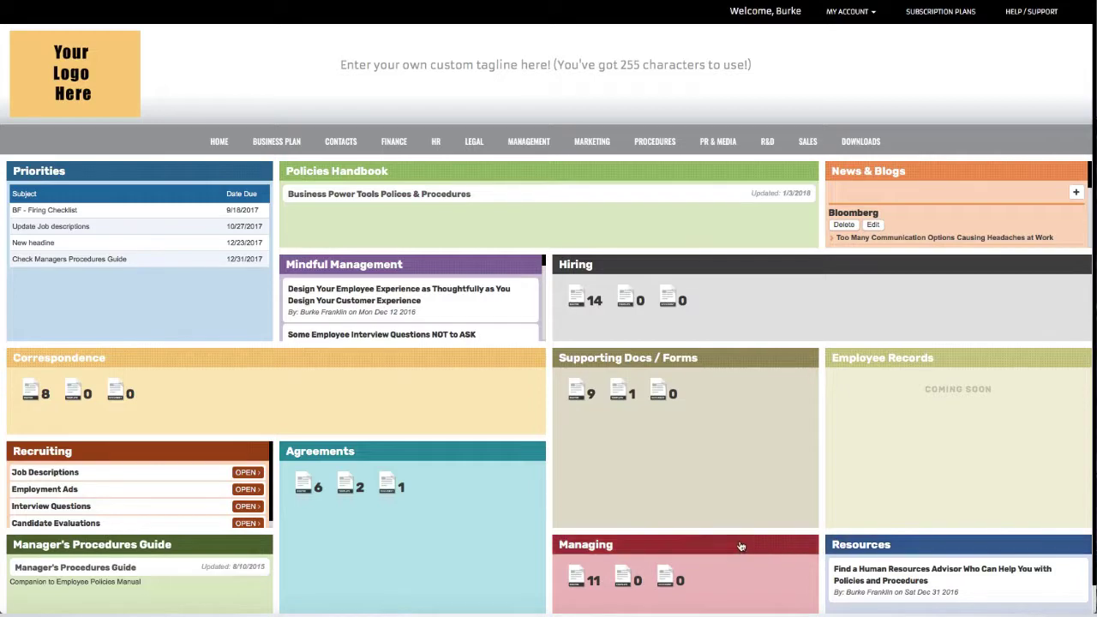
click(772, 550)
scroll(542, 394, down, 3)
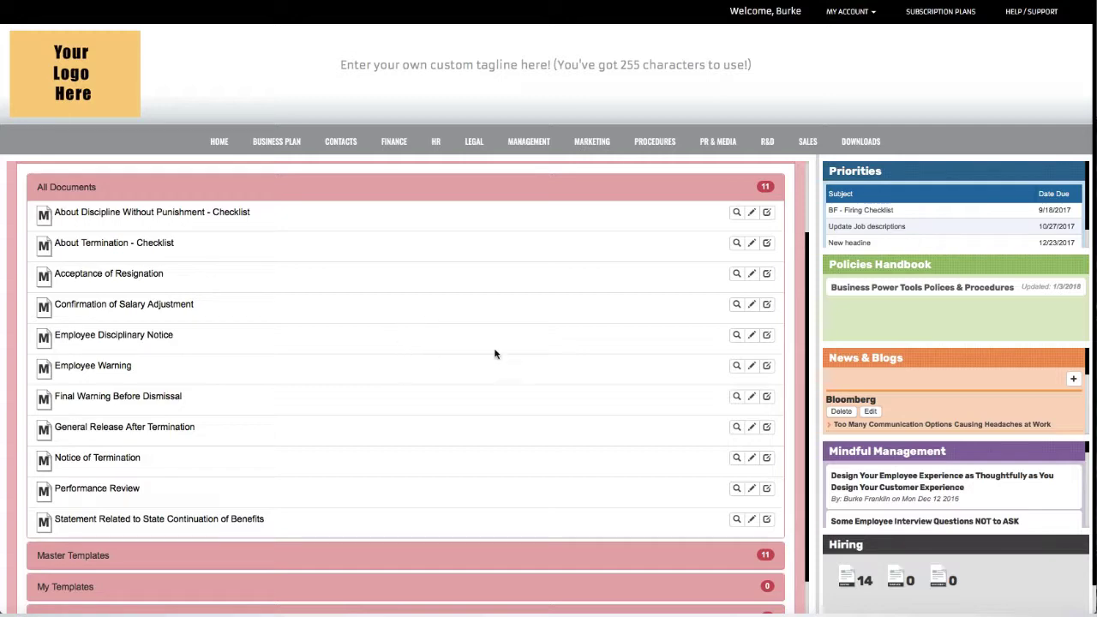
scroll(785, 187, up, 1)
scroll(785, 187, up, 2)
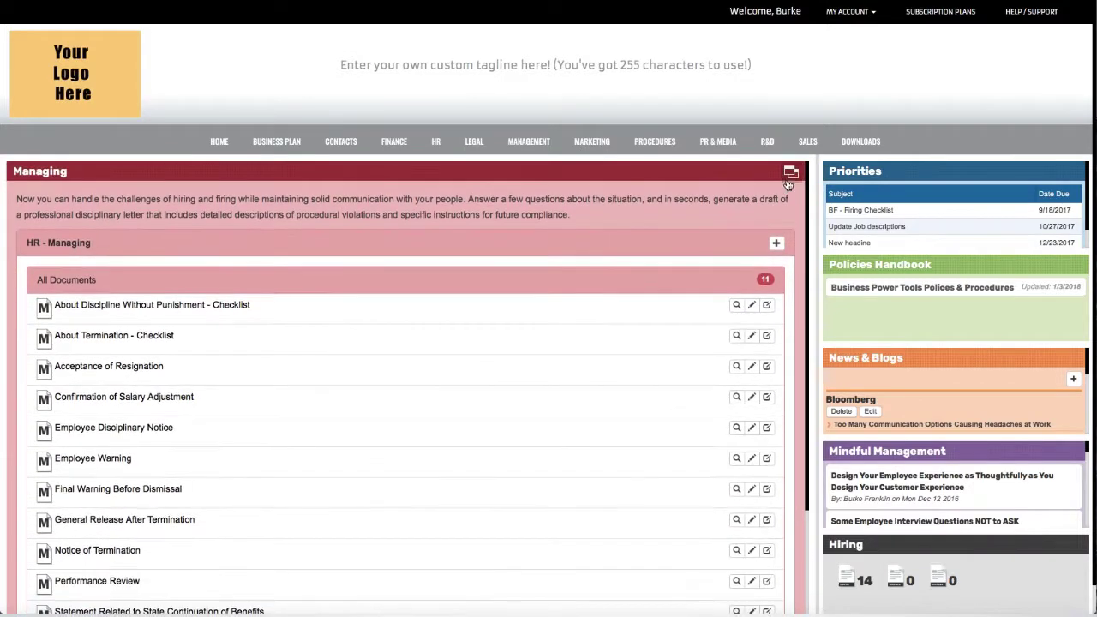
click(788, 178)
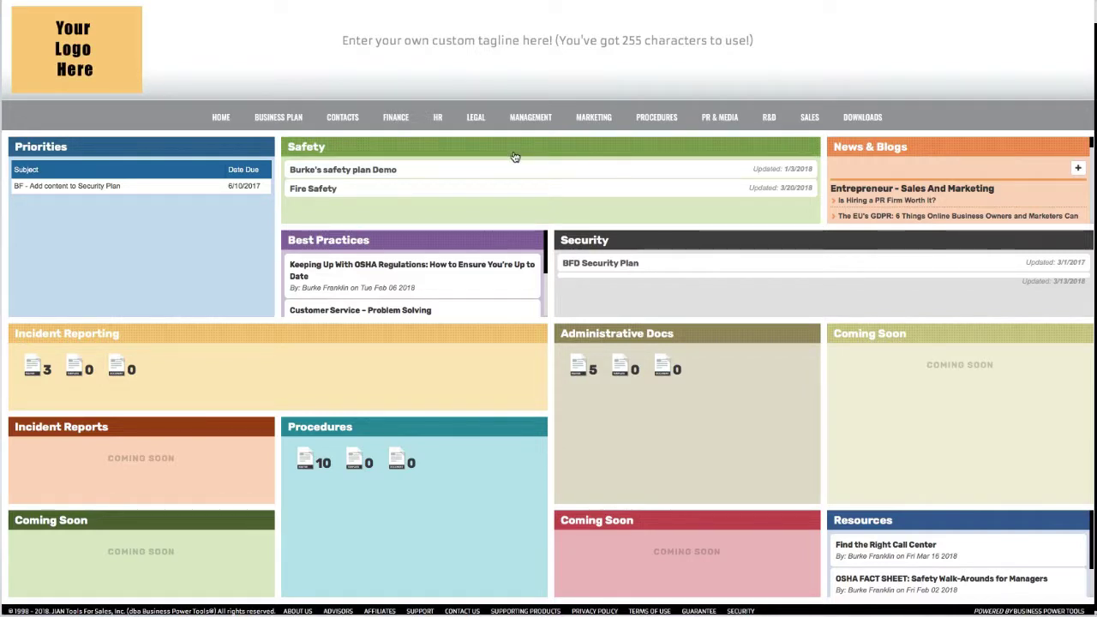
- View the Safety plans and the documented procedures in the Procedures area, returning to its dashboard after each
drag(514, 152, 519, 152)
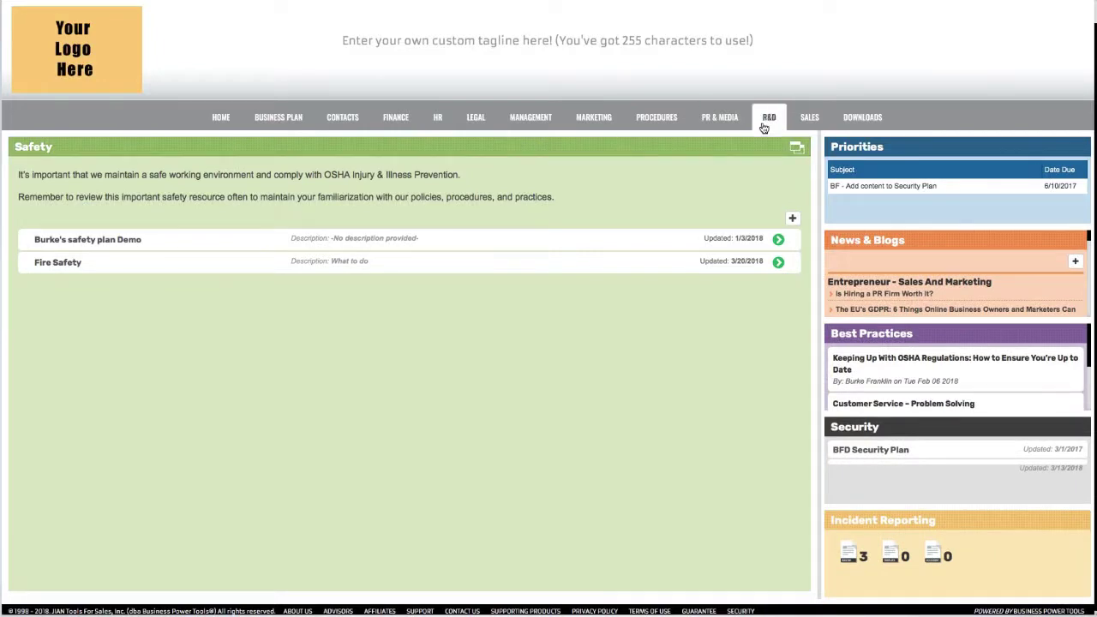
click(795, 147)
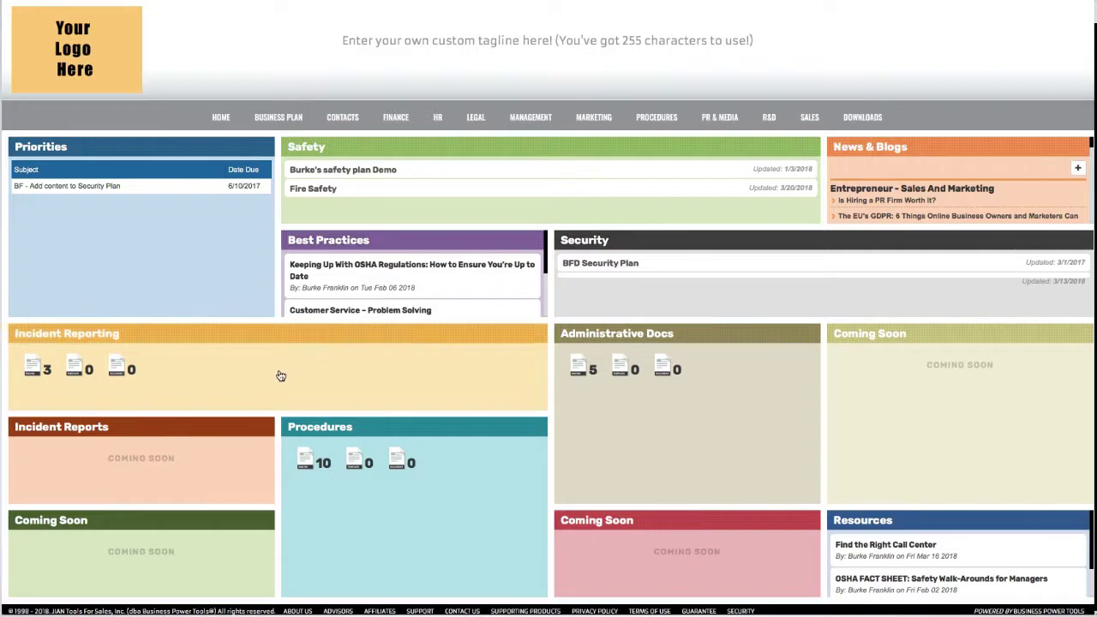
click(353, 426)
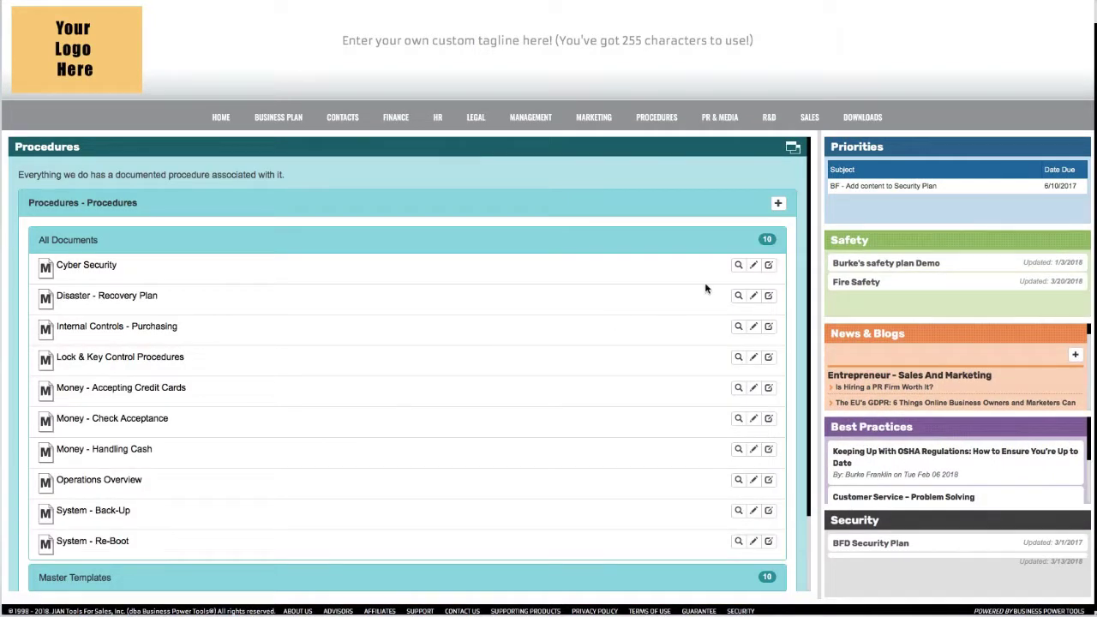
click(793, 150)
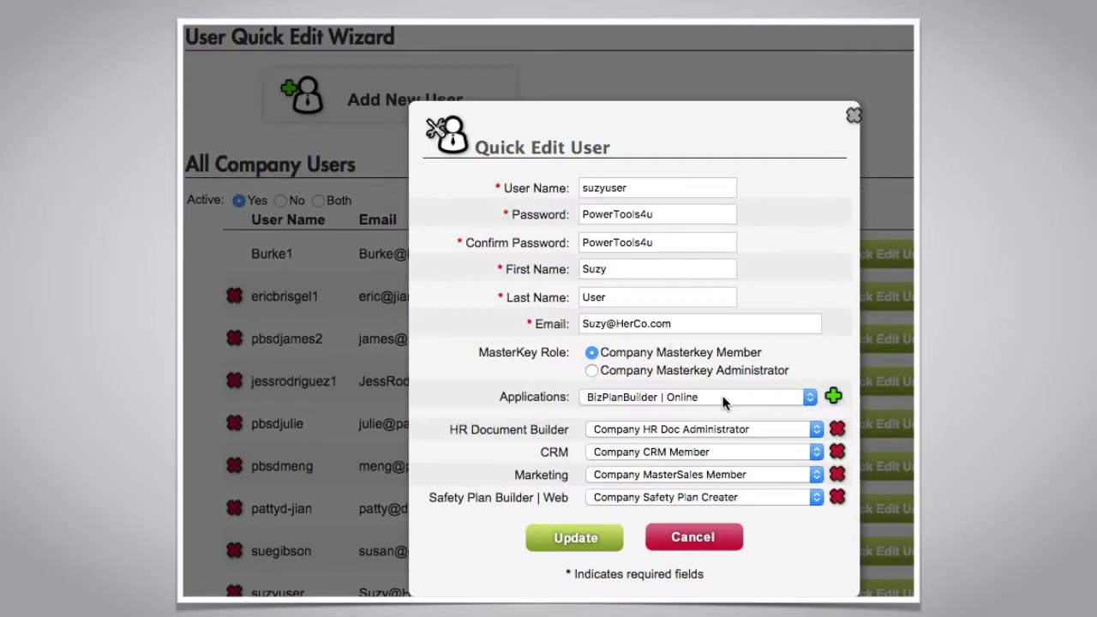
- Give the user being edited access to BizPlanBuilder | Online with the Company BP Member role and update the account
click(810, 396)
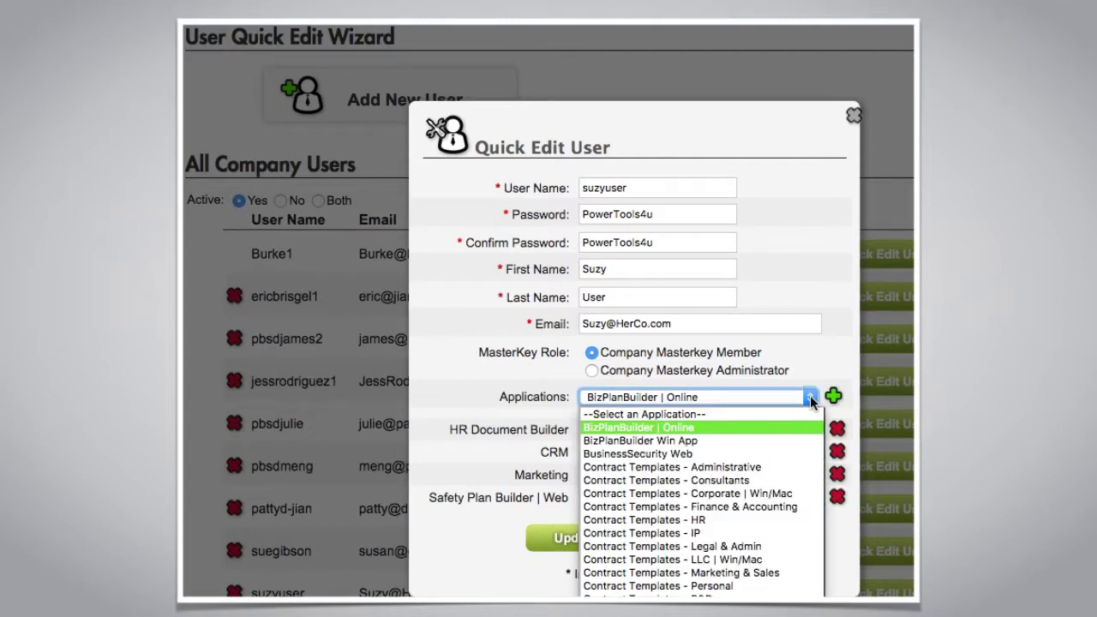
click(783, 423)
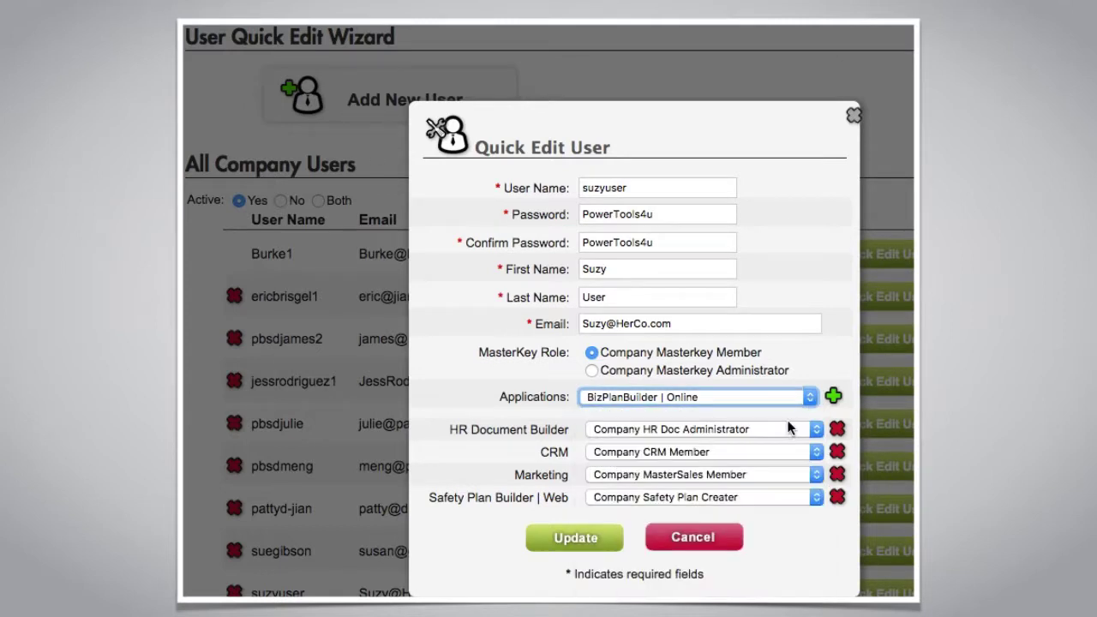
click(832, 396)
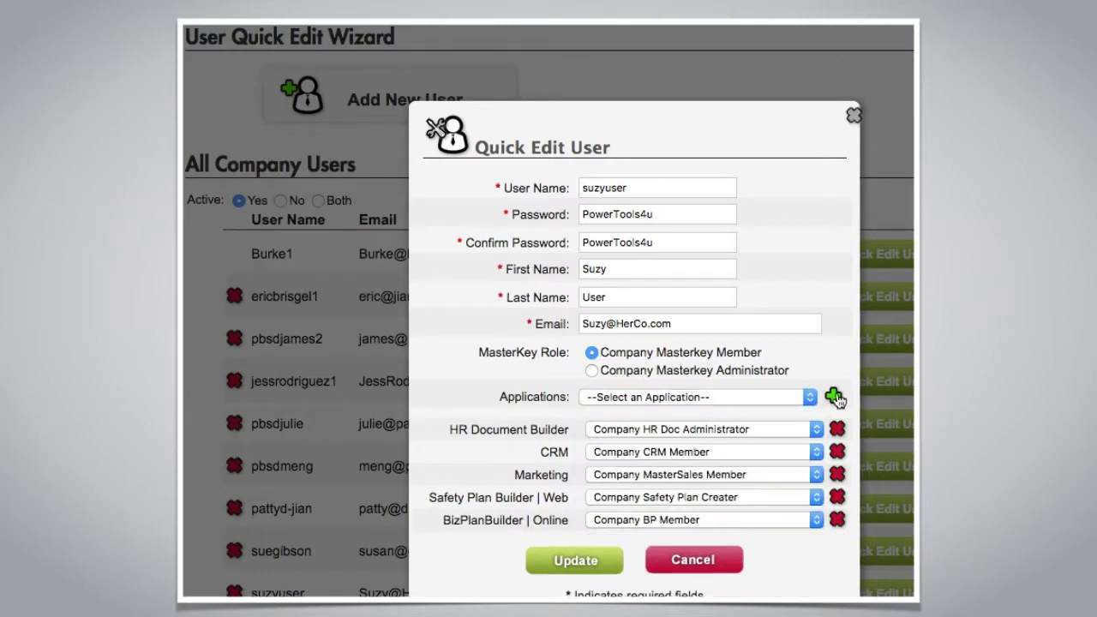
click(814, 518)
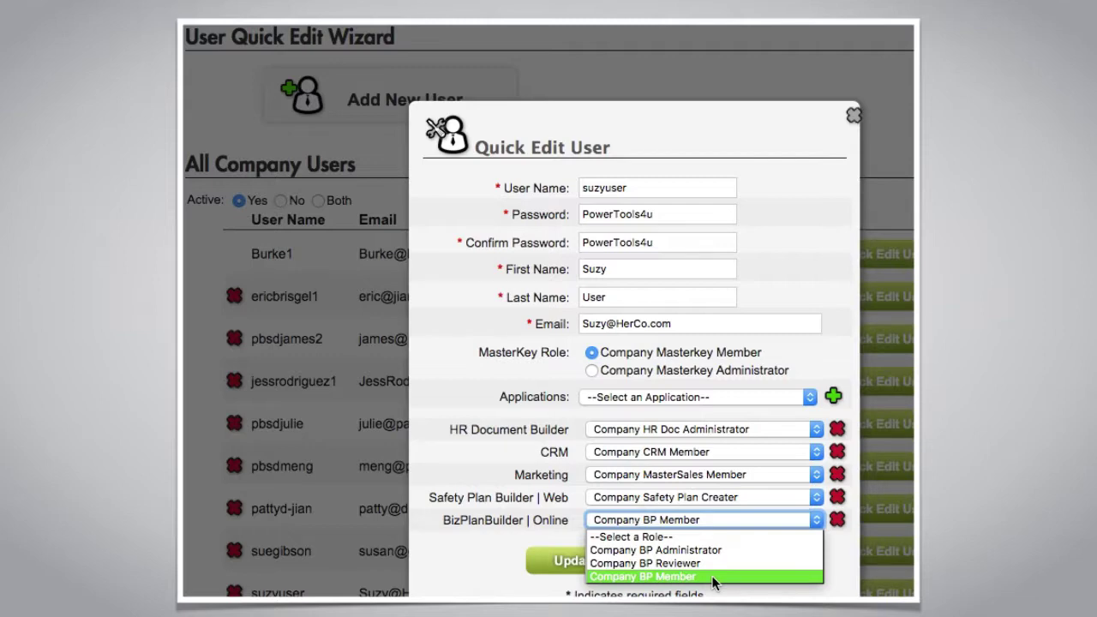
click(711, 575)
click(577, 562)
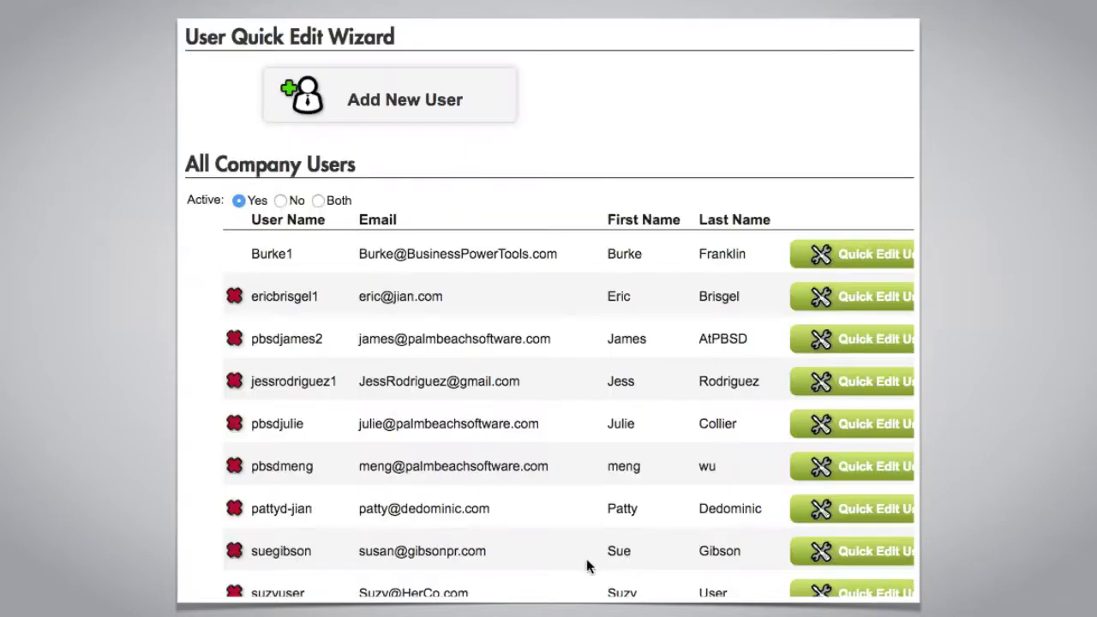